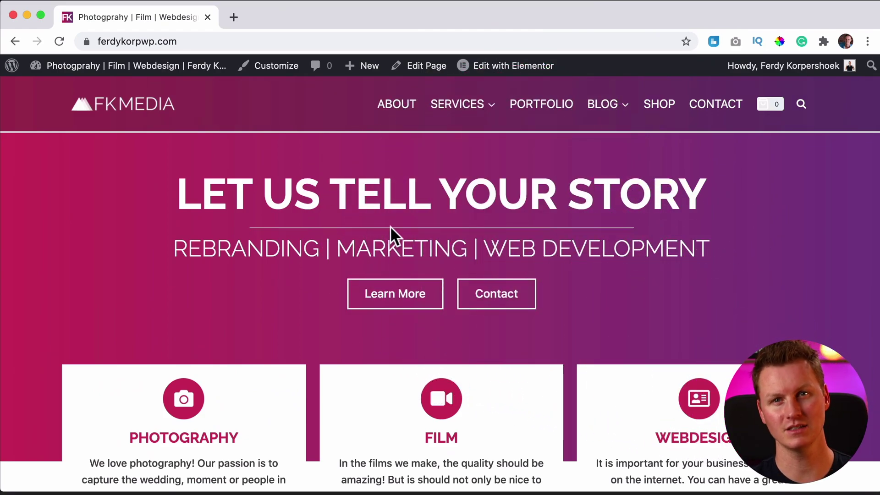
# - From the Shop page, start a new product via the admin bar's + New > Product
pyautogui.click(662, 107)
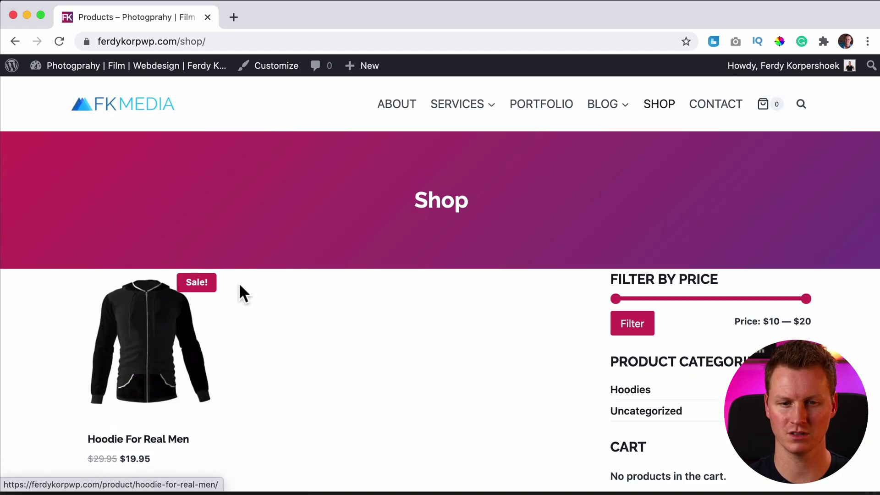
pyautogui.scroll(-2, 182, 243)
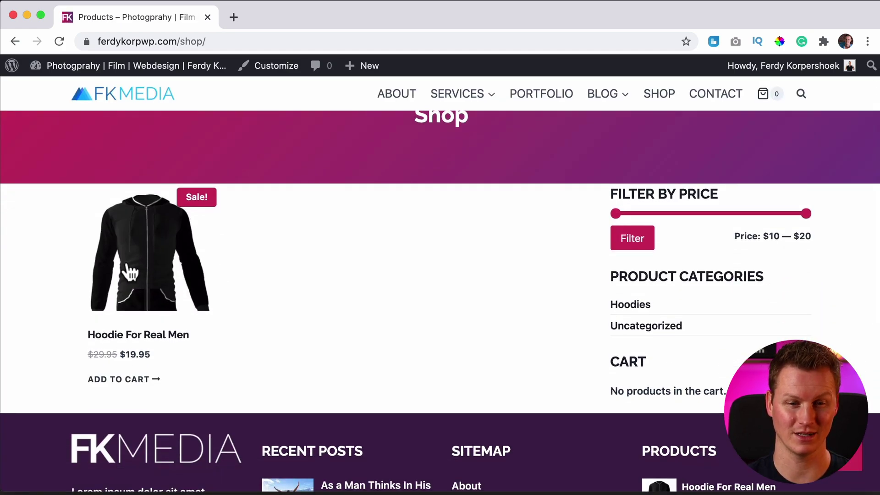
pyautogui.scroll(2, 386, 301)
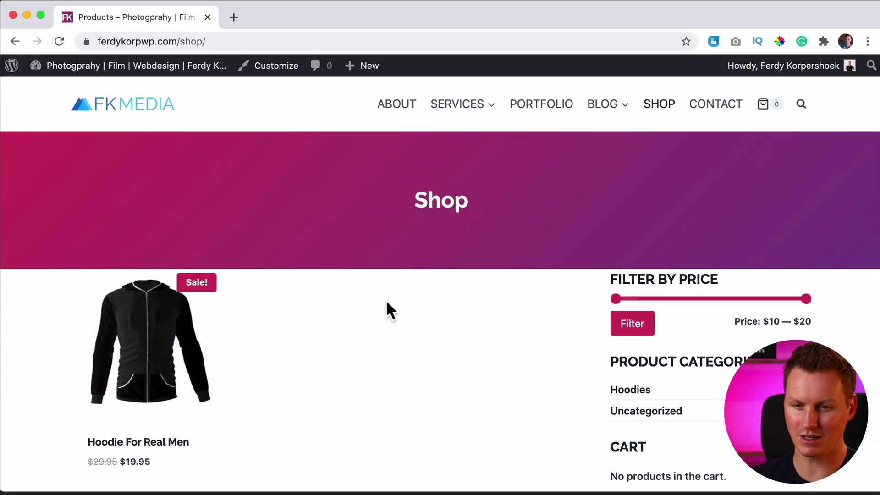
pyautogui.moveTo(349, 69)
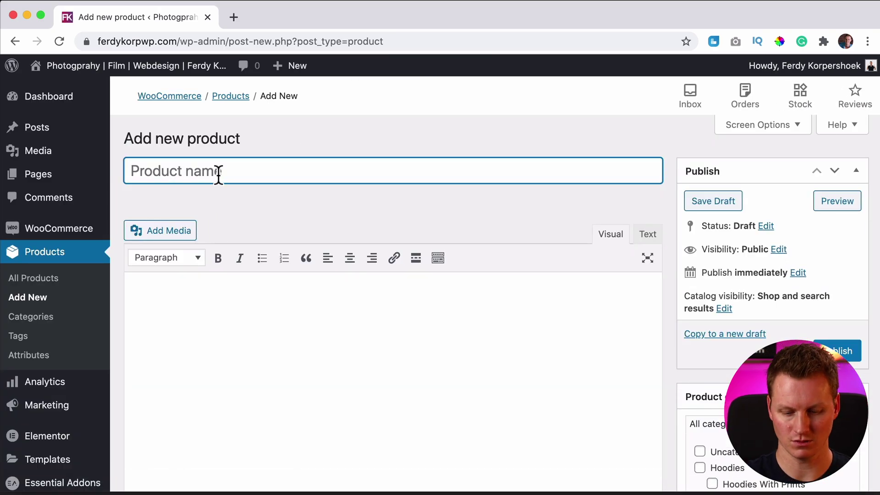
# - Name the product 'Crewneck T-Shirt' and put the cursor in its description editor
pyautogui.write('Prduct Number 1')
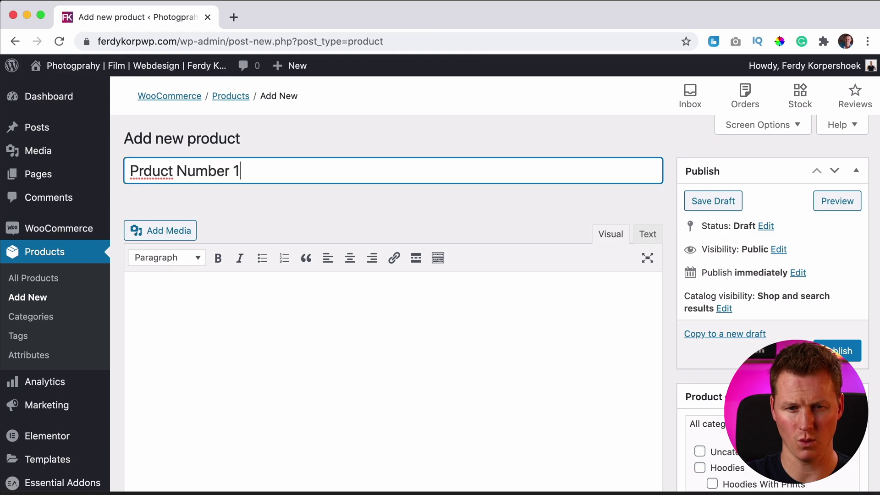
pyautogui.press('super+a')
pyautogui.press('BackSpace')
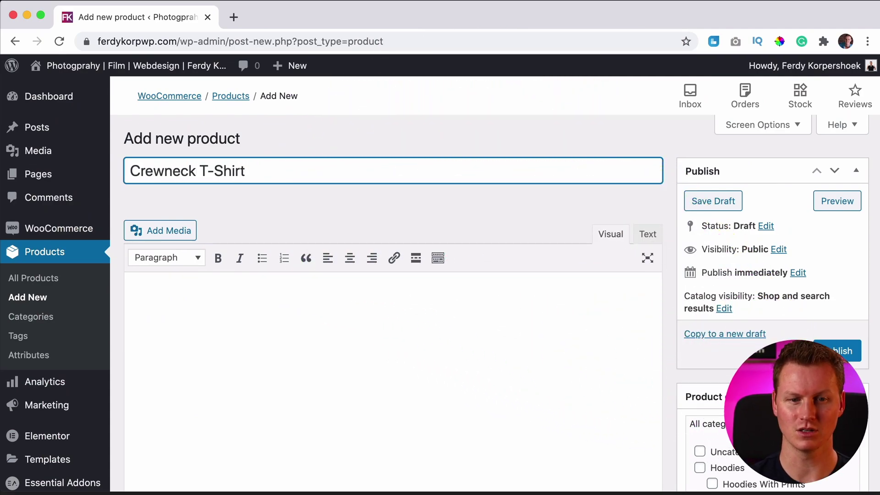
pyautogui.scroll(-5, 236, 186)
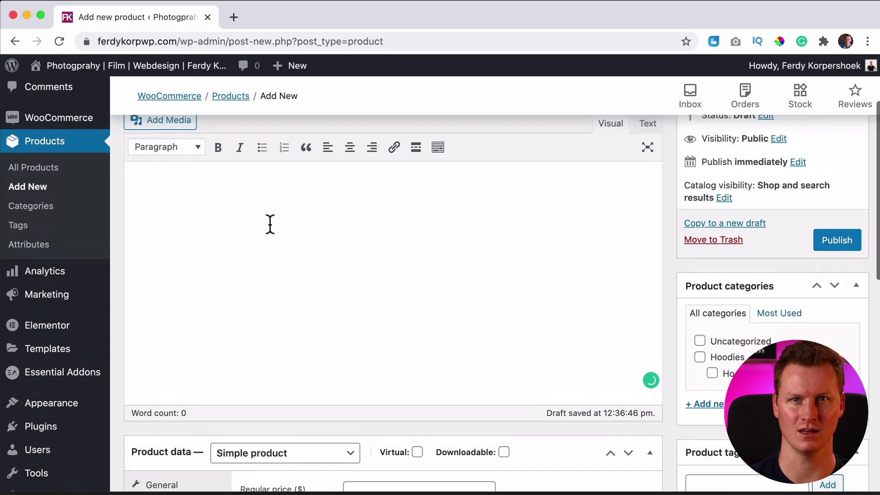
pyautogui.scroll(1, 270, 224)
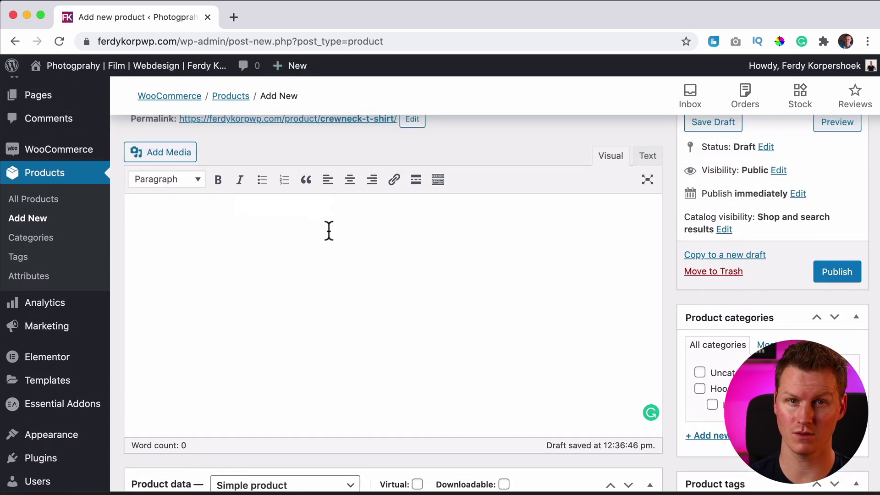
pyautogui.click(315, 282)
pyautogui.write('sdfs')
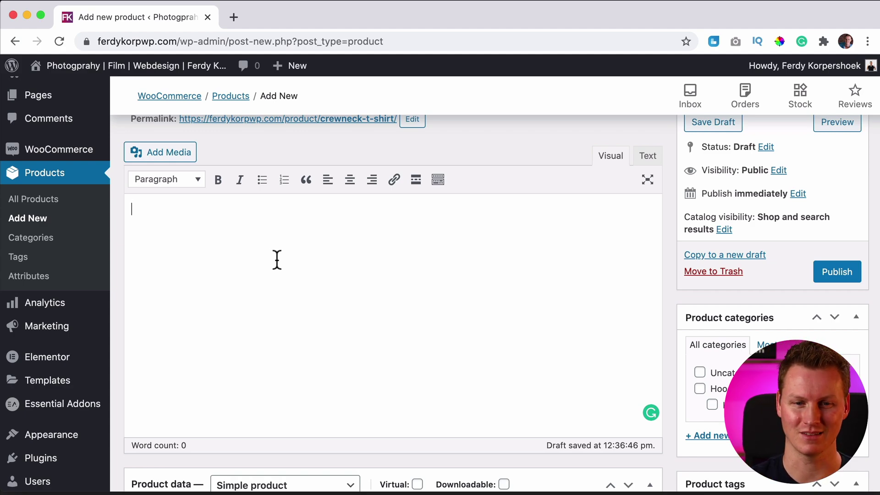
# - Search for a dummy text generator, open blindtextgenerator.com and select a lorem ipsum passage
pyautogui.click(231, 17)
pyautogui.write('dum')
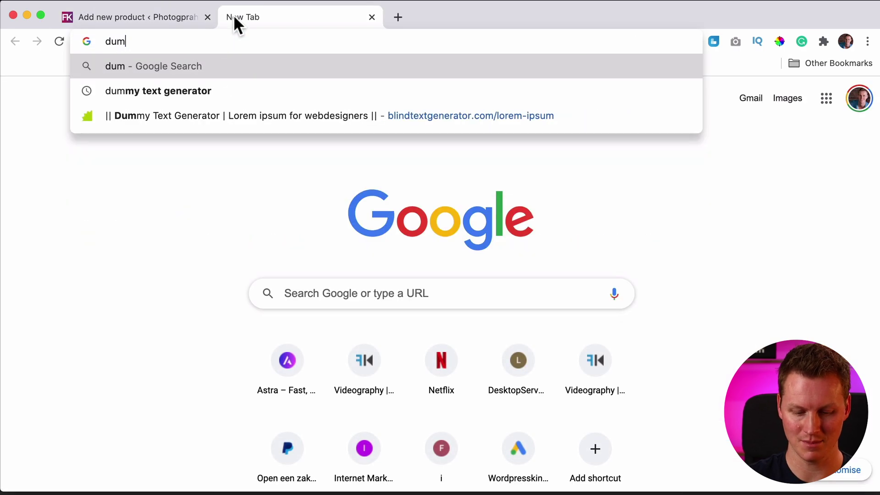
pyautogui.write('my text generotrp')
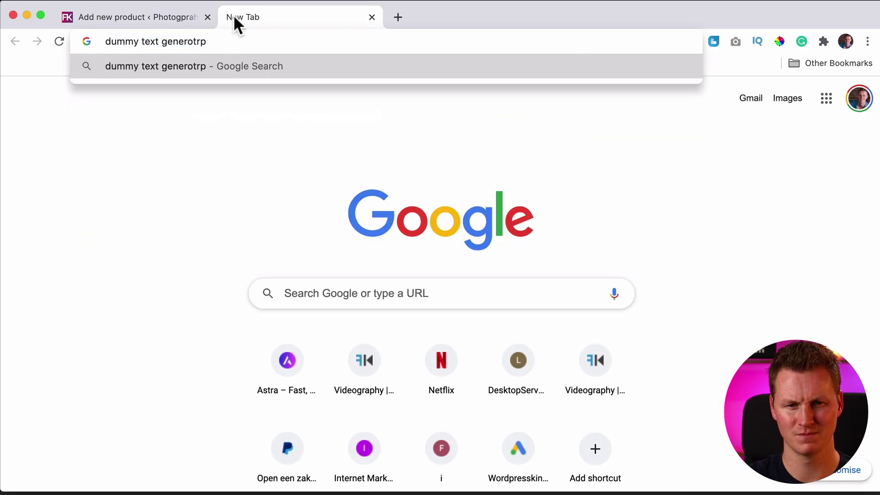
pyautogui.press('Return')
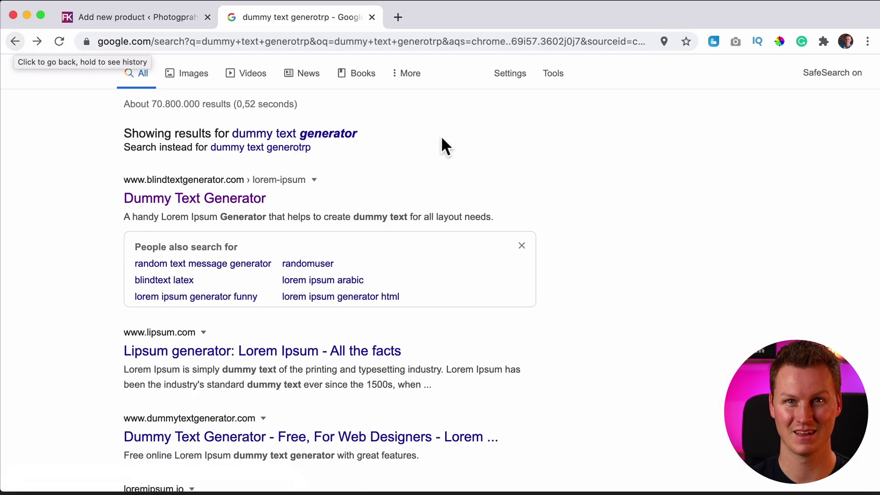
pyautogui.click(316, 135)
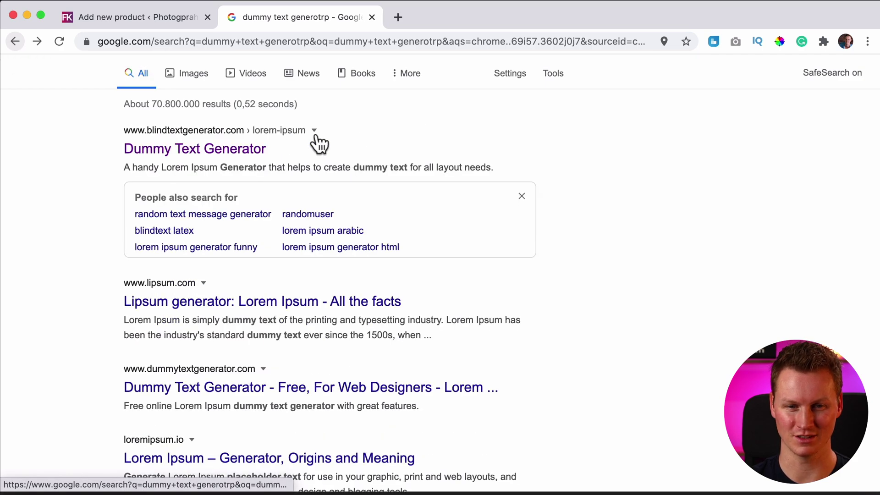
pyautogui.click(172, 149)
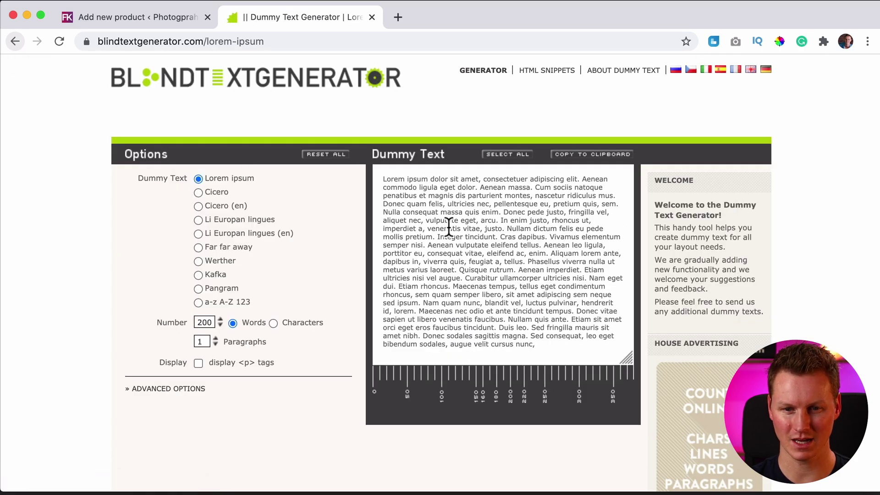
pyautogui.moveTo(437, 237); pyautogui.dragTo(451, 286)
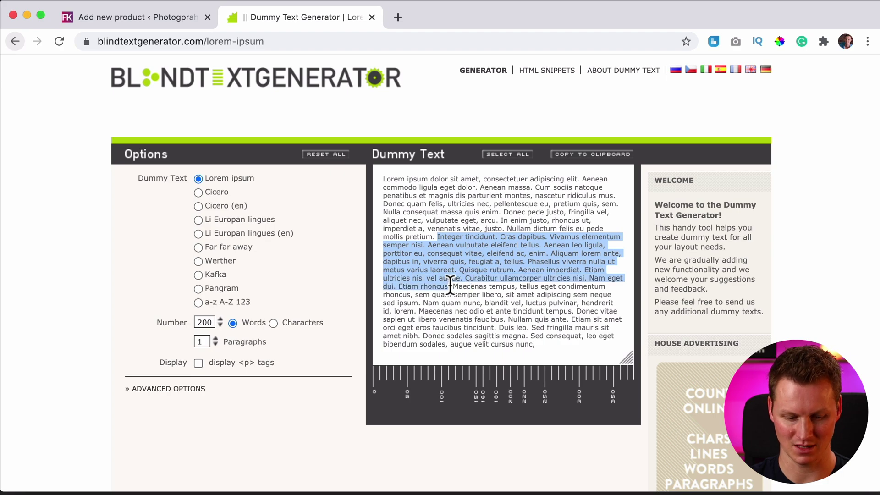
# - Paste the lorem ipsum text into the description as two paragraphs and publish the product
pyautogui.hotkey('ctrl', 'c')
pyautogui.click(173, 20)
pyautogui.click(263, 249)
pyautogui.hotkey('ctrl', 'v')
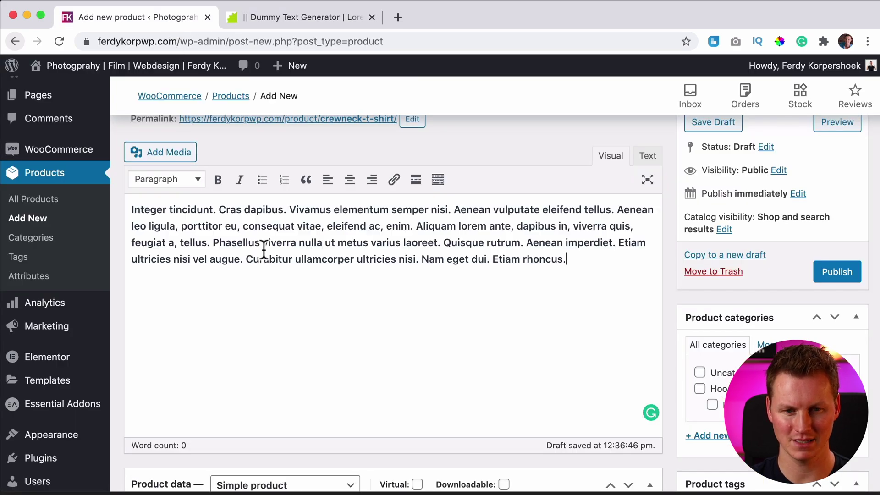
pyautogui.click(416, 226)
pyautogui.press('Return')
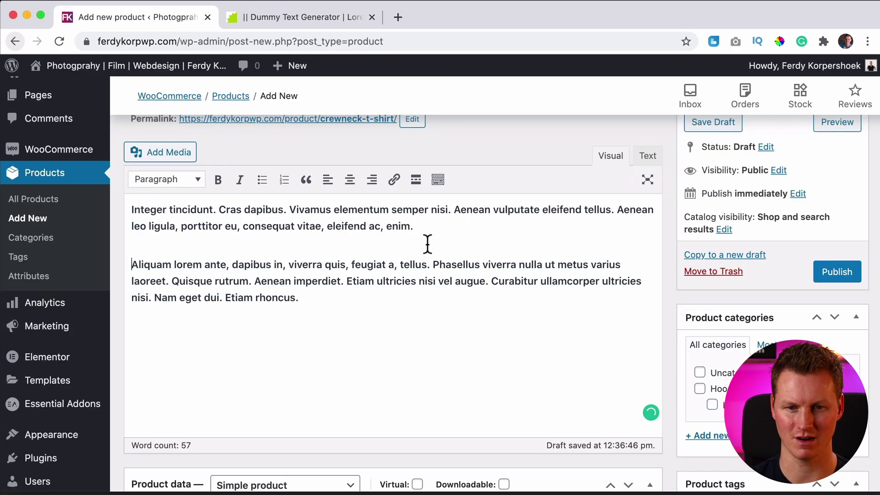
pyautogui.click(829, 279)
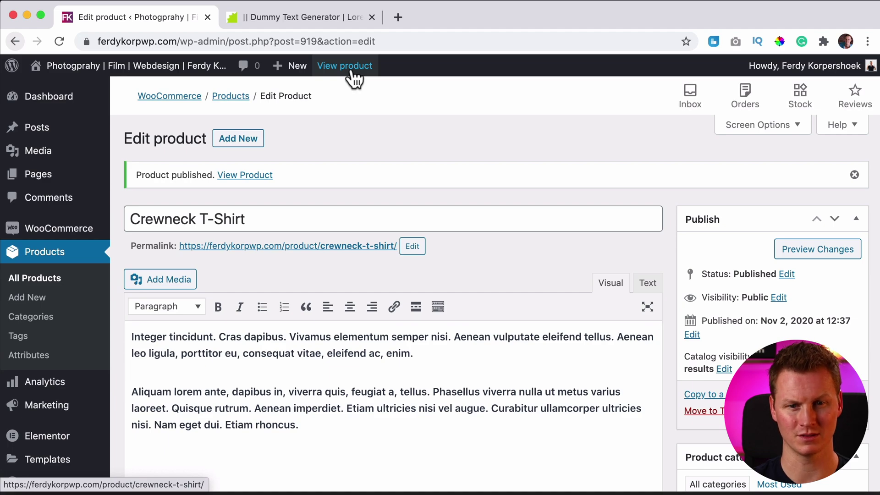
# - View the published product page and check its title, summary and description
pyautogui.keyDown('super'); pyautogui.click(355, 77); pyautogui.keyUp('super')
pyautogui.click(294, 19)
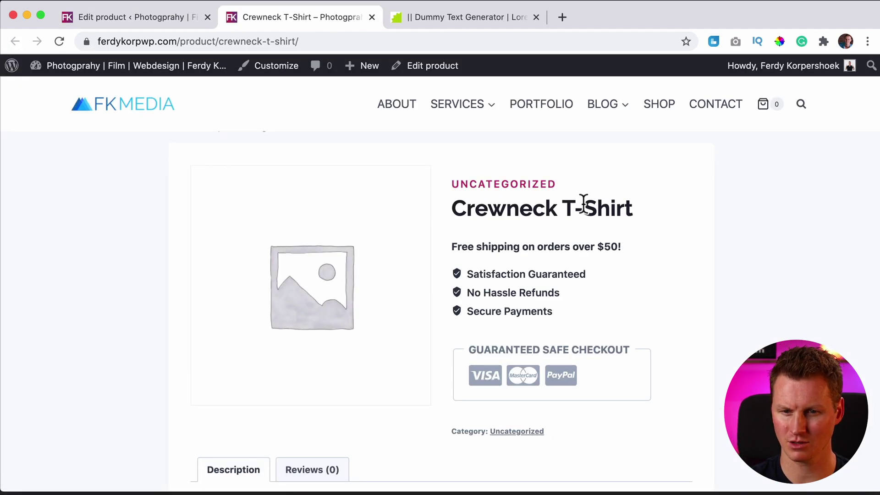
pyautogui.moveTo(614, 204); pyautogui.dragTo(502, 204)
pyautogui.moveTo(452, 245); pyautogui.dragTo(600, 398)
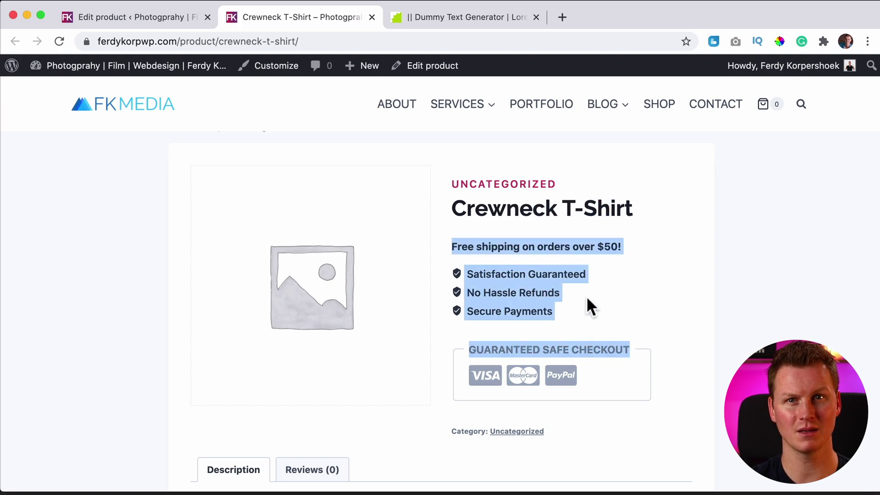
pyautogui.click(522, 274)
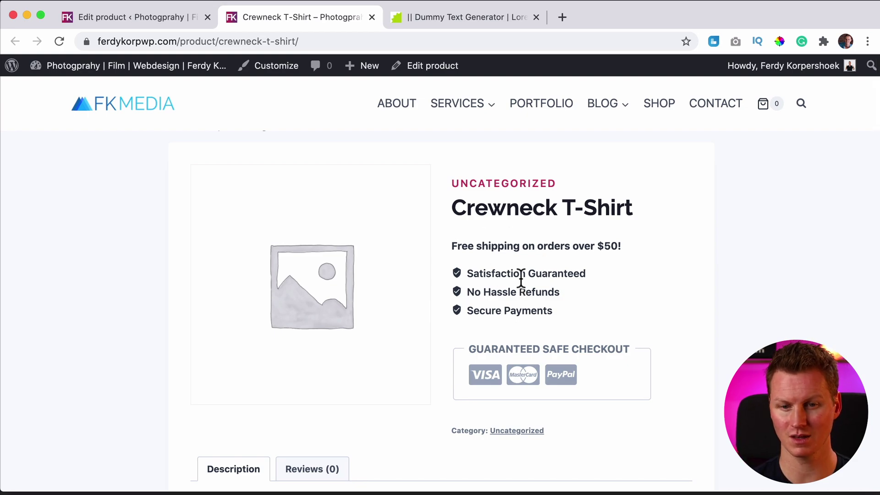
pyautogui.scroll(-3, 521, 278)
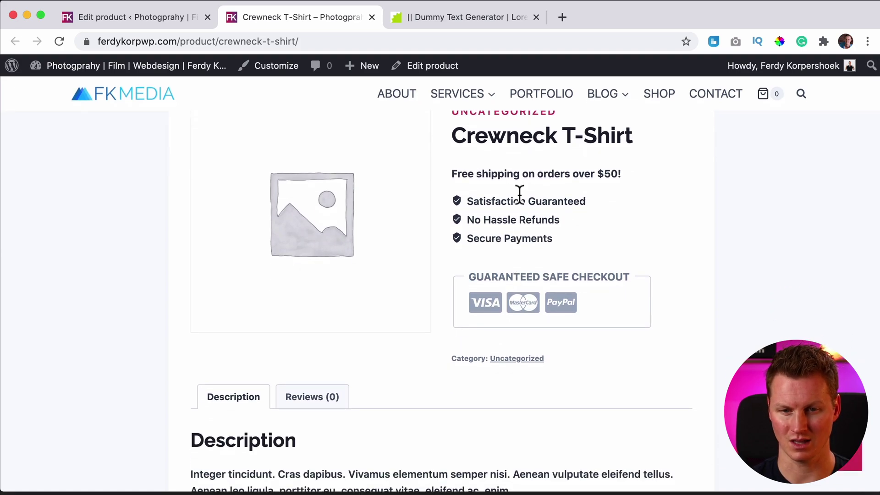
pyautogui.moveTo(487, 175); pyautogui.dragTo(545, 251)
pyautogui.click(545, 250)
pyautogui.scroll(-5, 518, 246)
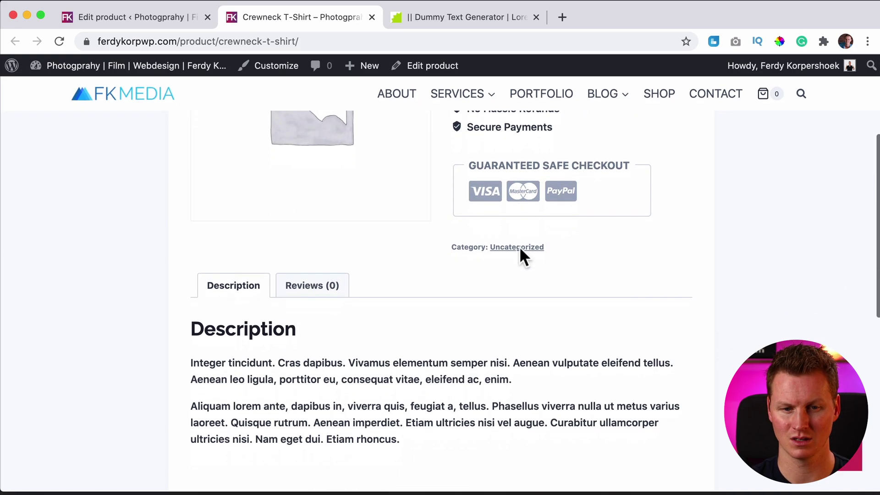
pyautogui.moveTo(192, 296); pyautogui.dragTo(404, 386)
pyautogui.click(411, 375)
pyautogui.scroll(-1, 406, 352)
pyautogui.scroll(10, 398, 338)
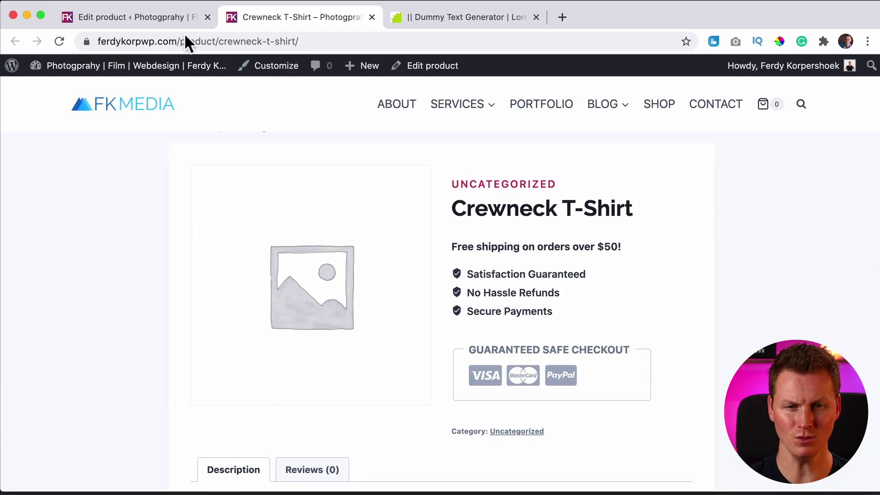
# - Write the bath-full-of-honey short description and update the product
pyautogui.click(150, 17)
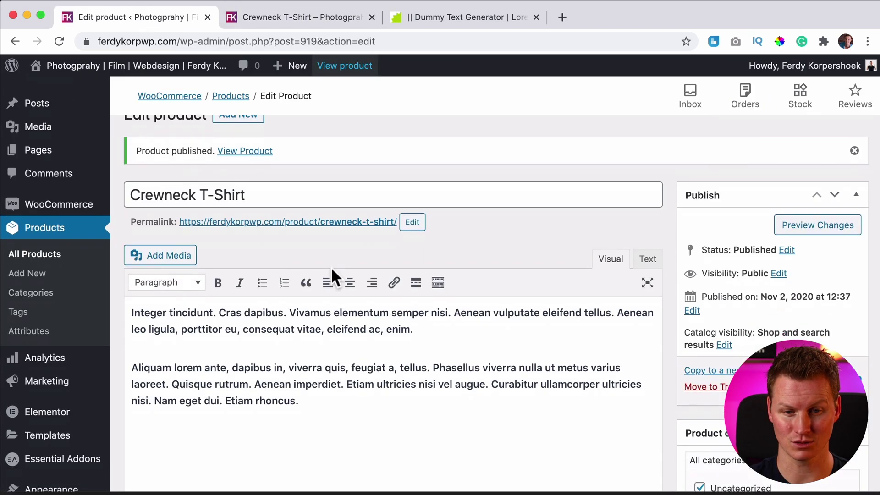
pyautogui.scroll(-5, 331, 268)
pyautogui.scroll(-10, 330, 266)
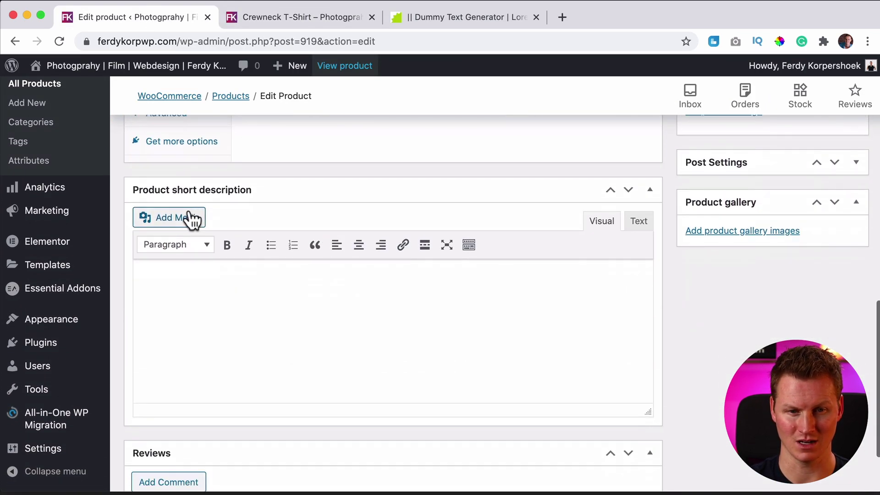
pyautogui.click(306, 323)
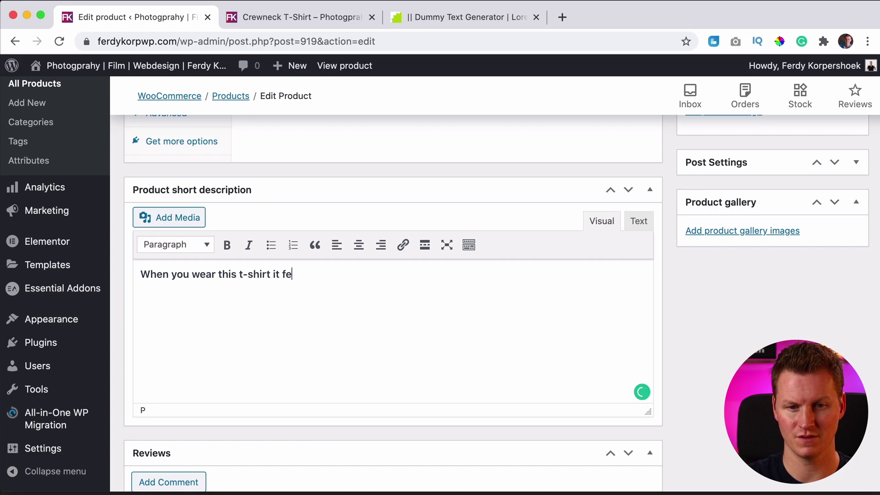
pyautogui.write('ike')
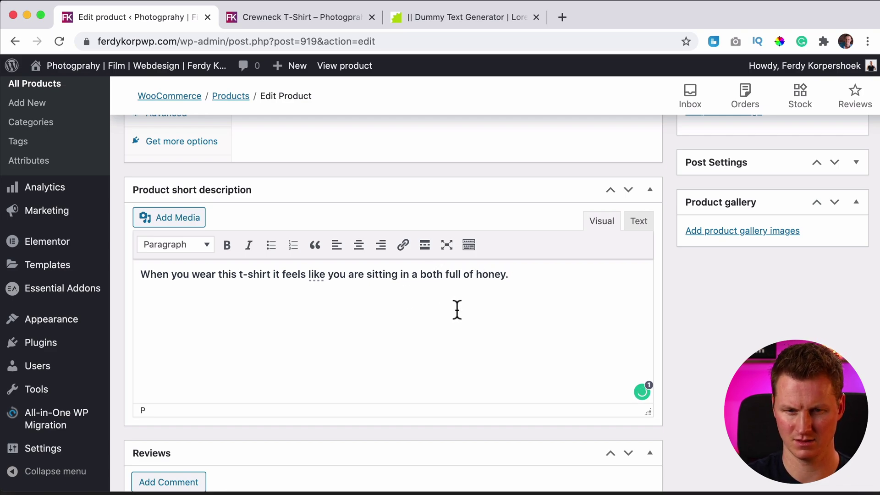
pyautogui.press('BackSpace')
pyautogui.press('BackSpace')
pyautogui.write('at')
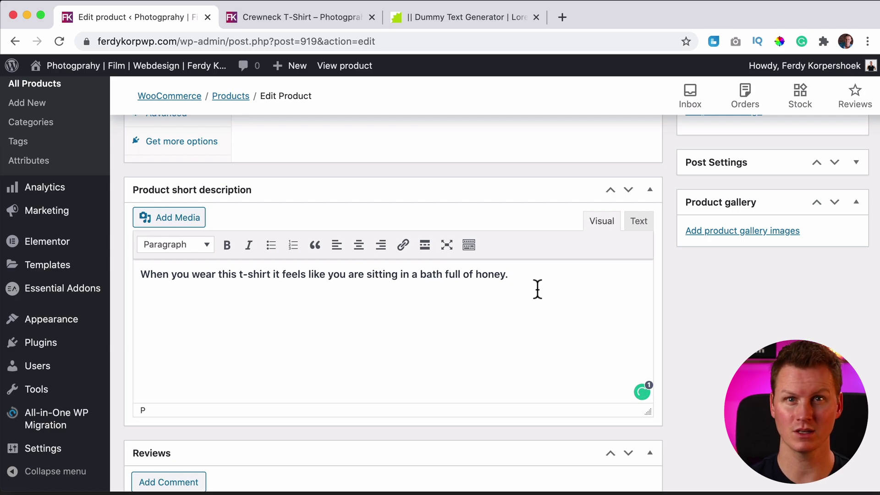
pyautogui.scroll(10, 393, 275)
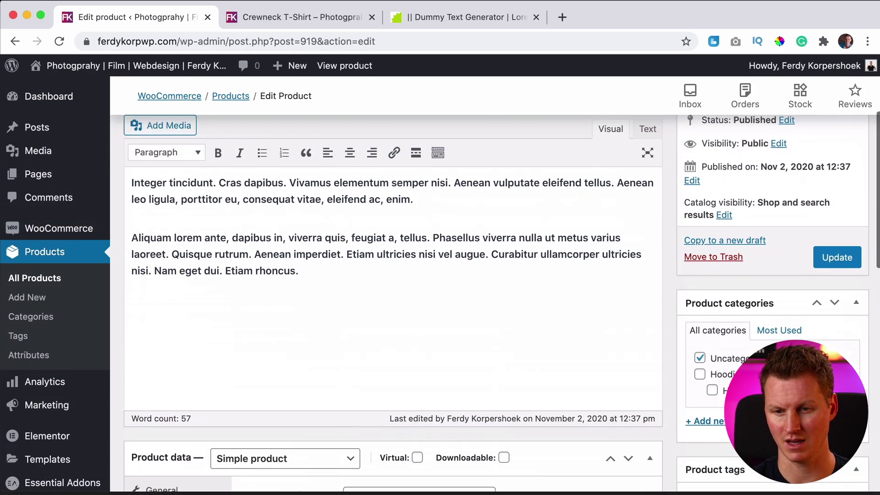
pyautogui.click(837, 257)
# - Reload the live product page to confirm the short description, then return to the editor
pyautogui.click(329, 22)
pyautogui.press('super+r')
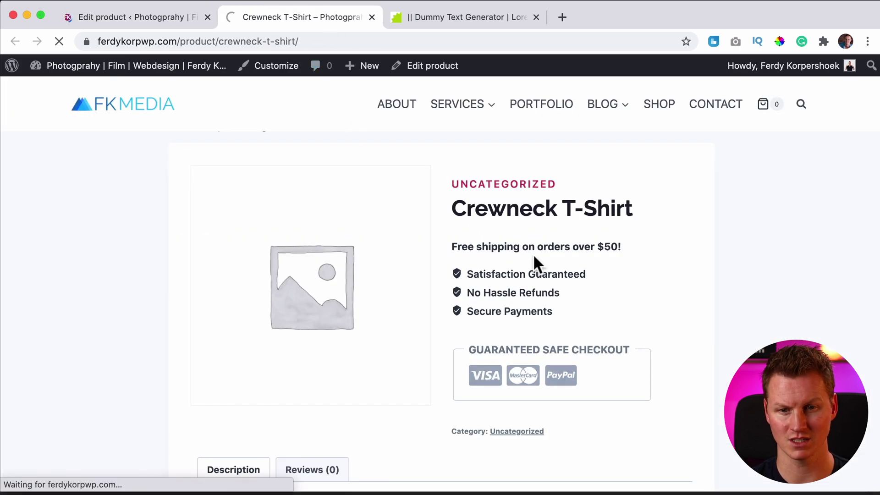
pyautogui.moveTo(452, 248); pyautogui.dragTo(632, 271)
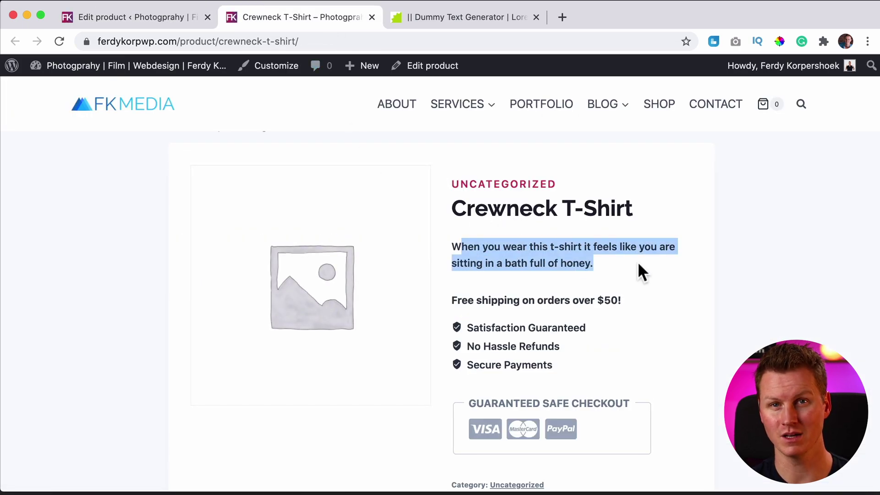
pyautogui.click(640, 272)
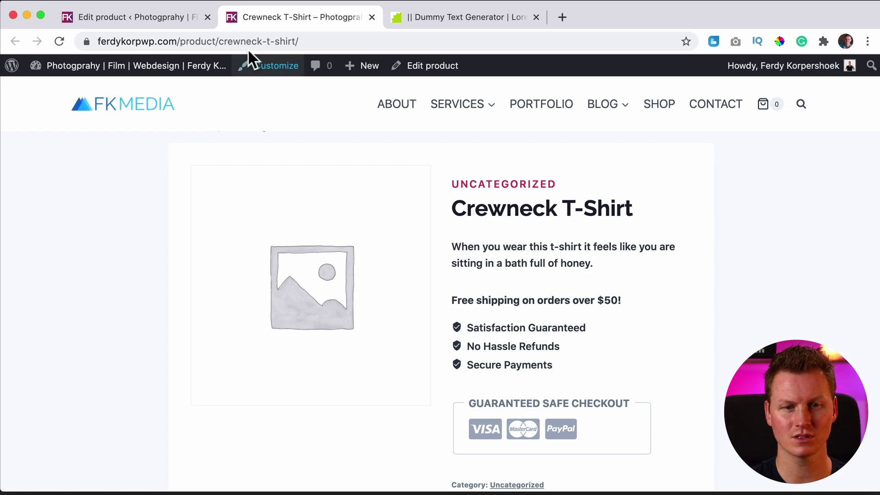
pyautogui.click(135, 14)
# - Set the Product data type to Variable product
pyautogui.scroll(-10, 277, 271)
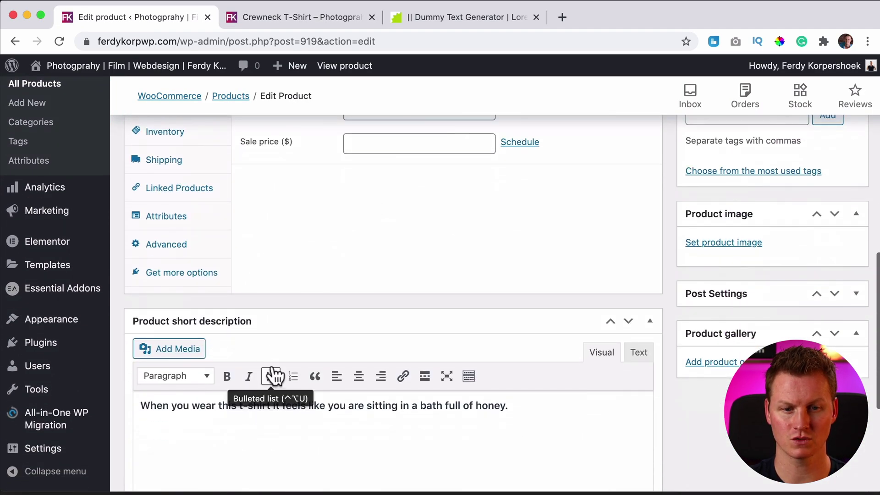
pyautogui.scroll(4, 273, 363)
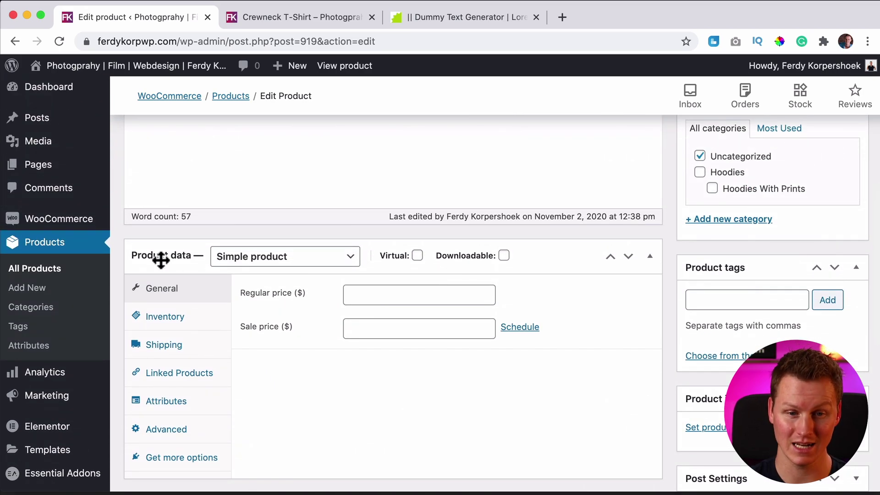
pyautogui.scroll(1, 236, 275)
pyautogui.scroll(-4, 238, 269)
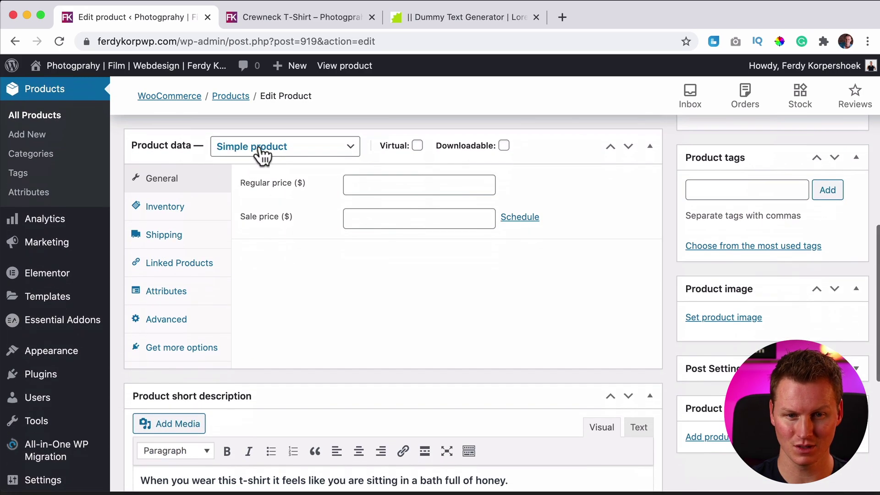
pyautogui.click(313, 150)
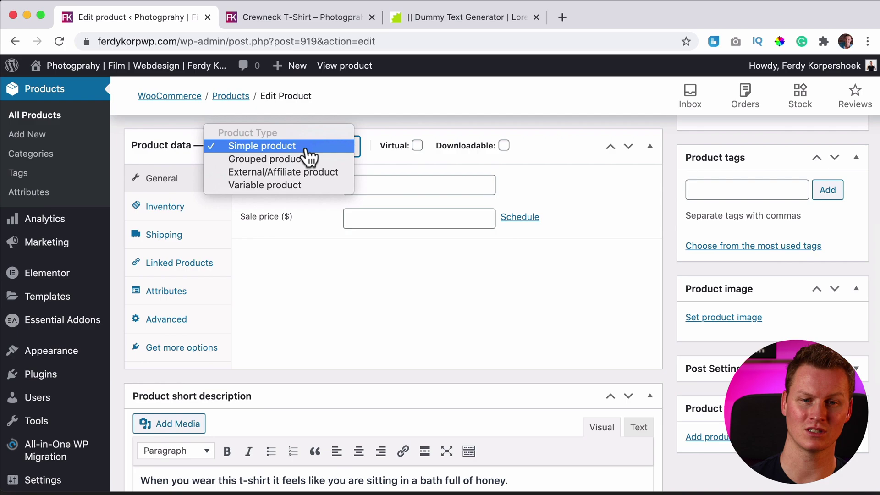
pyautogui.click(268, 186)
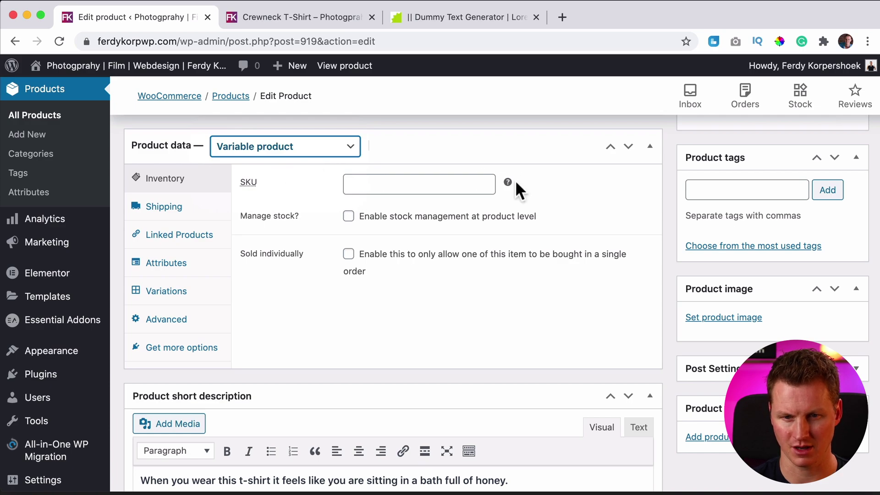
pyautogui.moveTo(509, 181)
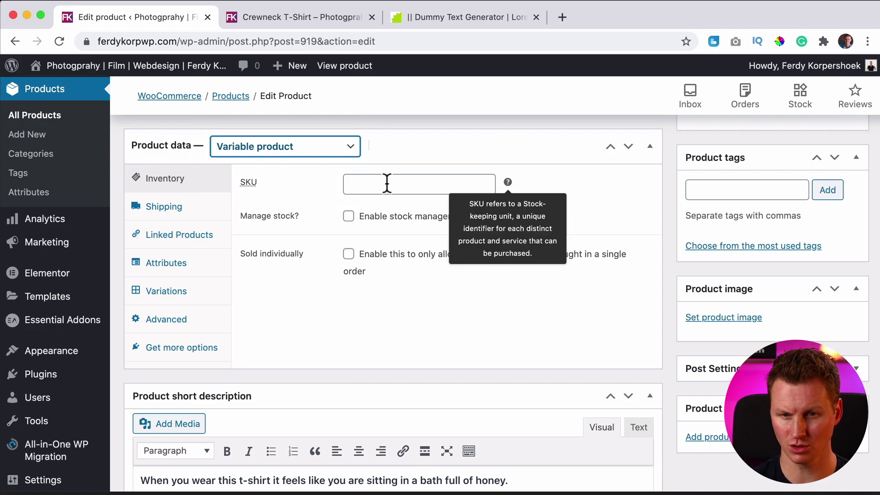
# - Look up the Suitable white O-neck T-shirt 6-pack listing and note its article number 236
pyautogui.click(563, 18)
pyautogui.write('crewn')
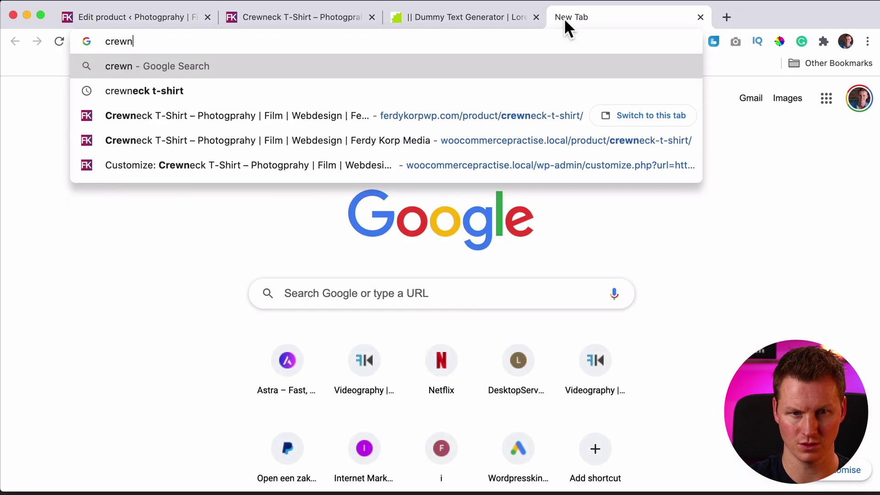
pyautogui.write('eck t-s')
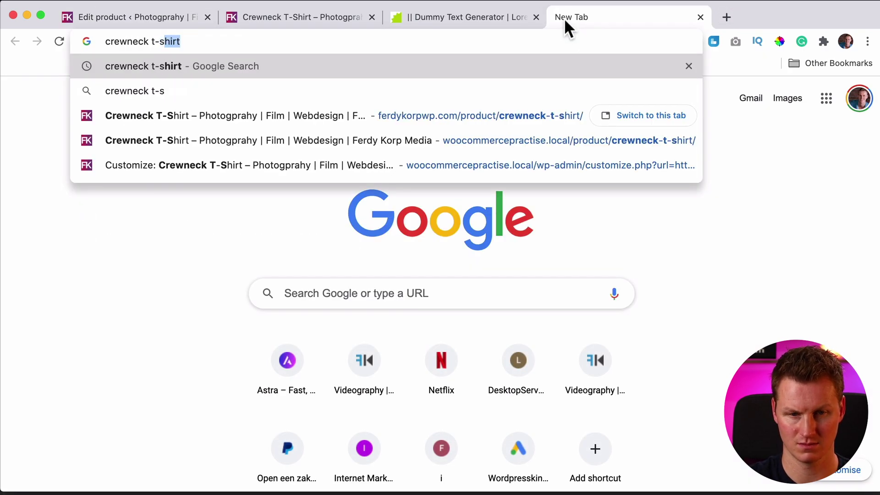
pyautogui.press('Return')
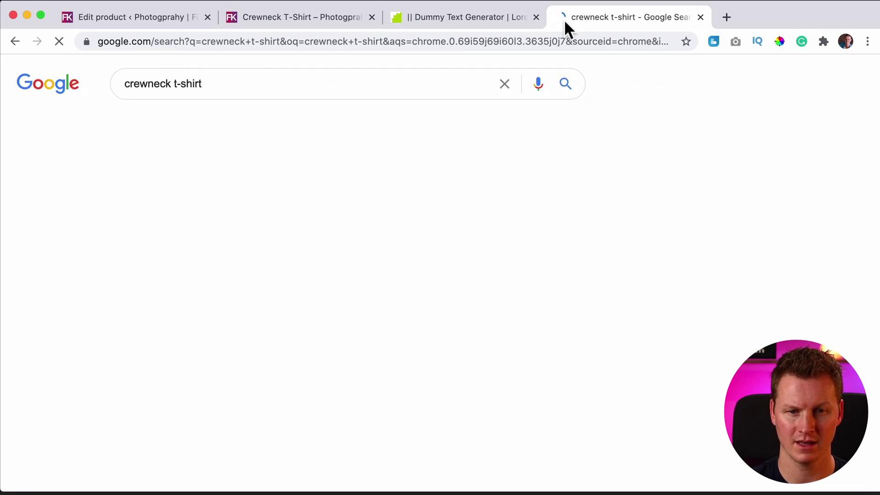
pyautogui.moveTo(269, 272)
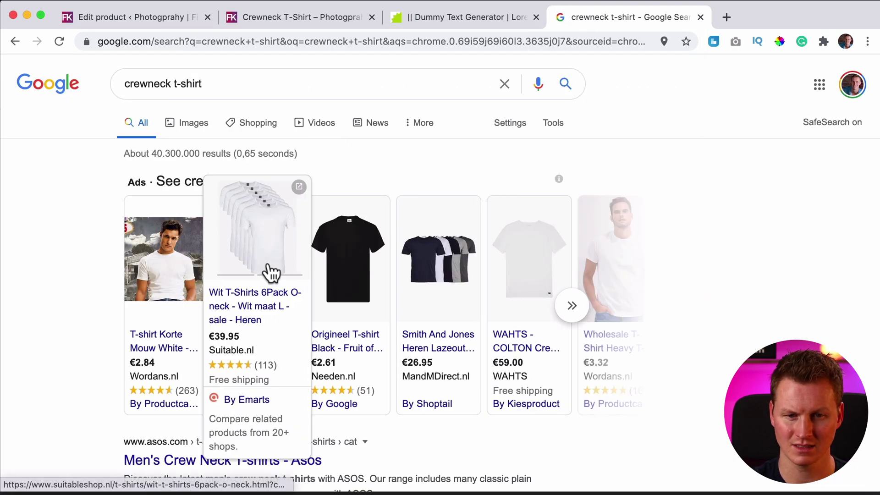
pyautogui.click(258, 303)
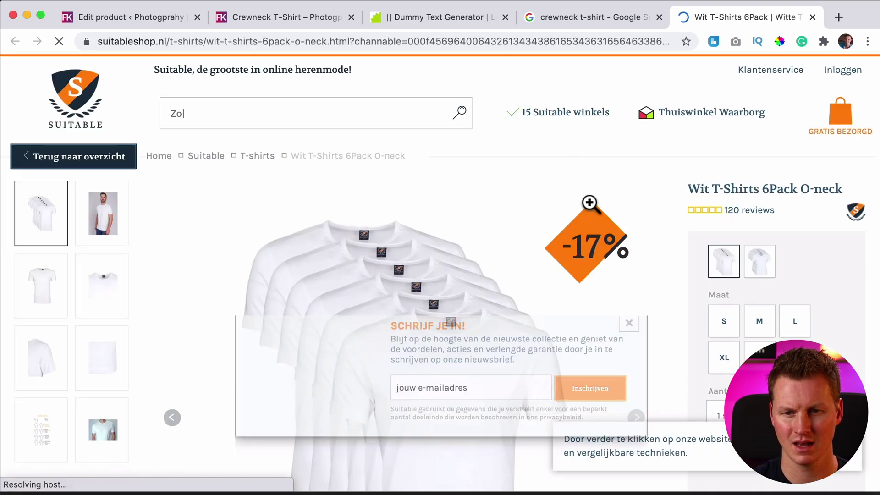
pyautogui.scroll(-3, 642, 275)
pyautogui.click(624, 352)
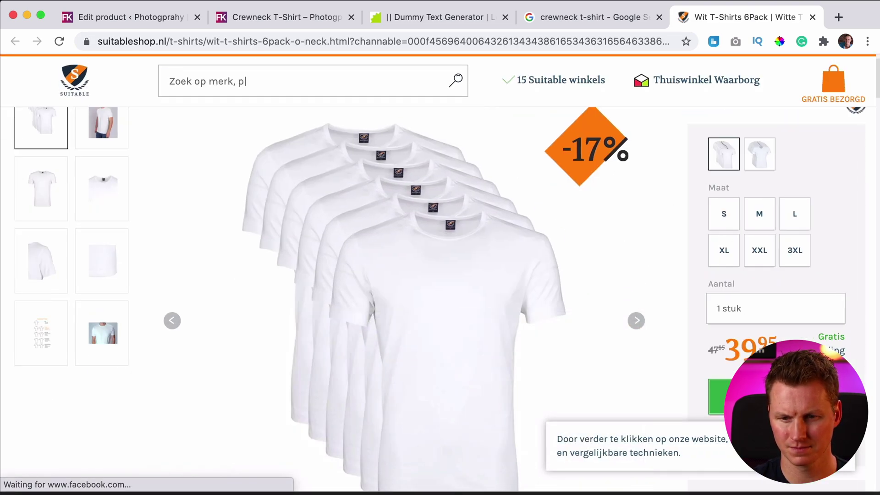
pyautogui.scroll(-5, 651, 272)
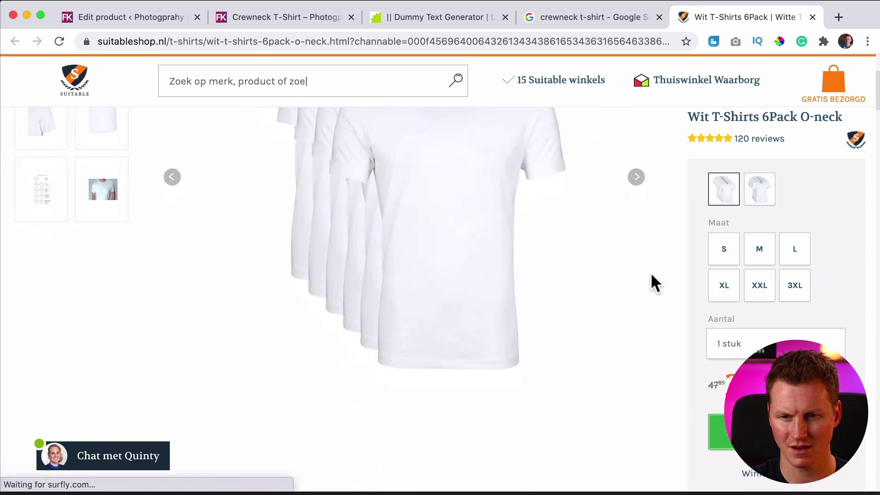
pyautogui.scroll(-7, 436, 284)
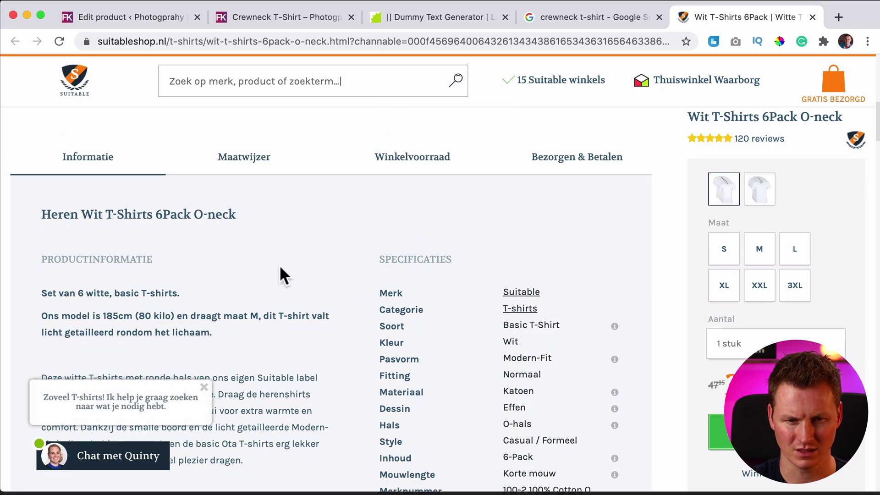
pyautogui.scroll(-2, 280, 267)
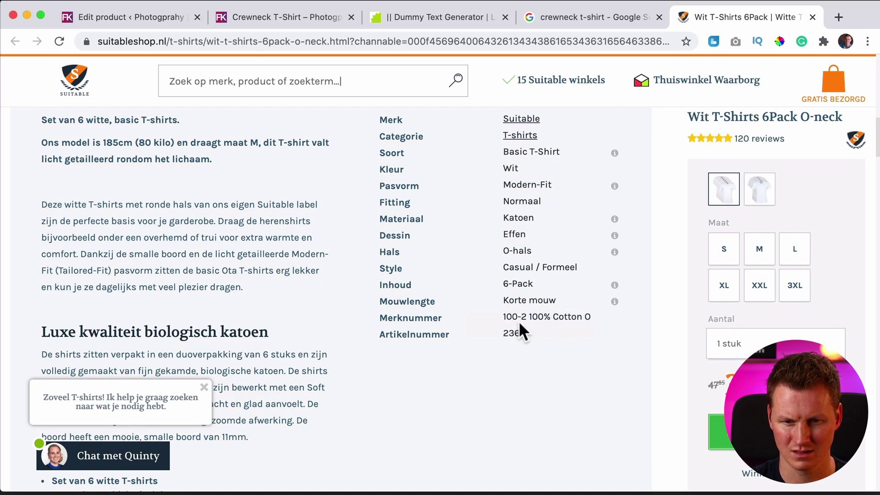
pyautogui.scroll(-13, 348, 321)
pyautogui.scroll(12, 403, 293)
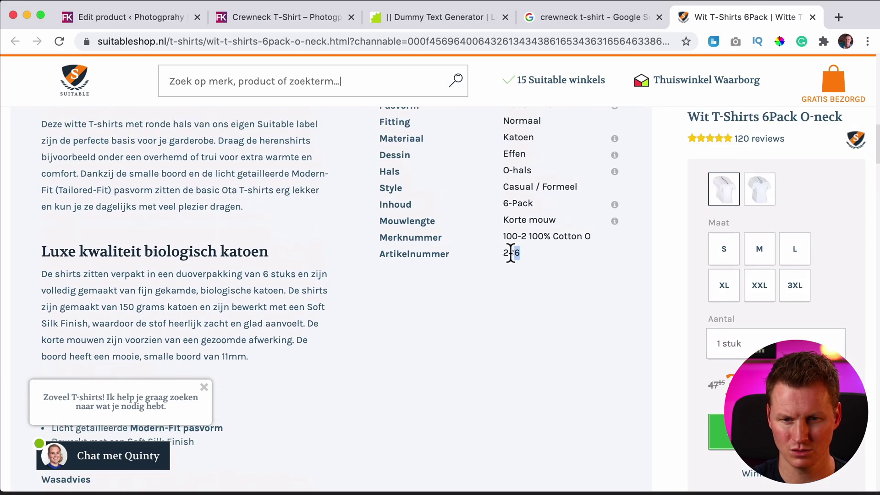
pyautogui.moveTo(509, 252); pyautogui.dragTo(501, 254)
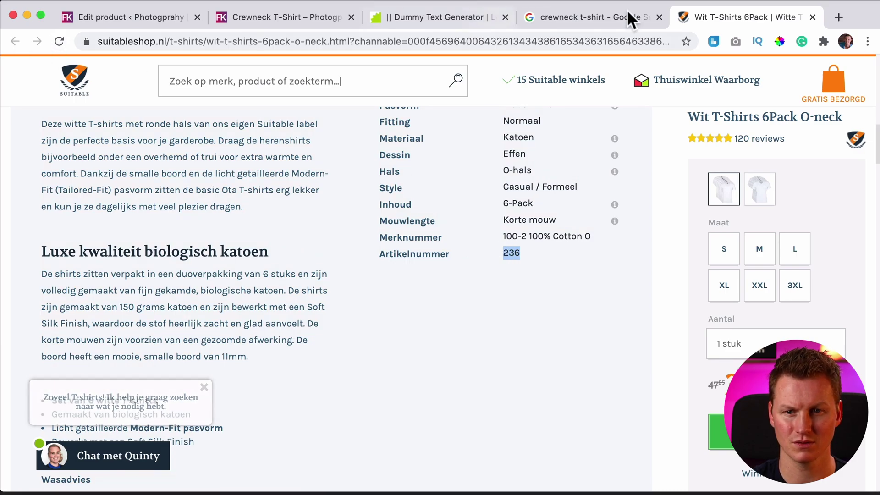
# - Search for nike t-shirt and open the red Club Fleece crew on Nike.com
pyautogui.click(813, 17)
pyautogui.moveTo(181, 83); pyautogui.dragTo(257, 91)
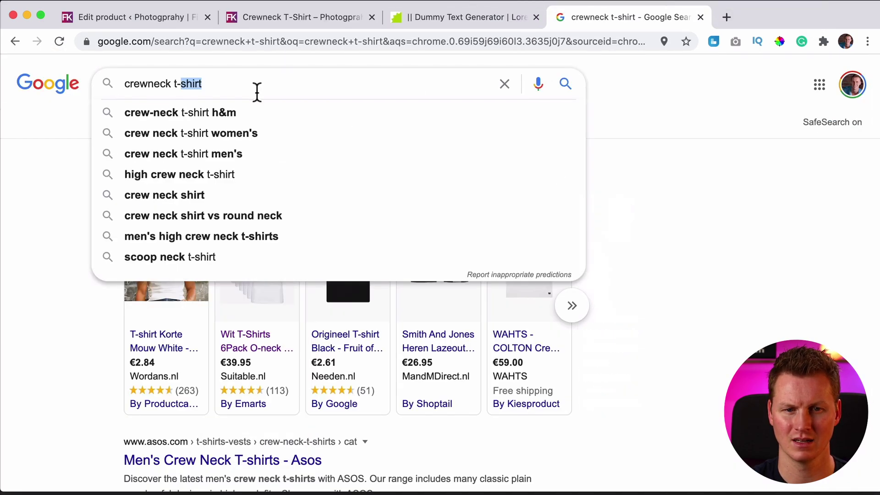
pyautogui.press('super+a')
pyautogui.write('nike t')
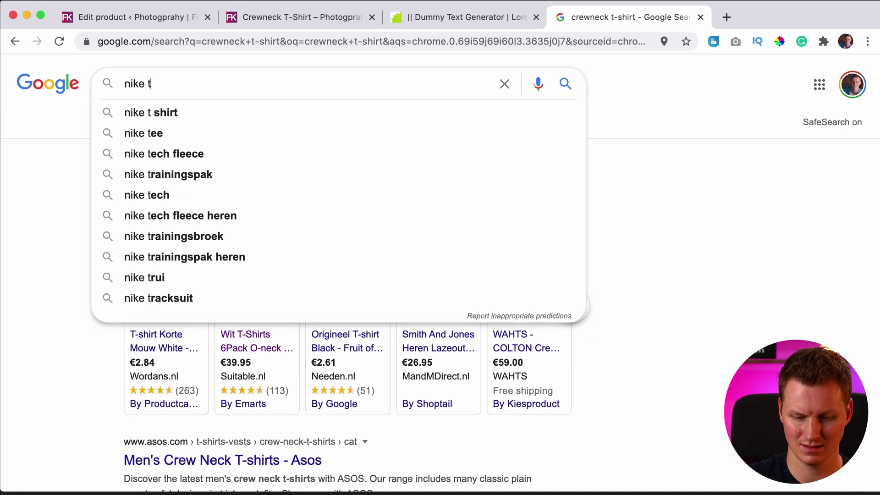
pyautogui.write('-srhit')
pyautogui.press('Return')
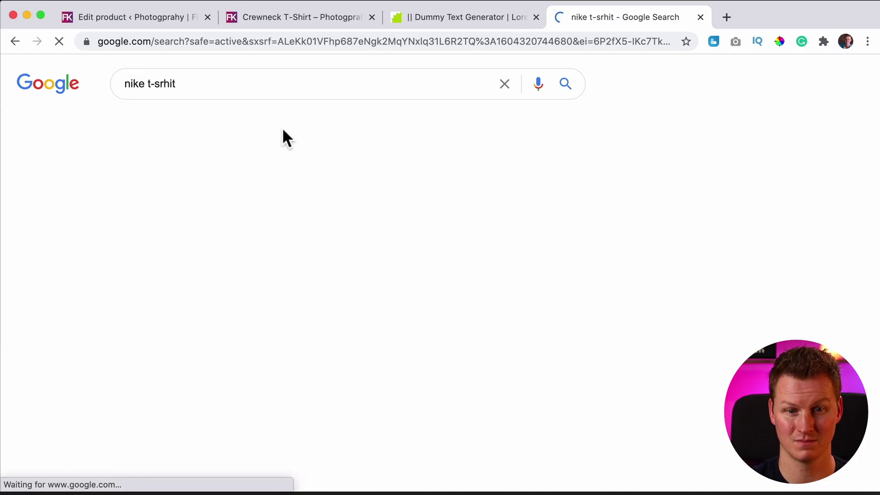
pyautogui.click(272, 181)
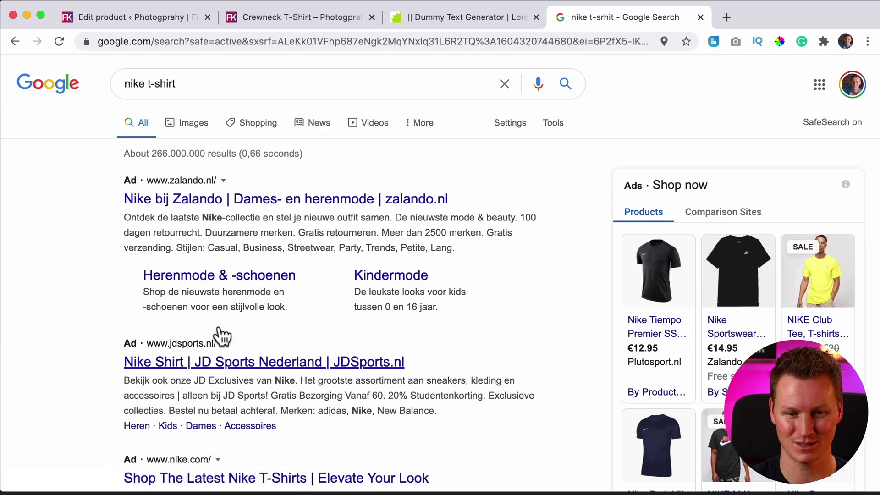
pyautogui.scroll(-6, 227, 327)
pyautogui.click(176, 290)
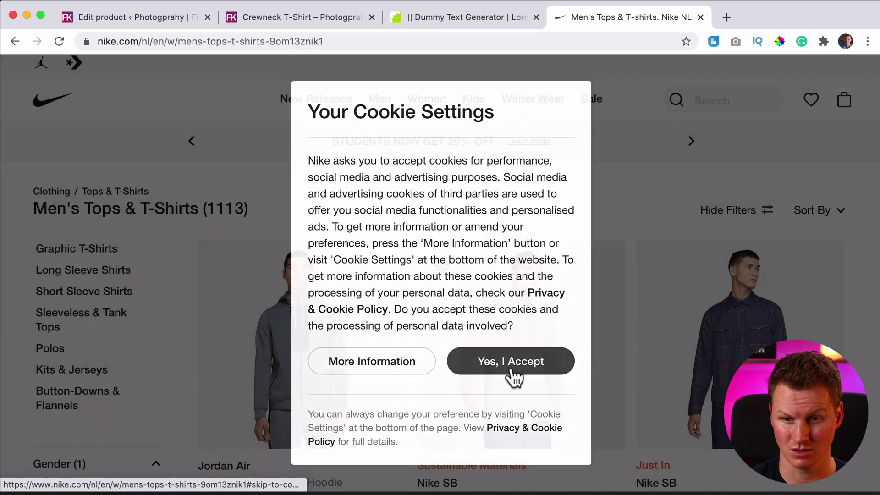
pyautogui.click(506, 369)
pyautogui.scroll(-10, 417, 320)
pyautogui.scroll(-3, 382, 337)
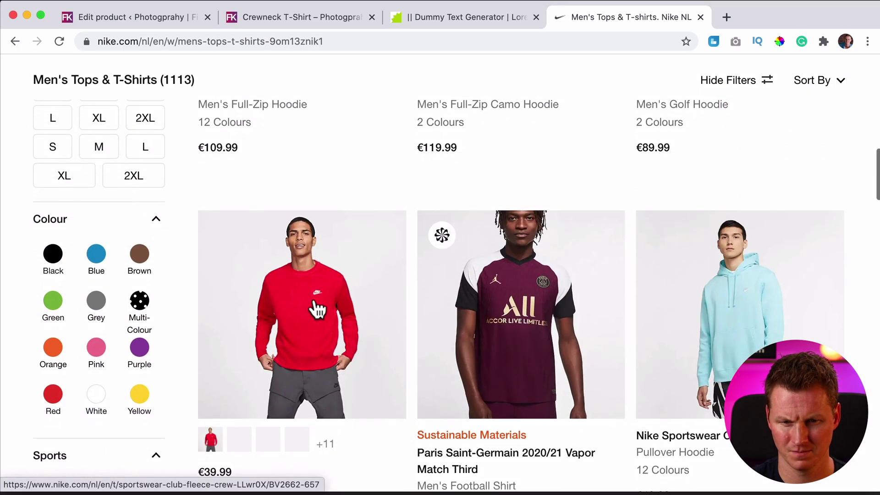
pyautogui.click(318, 310)
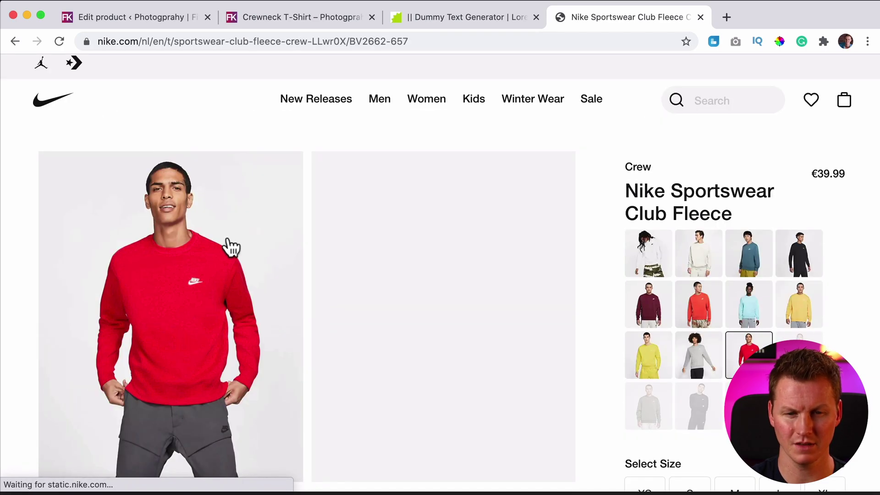
# - Copy style code BV2662-657 and search it on Google in a new tab
pyautogui.scroll(-10, 186, 229)
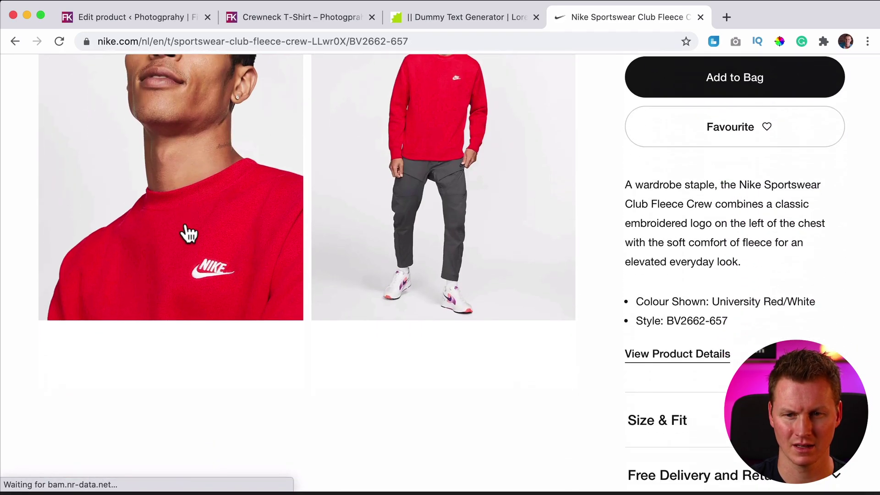
pyautogui.moveTo(738, 255); pyautogui.dragTo(669, 254)
pyautogui.press('super+c')
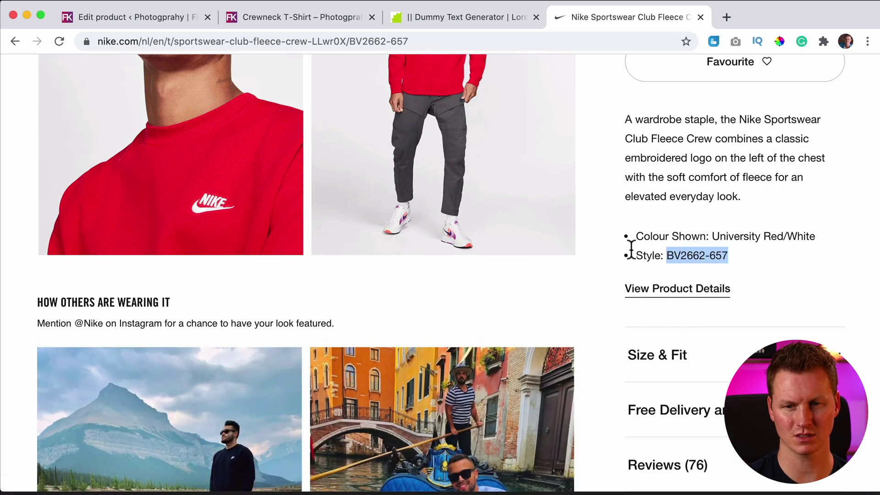
pyautogui.scroll(10, 629, 253)
pyautogui.scroll(5, 438, 272)
pyautogui.click(725, 17)
pyautogui.press('super+v')
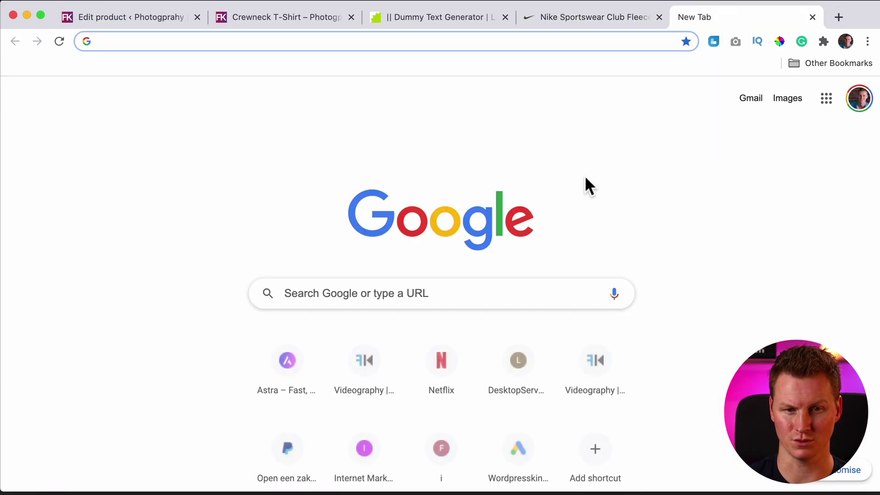
pyautogui.press('Return')
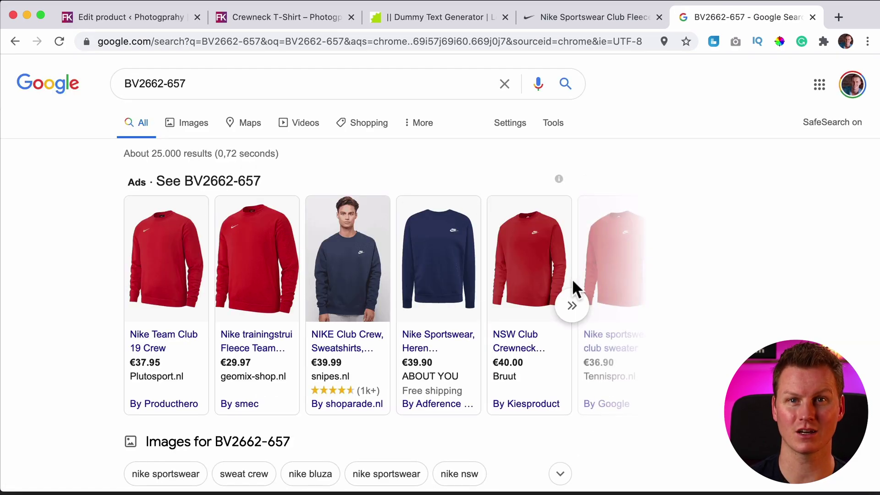
# - Give the product SKU 00002 and enable stock management at product level
pyautogui.click(812, 17)
pyautogui.click(167, 18)
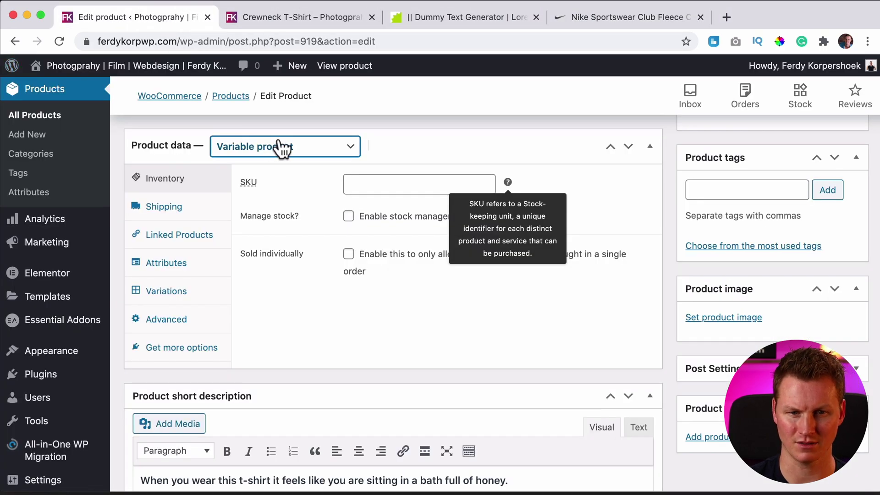
pyautogui.click(393, 183)
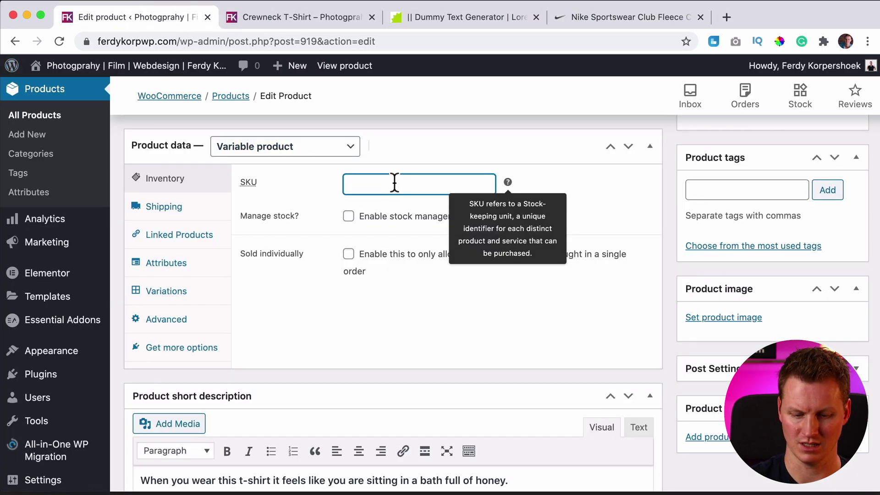
pyautogui.write('00002')
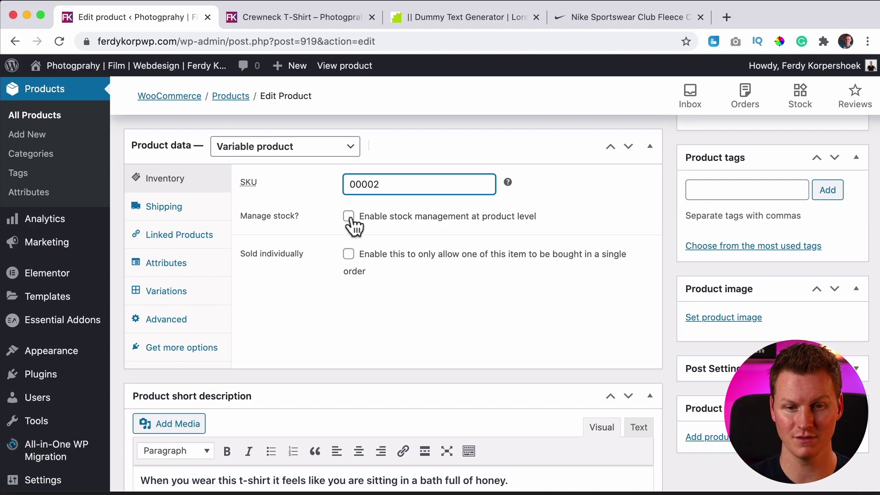
pyautogui.click(348, 217)
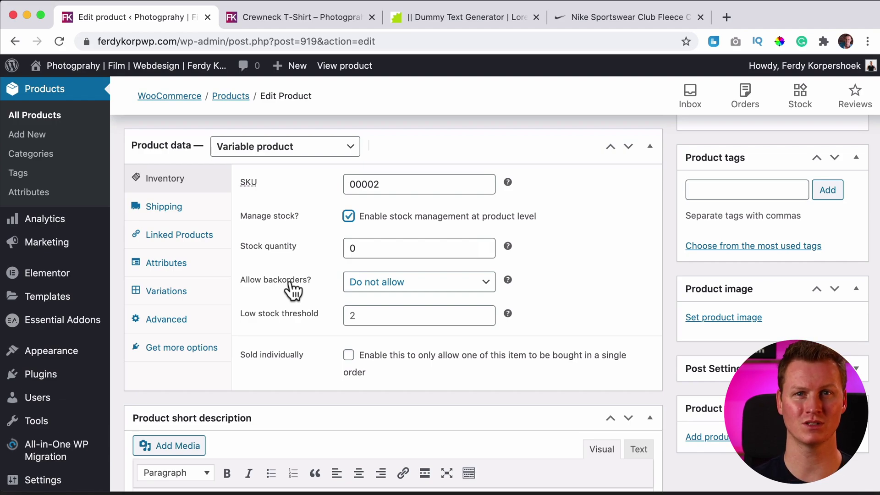
# - Try the backorder options, keep 'Do not allow', and set the low stock threshold to 5
pyautogui.click(411, 286)
pyautogui.click(392, 295)
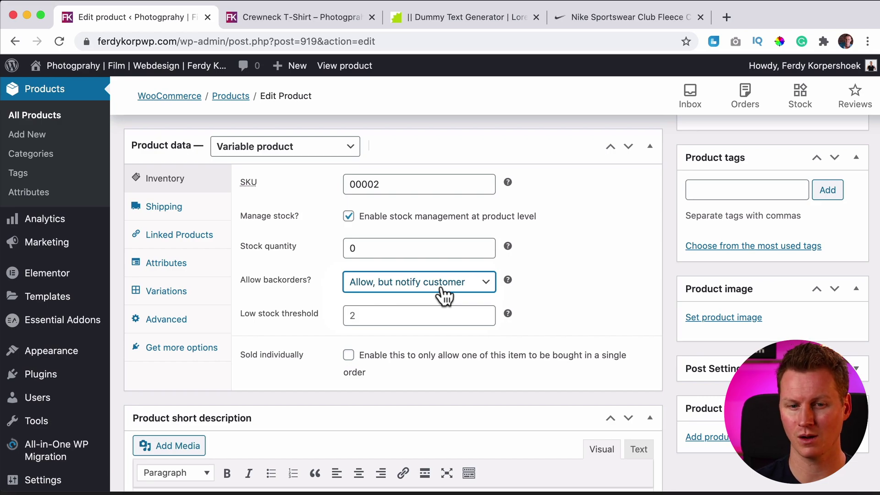
pyautogui.click(442, 290)
pyautogui.click(398, 300)
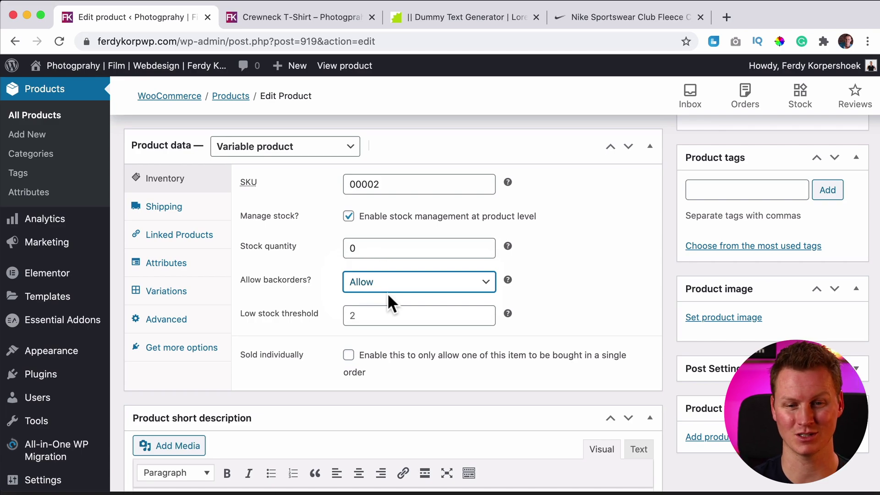
pyautogui.click(386, 291)
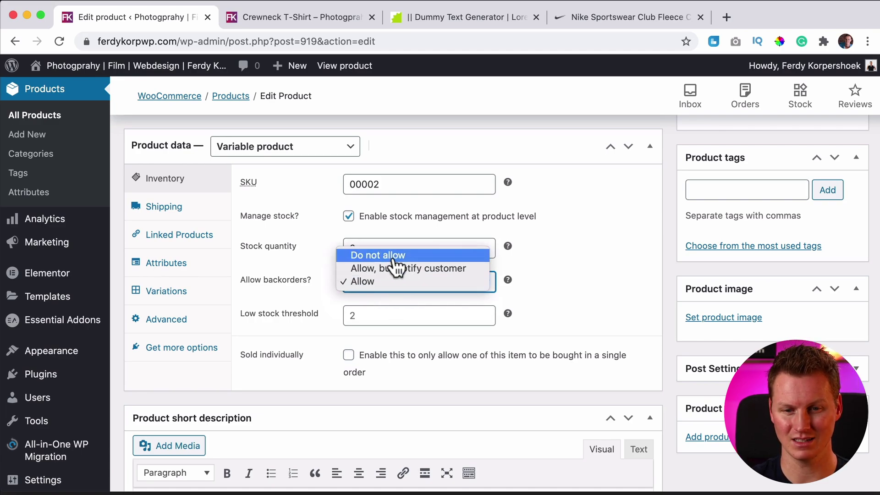
pyautogui.press('Escape')
pyautogui.click(380, 314)
pyautogui.write('5')
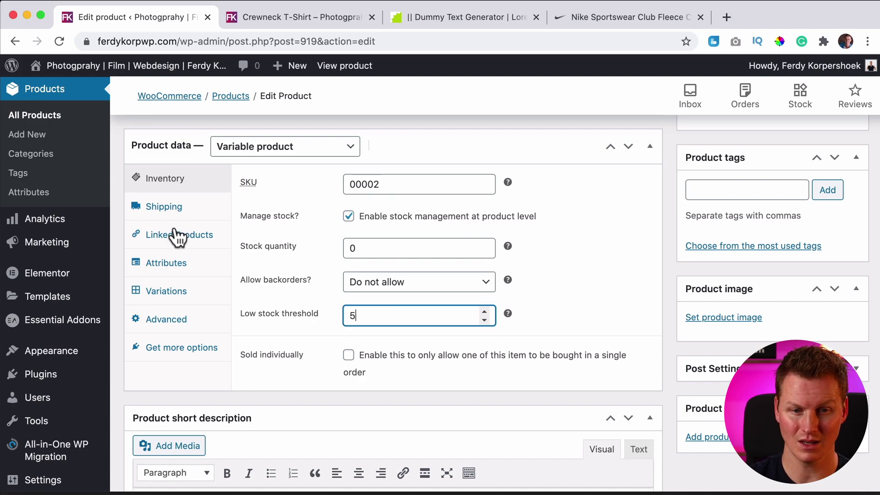
# - Enter 0.4 as the shipping weight, change it back to 0, and go to Linked Products
pyautogui.click(188, 212)
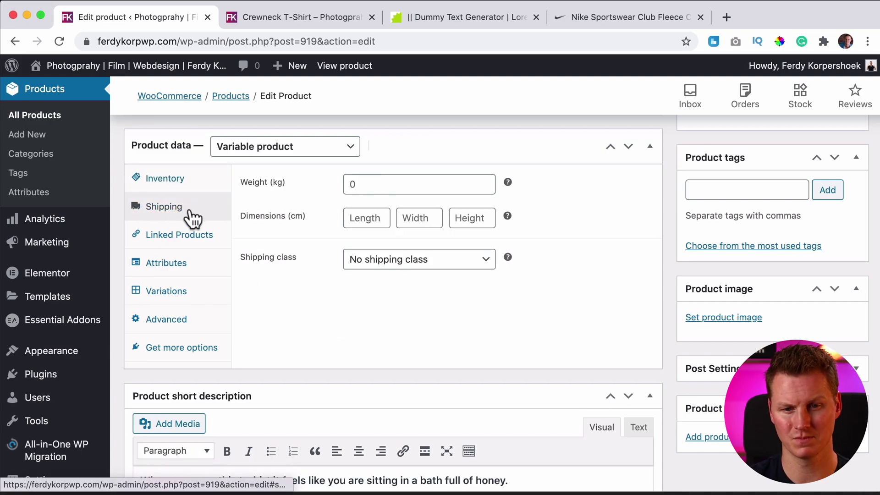
pyautogui.click(418, 185)
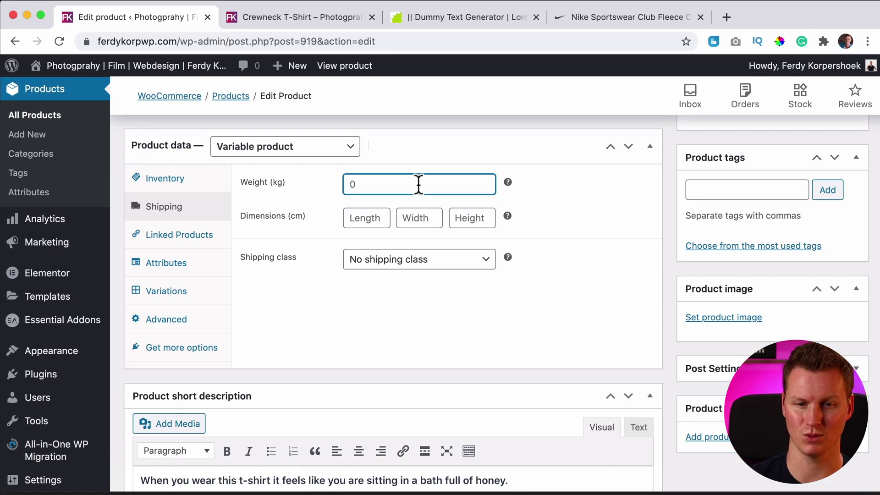
pyautogui.write('0.4')
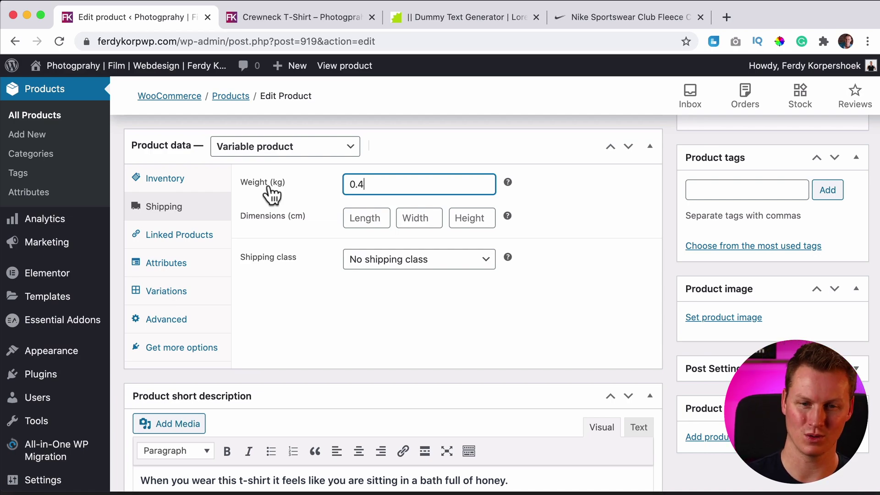
pyautogui.moveTo(393, 188); pyautogui.dragTo(341, 192)
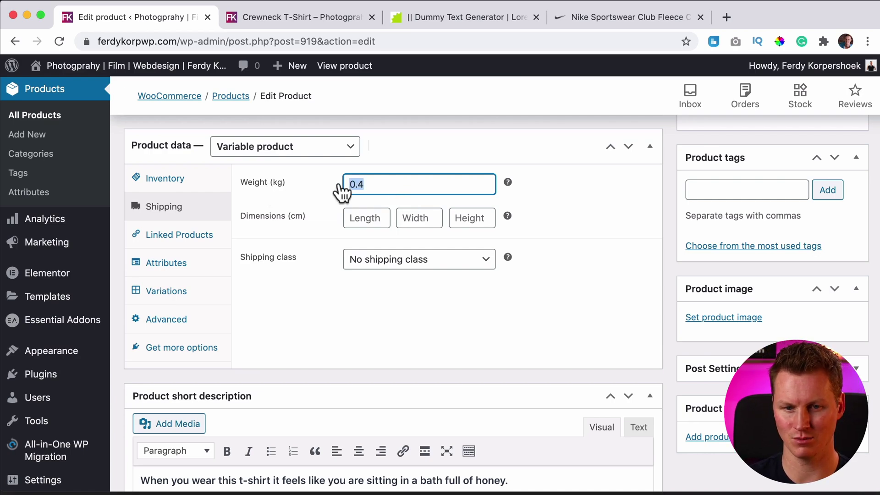
pyautogui.write('0')
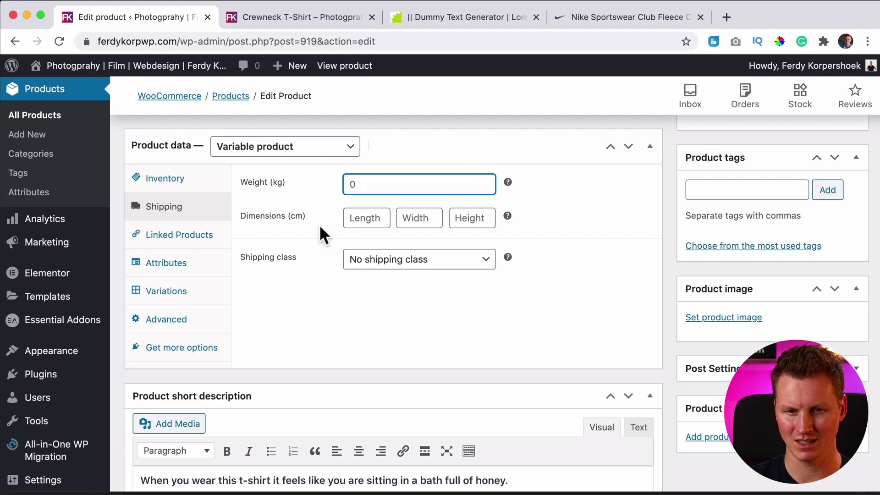
pyautogui.click(176, 239)
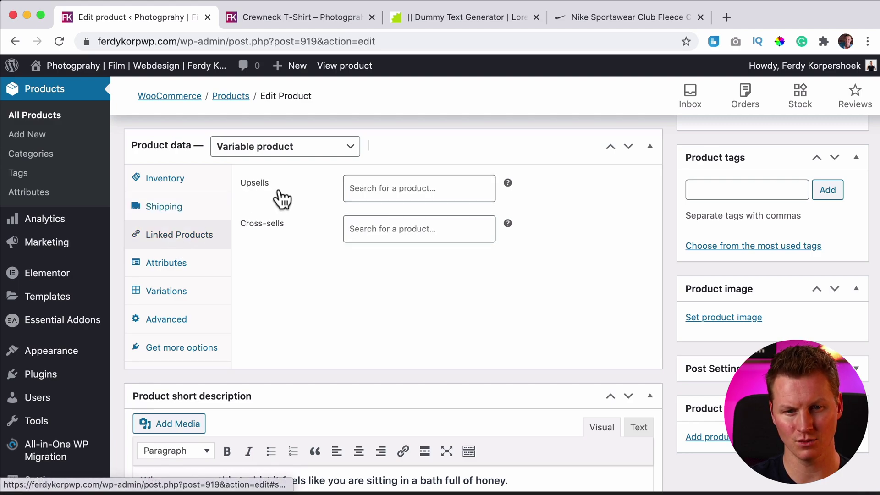
# - Search Upsells for 't-s', then clear the search and close its results
pyautogui.click(381, 185)
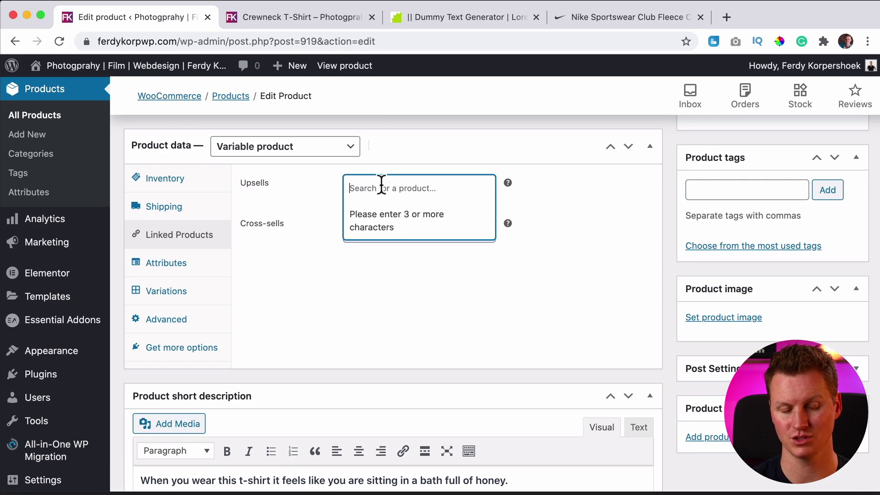
pyautogui.write('t-s')
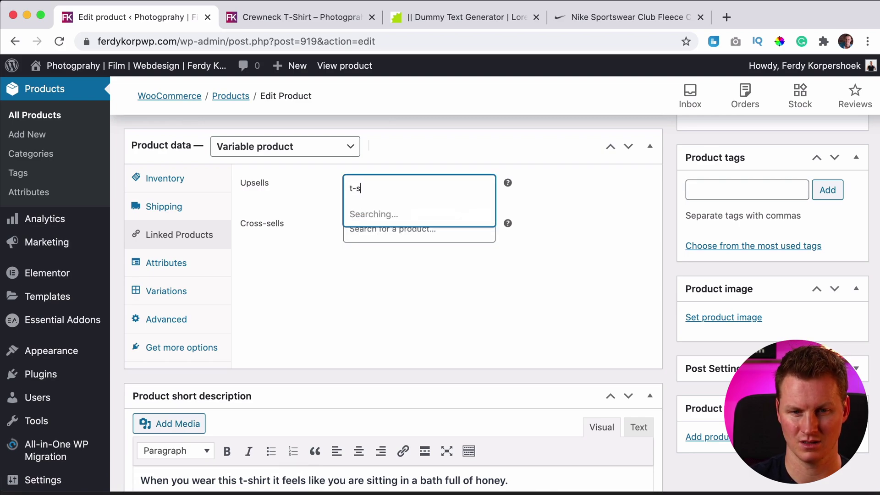
pyautogui.press('super+a')
pyautogui.press('BackSpace')
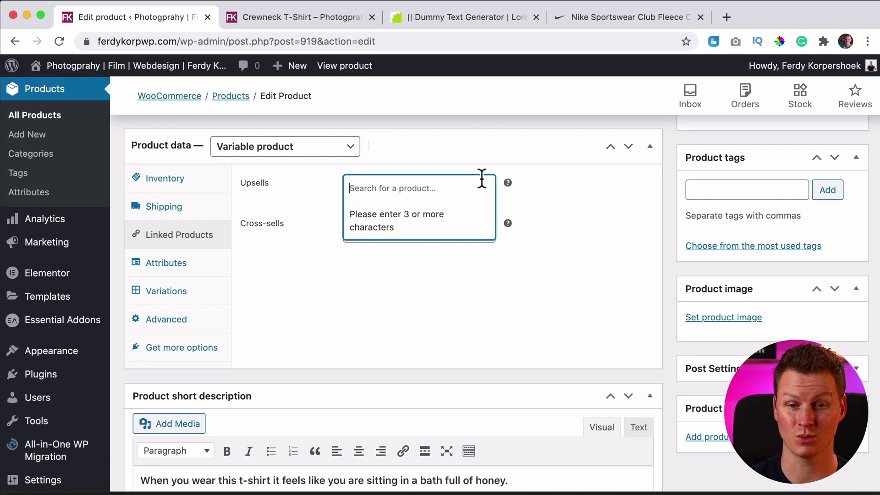
pyautogui.click(585, 191)
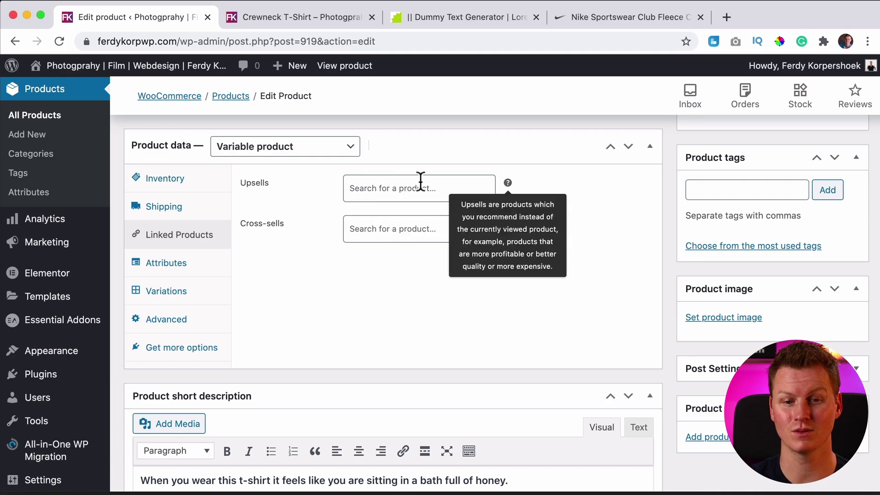
# - Check the live Crewneck T-Shirt product page and its cart preview, then return to editing
pyautogui.click(390, 229)
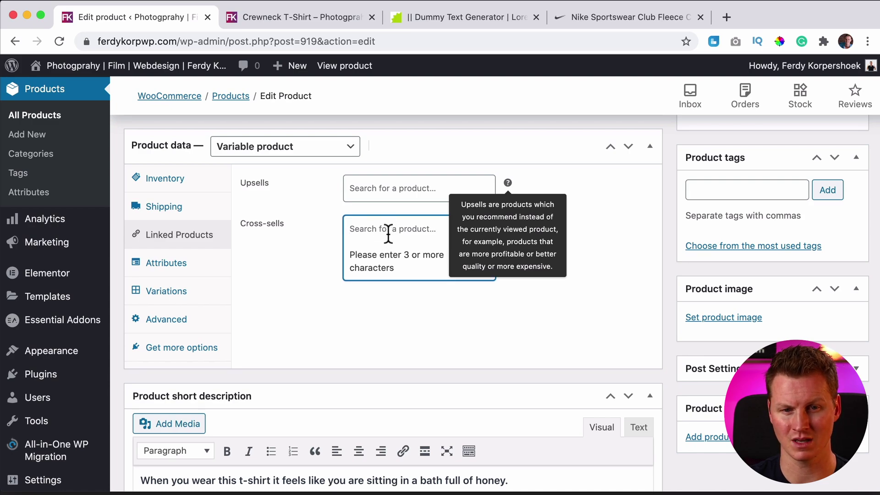
pyautogui.click(288, 16)
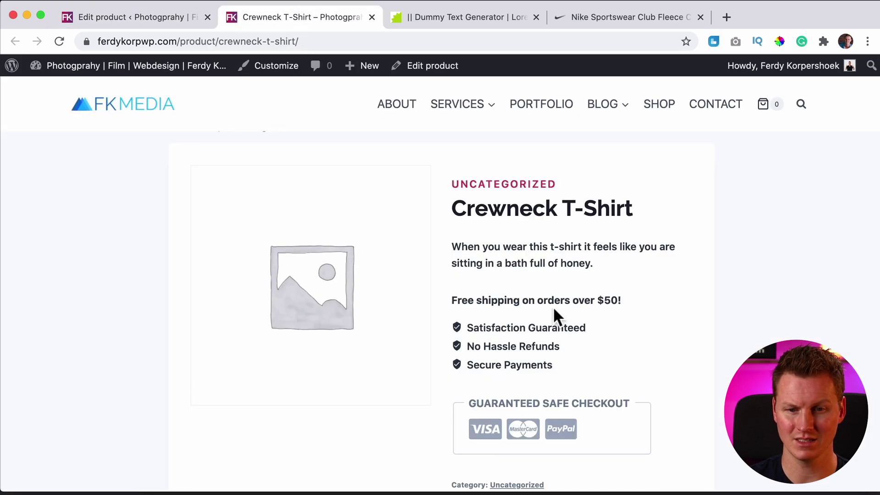
pyautogui.scroll(-5, 552, 306)
pyautogui.scroll(5, 552, 306)
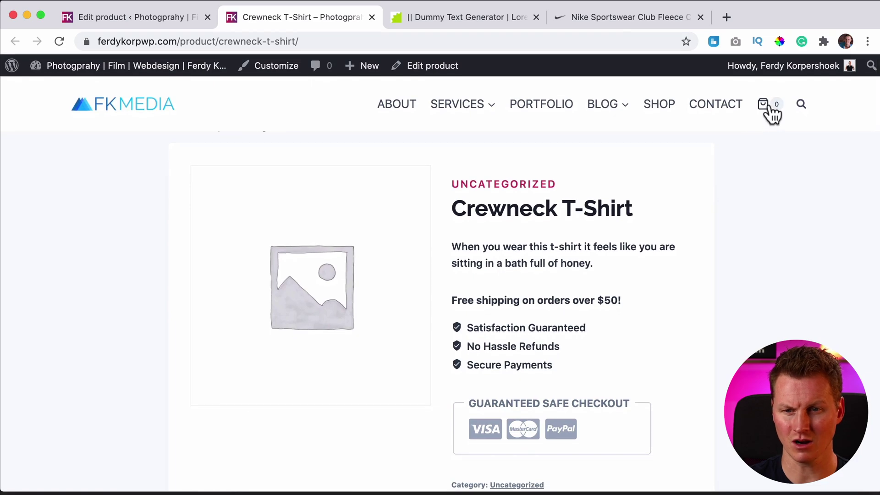
pyautogui.click(765, 110)
pyautogui.click(854, 95)
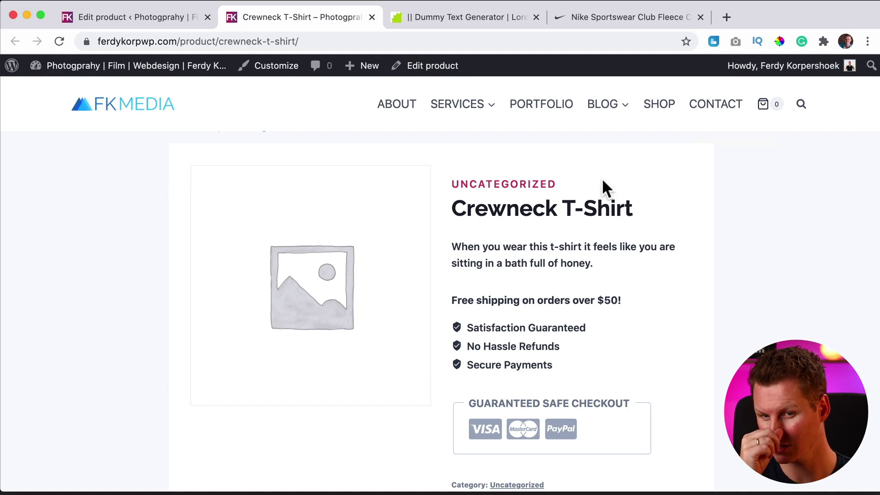
pyautogui.click(161, 18)
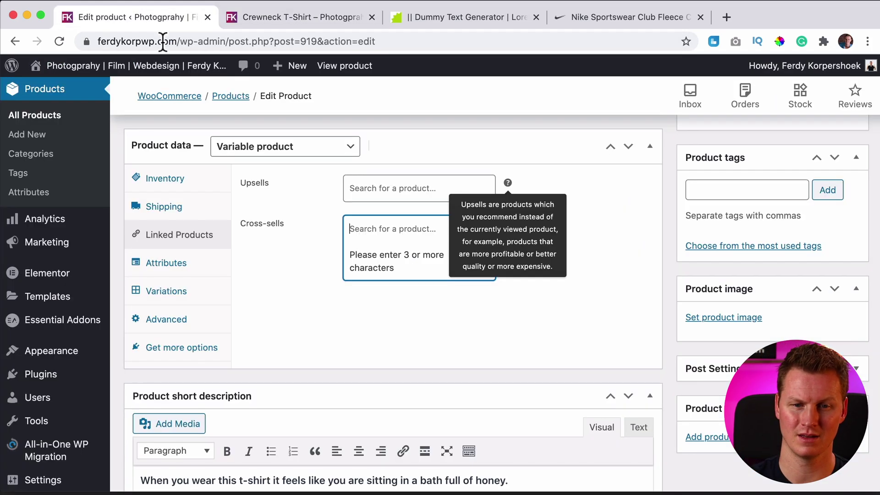
# - Search Cross-sells for 'hoo' and add Hoodie For Real Men
pyautogui.click(388, 236)
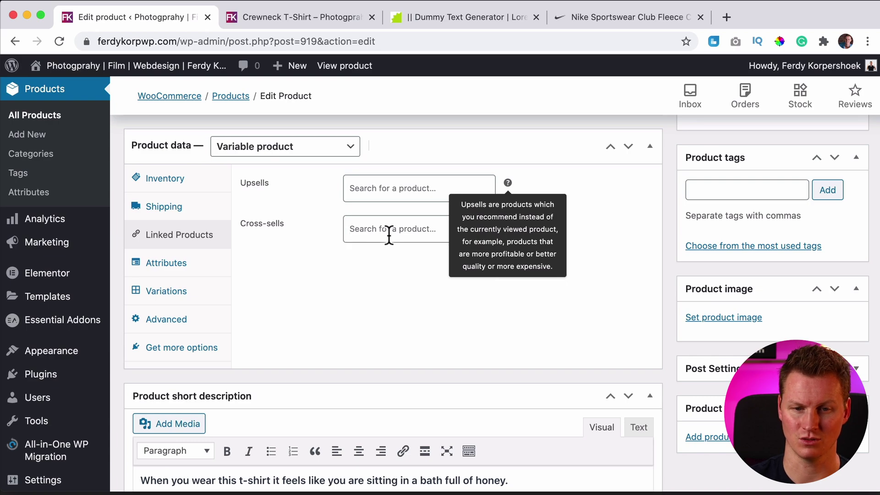
pyautogui.click(388, 237)
pyautogui.hotkey('ctrl', 'v')
pyautogui.hotkey('ctrl', 'a')
pyautogui.press('BackSpace')
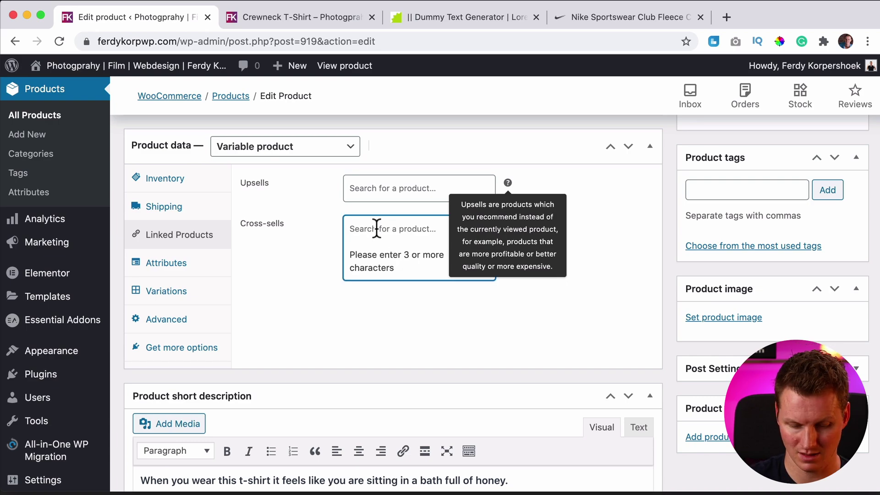
pyautogui.write('hoo')
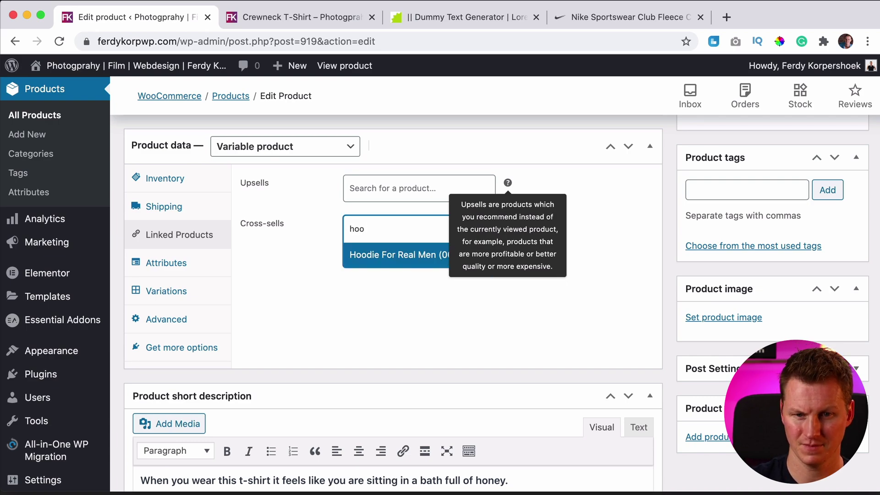
pyautogui.click(364, 266)
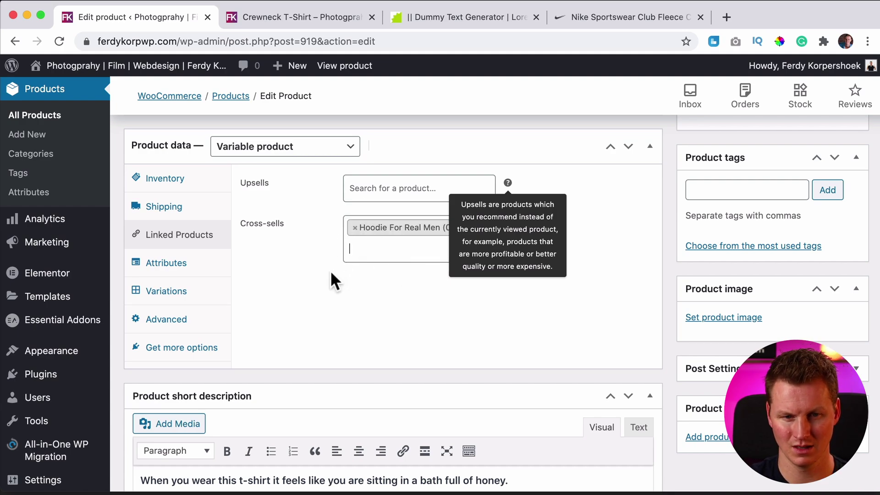
# - Add a custom Size attribute with values XS | S | M | L | XL | XXL | 3XL, used for variations, and save it
pyautogui.click(173, 270)
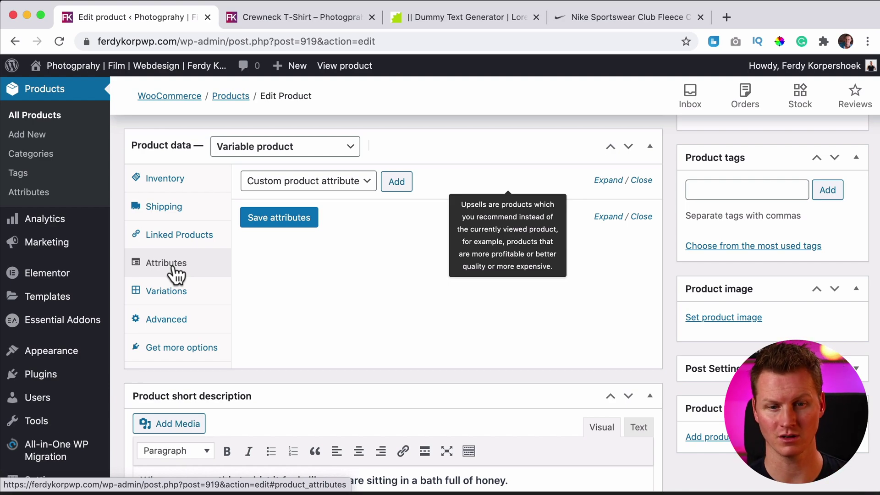
pyautogui.click(397, 182)
pyautogui.click(287, 259)
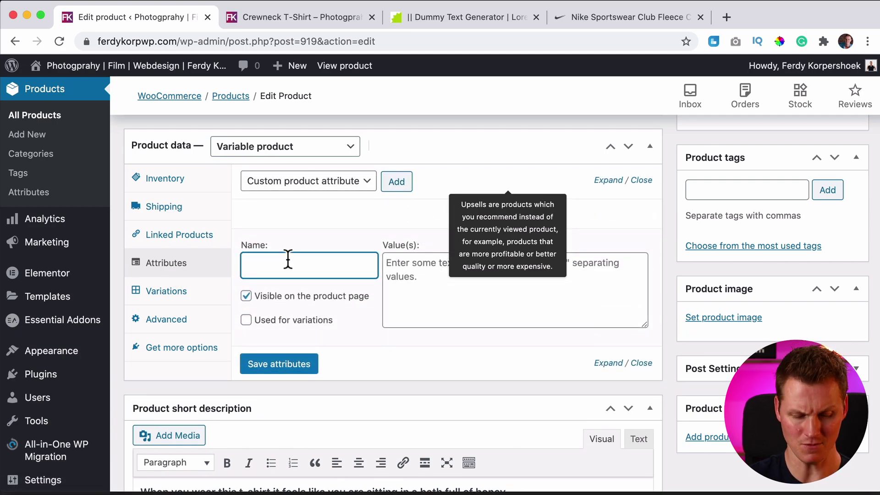
pyautogui.click(426, 271)
pyautogui.scroll(-3, 431, 266)
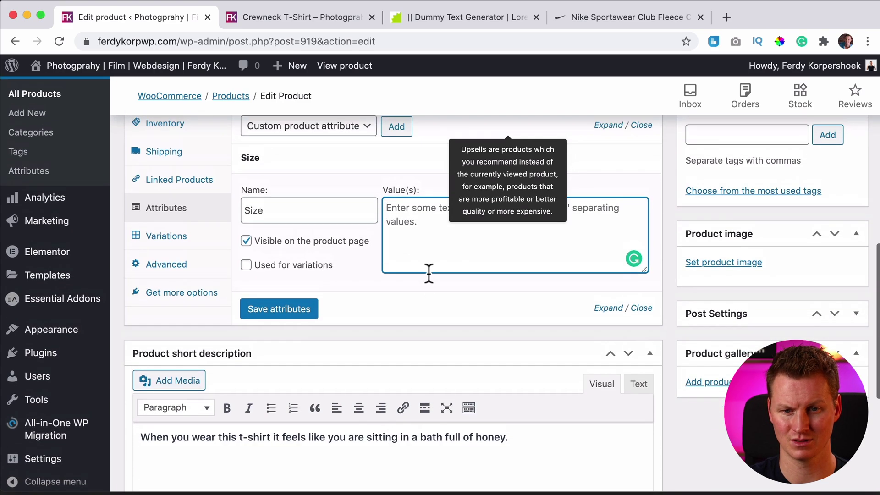
pyautogui.scroll(3, 508, 197)
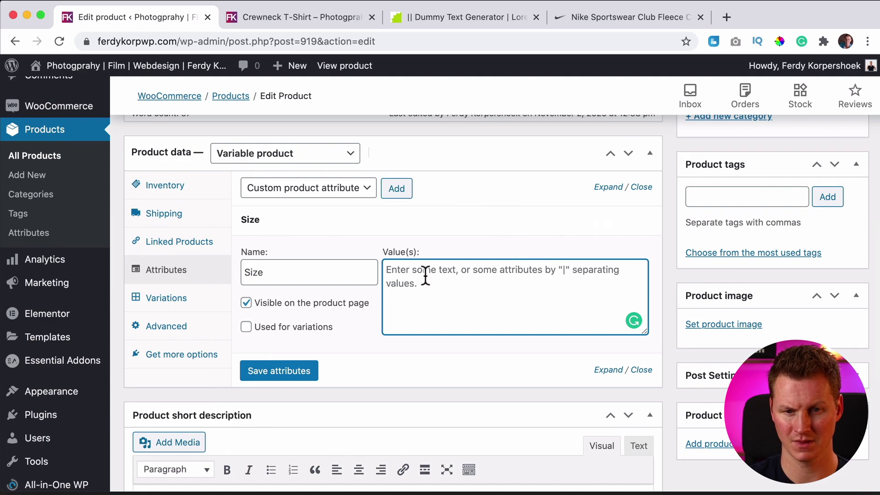
pyautogui.write('XS | S | M | L | XL | XXL | 3XL')
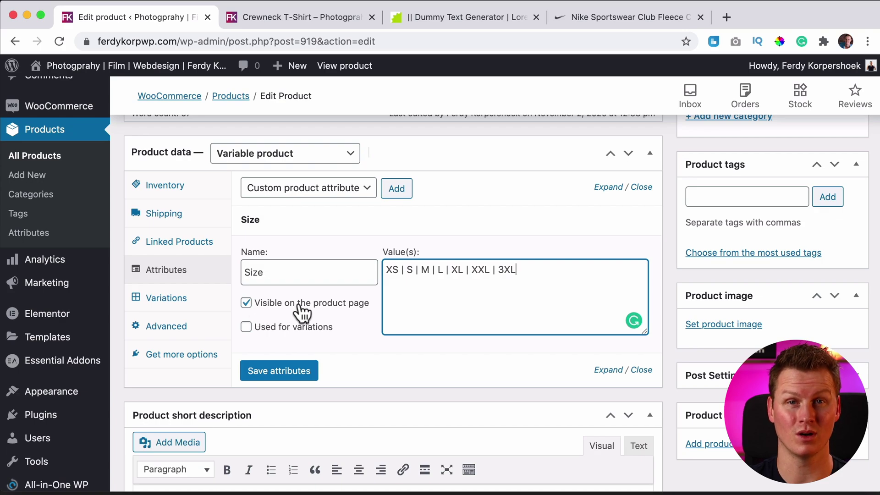
pyautogui.click(246, 326)
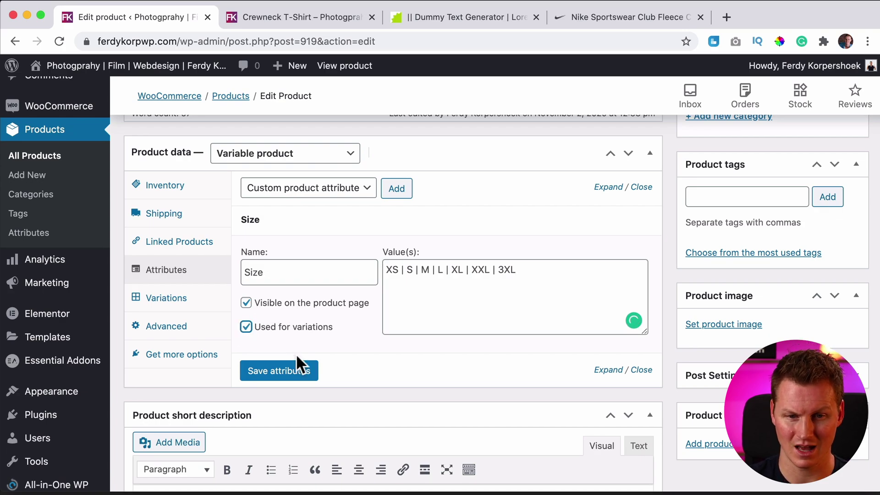
pyautogui.click(289, 372)
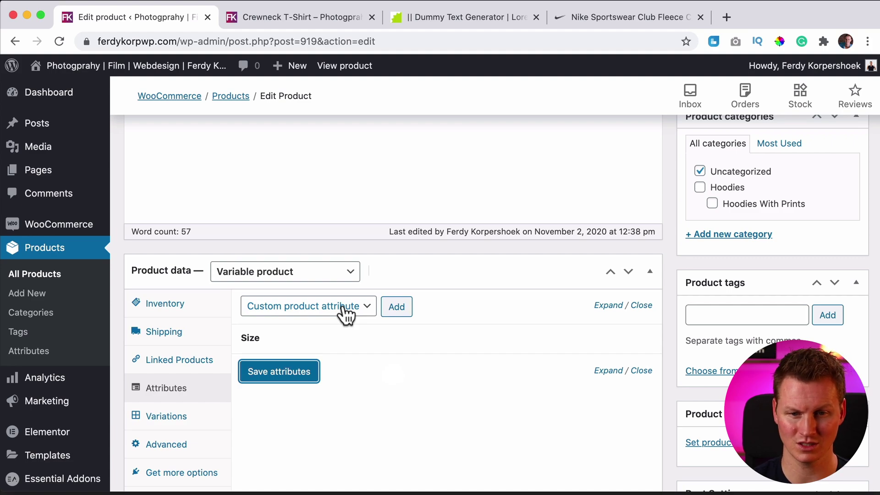
# - Add a custom Color attribute with White | Black, used for variations, and save the attributes
pyautogui.click(398, 309)
pyautogui.click(290, 421)
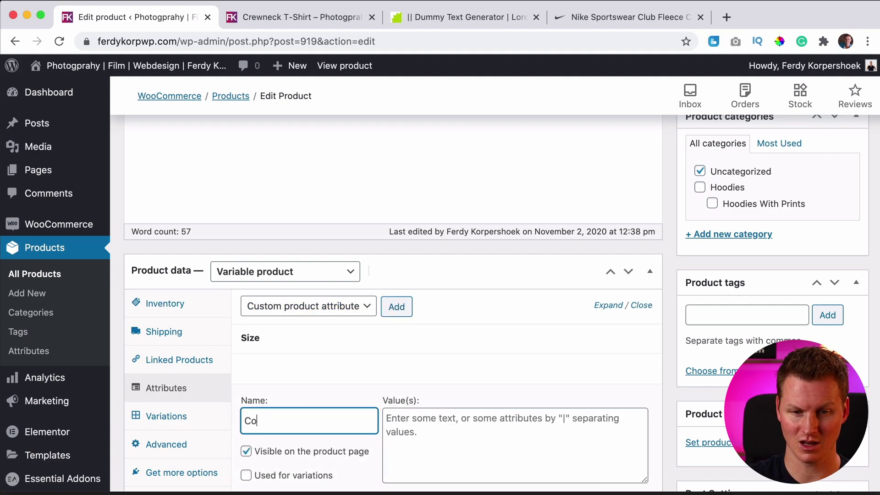
pyautogui.click(471, 422)
pyautogui.scroll(-4, 493, 362)
pyautogui.write('White | Black')
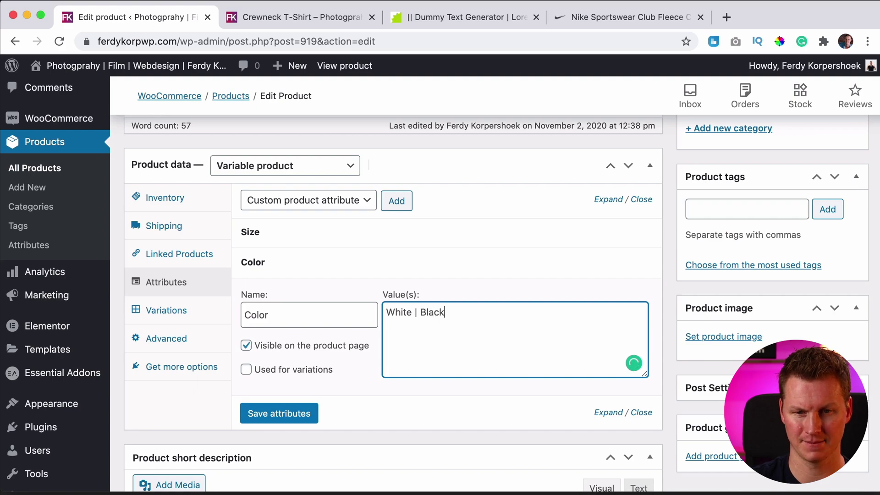
pyautogui.click(273, 370)
pyautogui.click(287, 415)
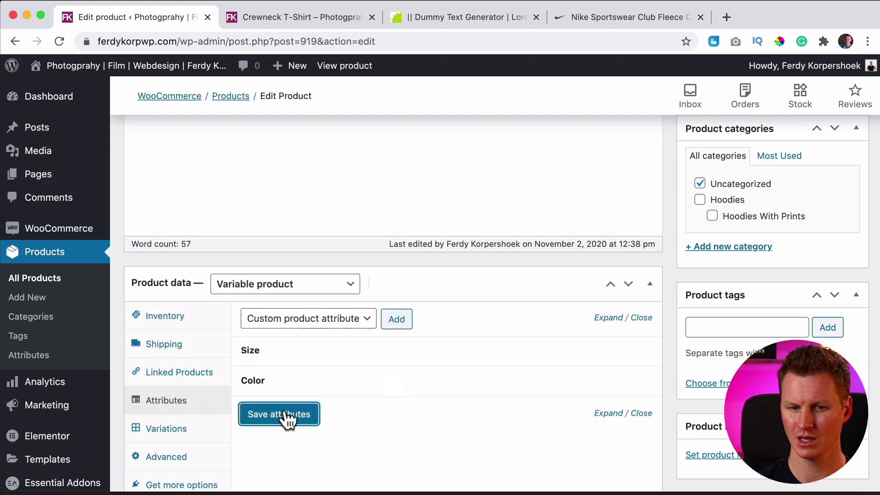
pyautogui.scroll(-3, 166, 428)
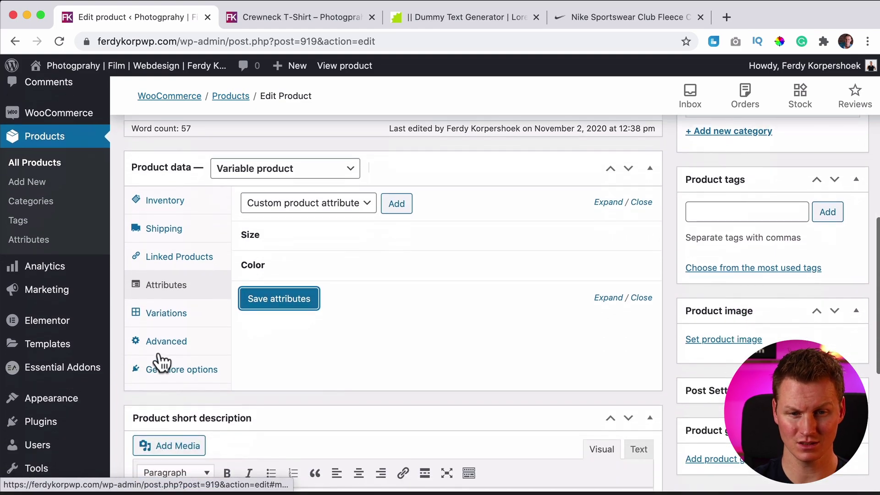
pyautogui.click(172, 315)
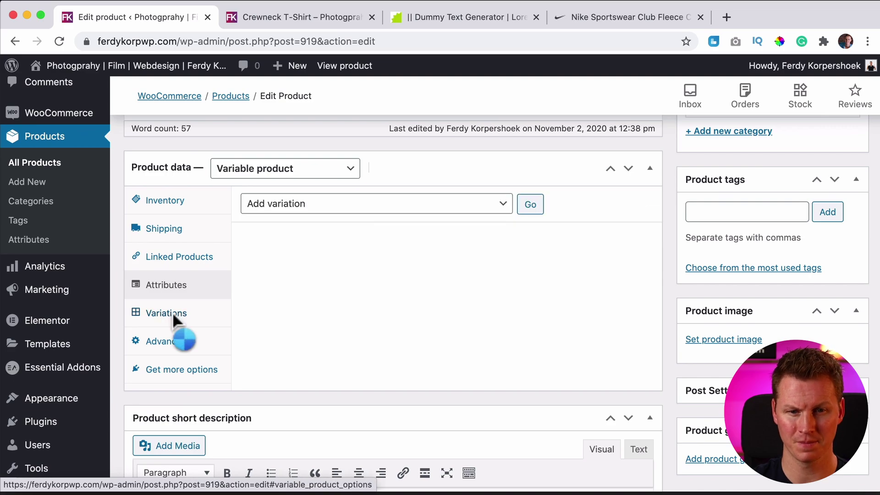
# - Create variations from all attributes, confirm, and dismiss the '14 variations added' notice
pyautogui.click(442, 206)
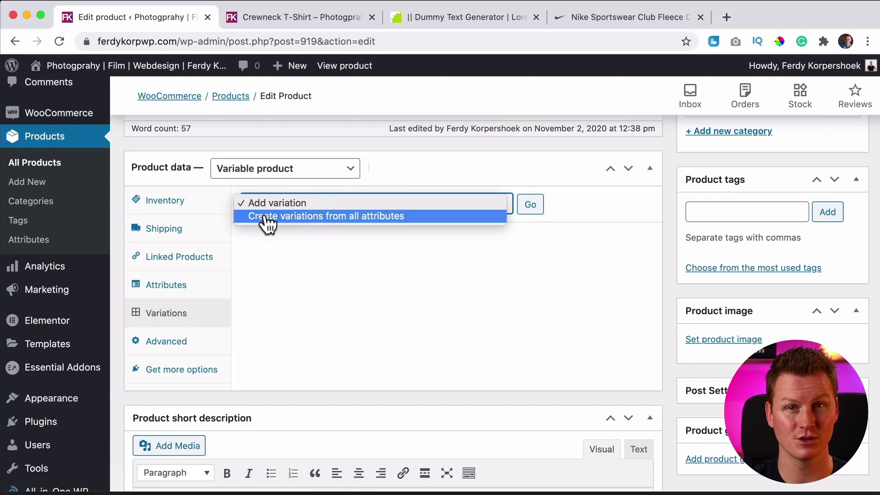
pyautogui.click(356, 223)
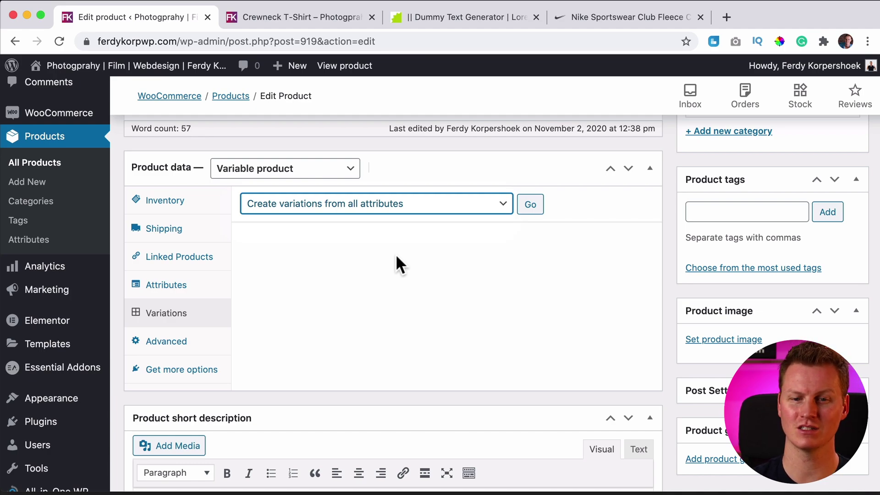
pyautogui.click(315, 211)
pyautogui.click(407, 204)
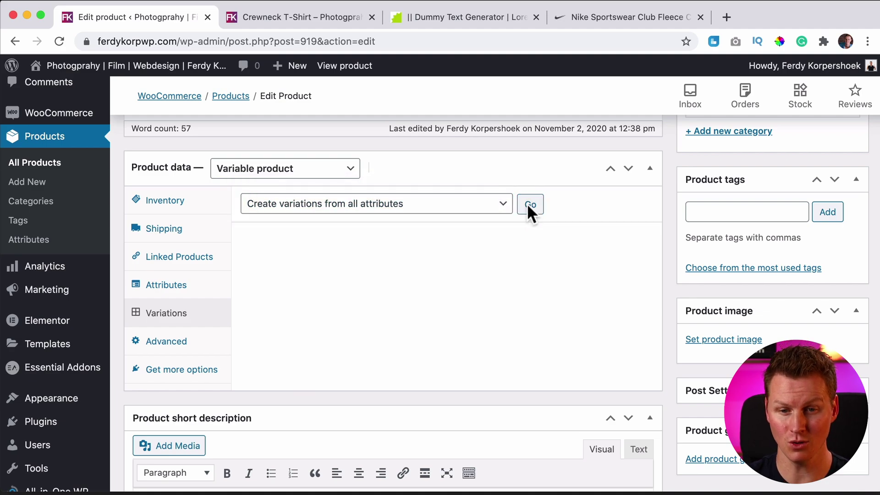
pyautogui.click(529, 205)
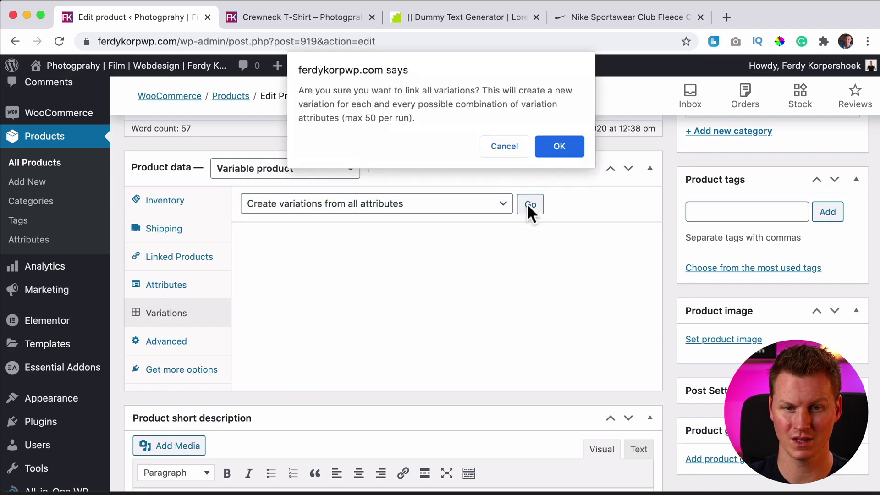
pyautogui.click(559, 147)
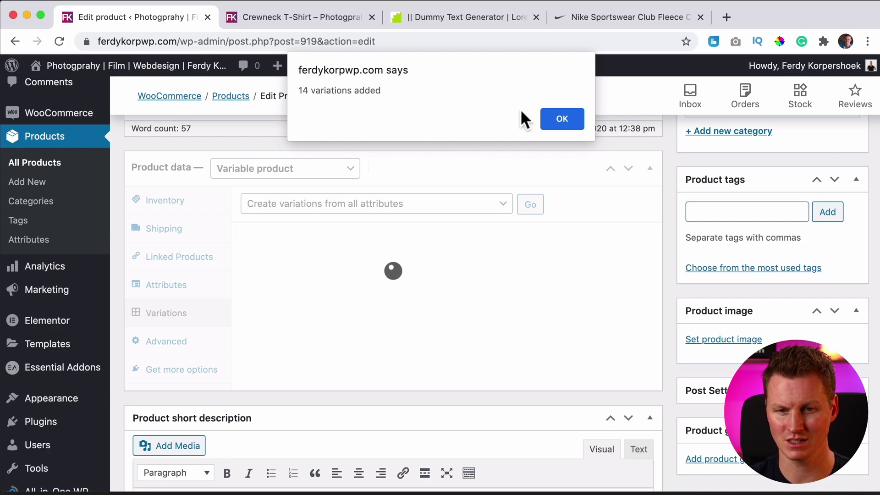
pyautogui.click(561, 119)
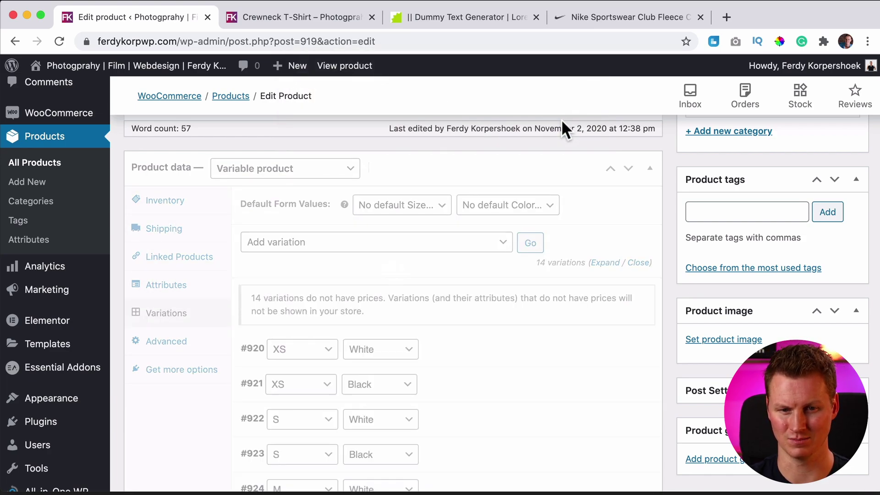
# - Expand variation #920 to inspect its details, then collapse it again
pyautogui.scroll(-3, 486, 247)
pyautogui.scroll(-1, 485, 257)
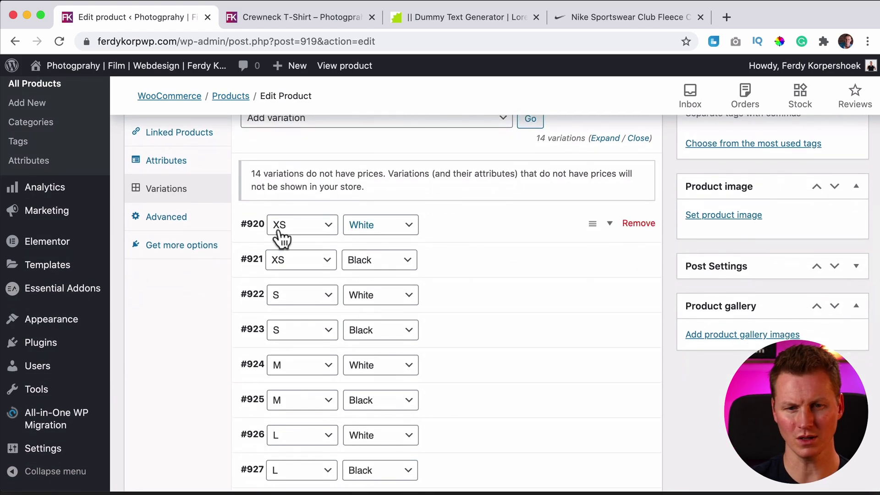
pyautogui.click(495, 227)
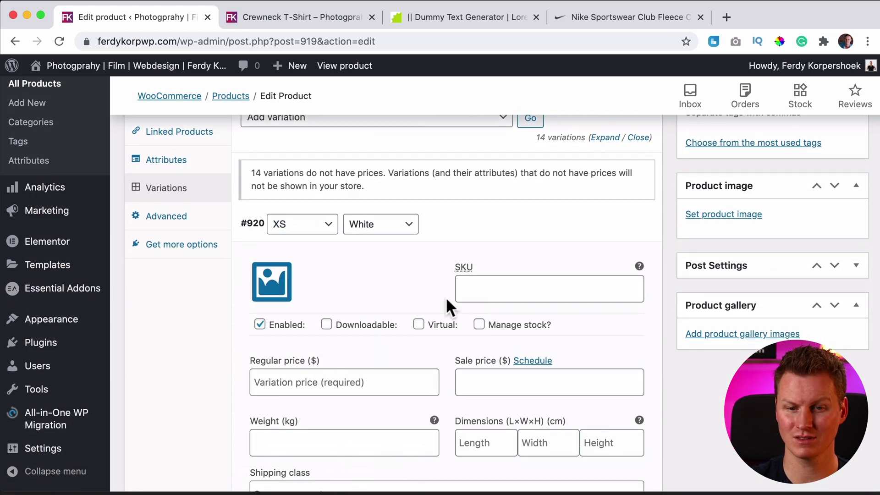
pyautogui.scroll(-4, 442, 284)
pyautogui.scroll(2, 437, 256)
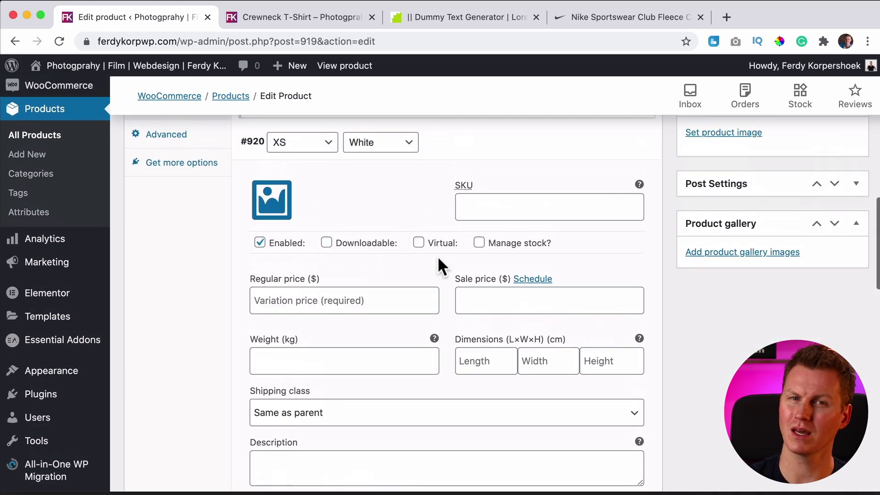
pyautogui.scroll(2, 437, 256)
pyautogui.scroll(1, 441, 245)
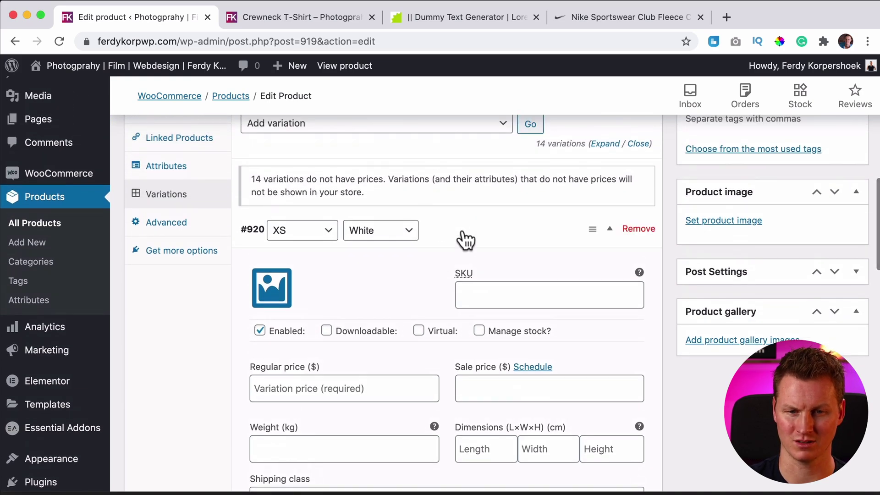
pyautogui.click(454, 229)
pyautogui.scroll(1, 412, 239)
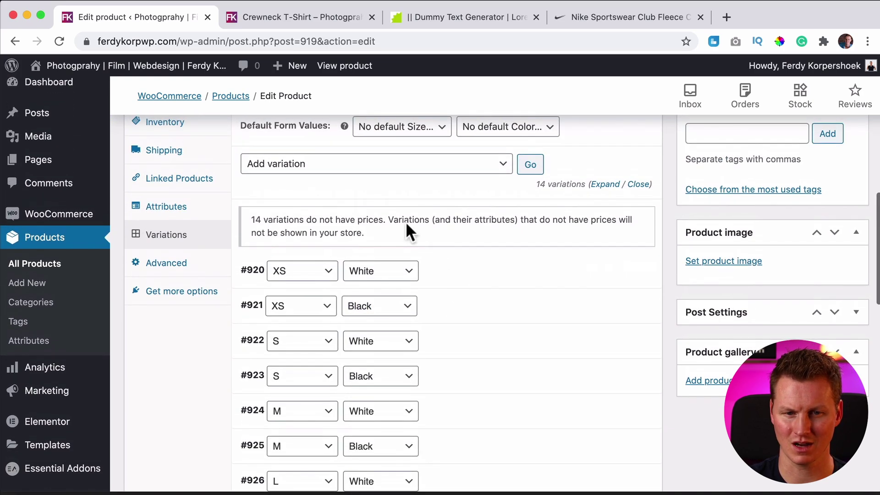
# - Apply the Toggle "Manage stock" bulk action to all variations
pyautogui.click(329, 169)
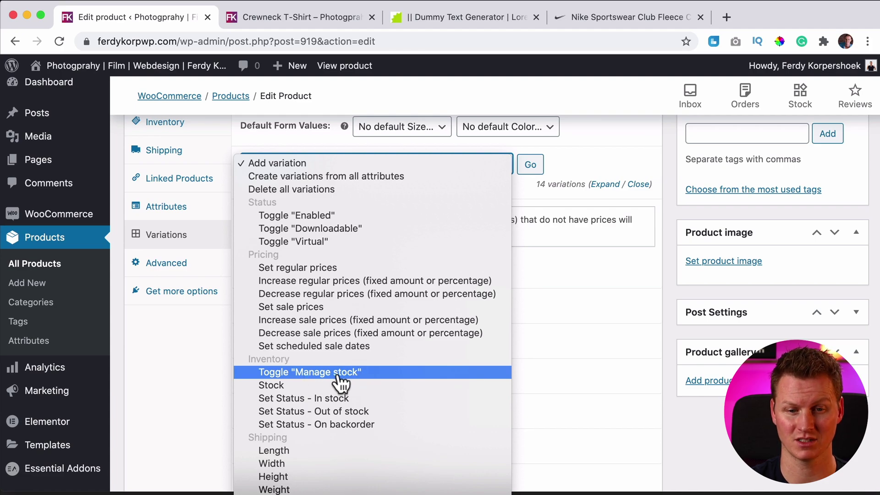
pyautogui.click(321, 379)
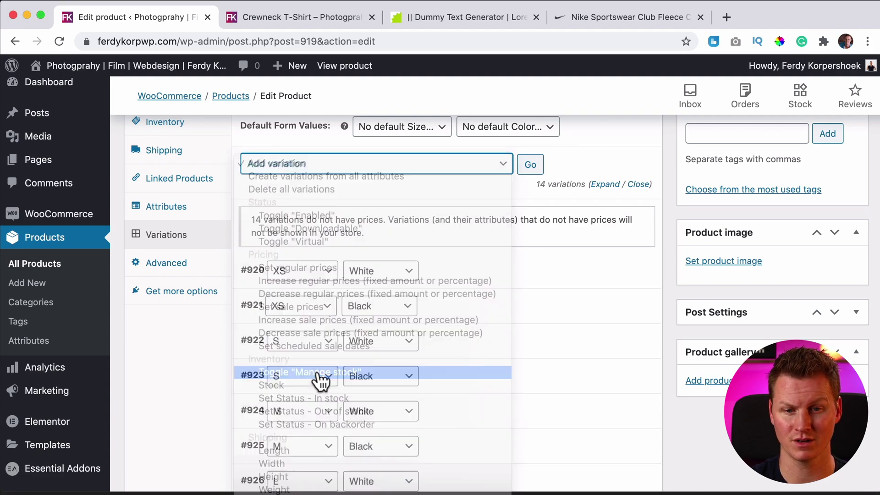
pyautogui.click(520, 168)
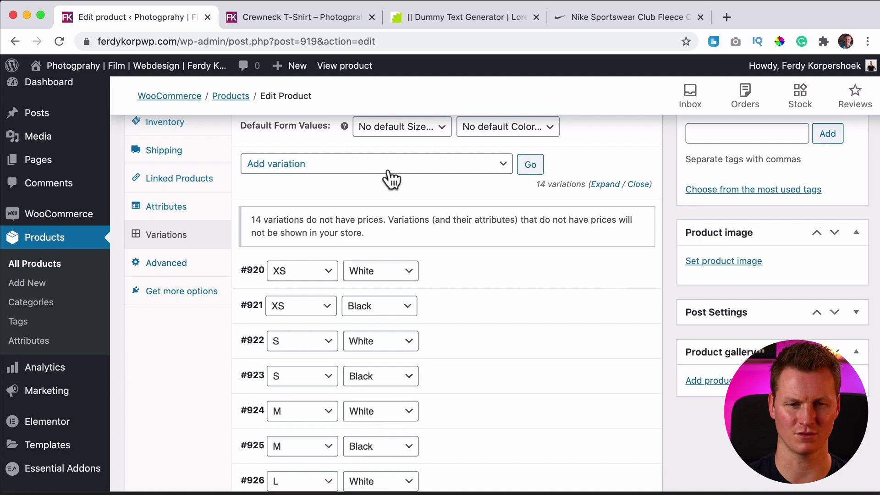
pyautogui.scroll(-8, 435, 246)
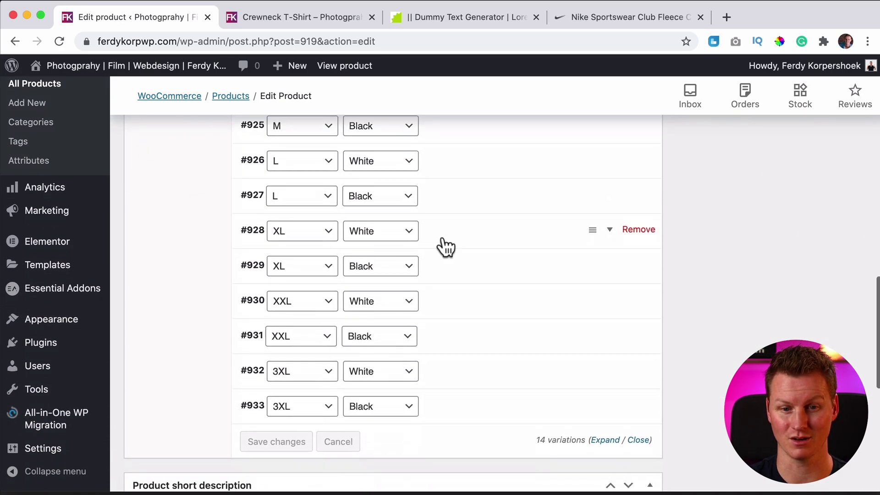
pyautogui.scroll(8, 445, 247)
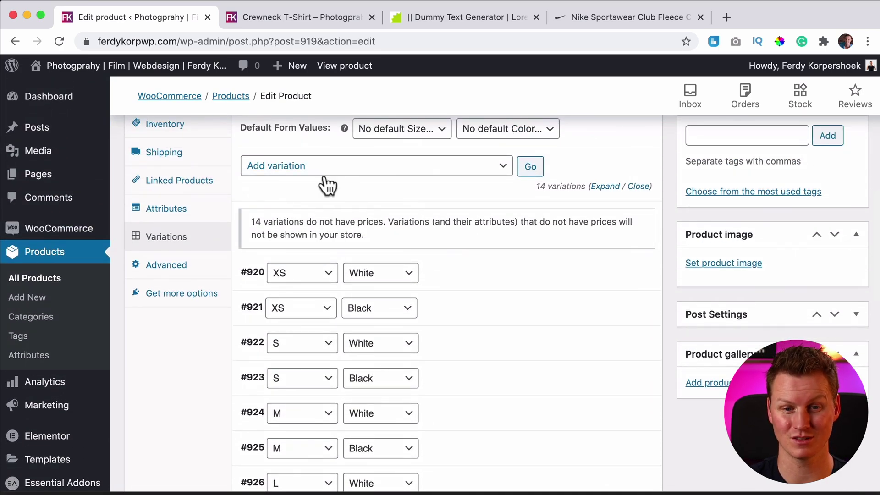
pyautogui.click(325, 176)
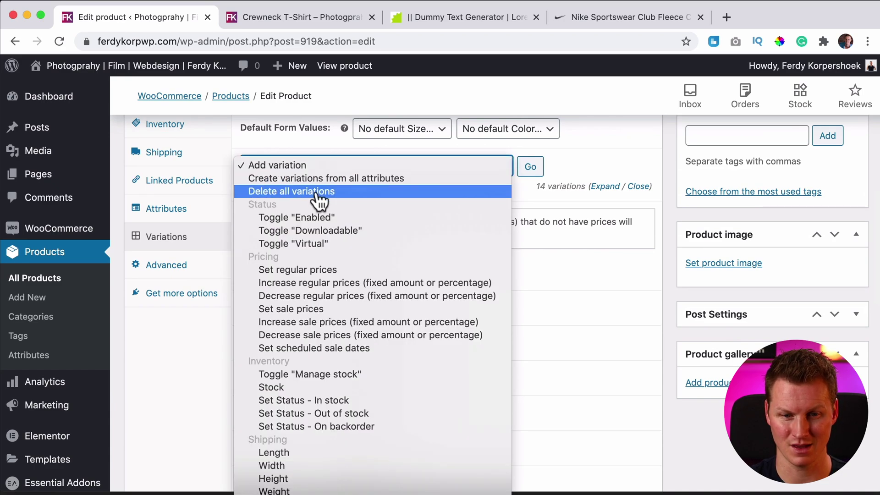
# - Bulk-set the stock quantity of all 14 variations to 10
pyautogui.click(285, 389)
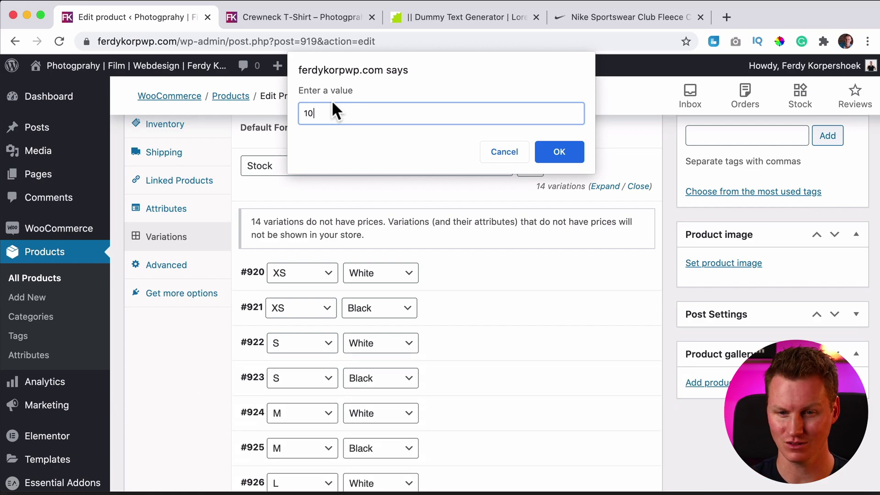
pyautogui.click(559, 152)
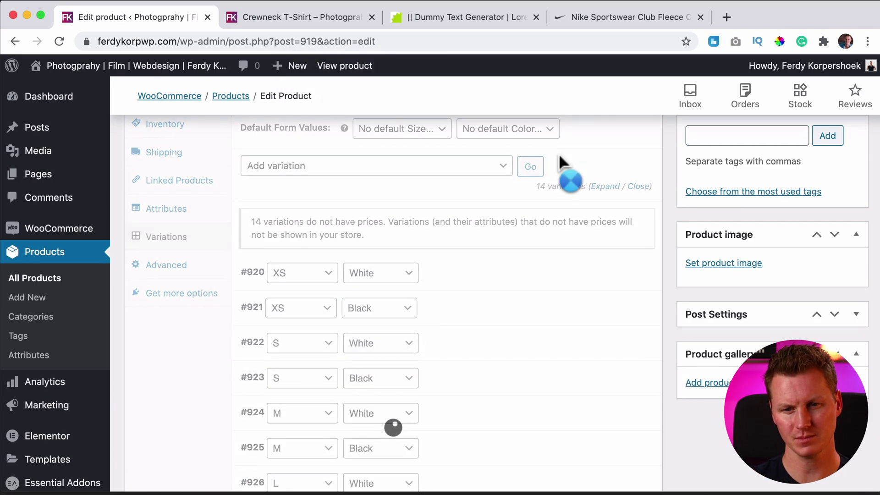
# - Expand all variations and scroll through their details
pyautogui.click(605, 186)
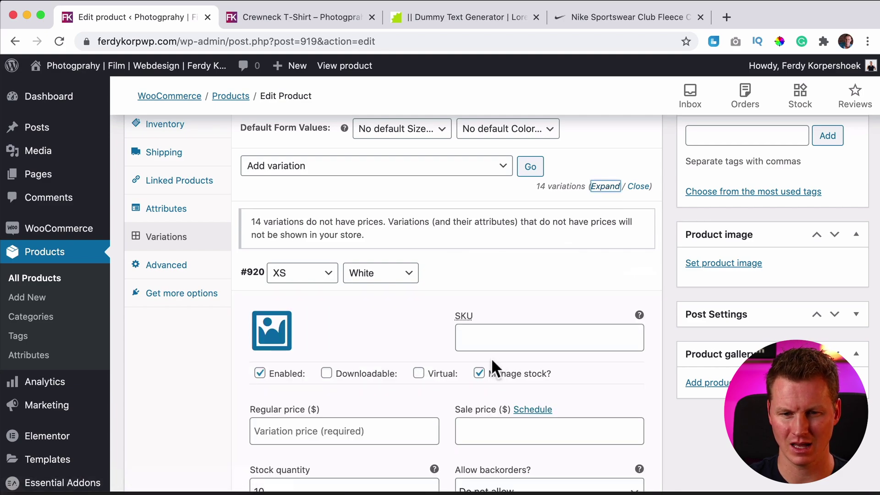
pyautogui.moveTo(477, 368)
pyautogui.scroll(-6, 477, 368)
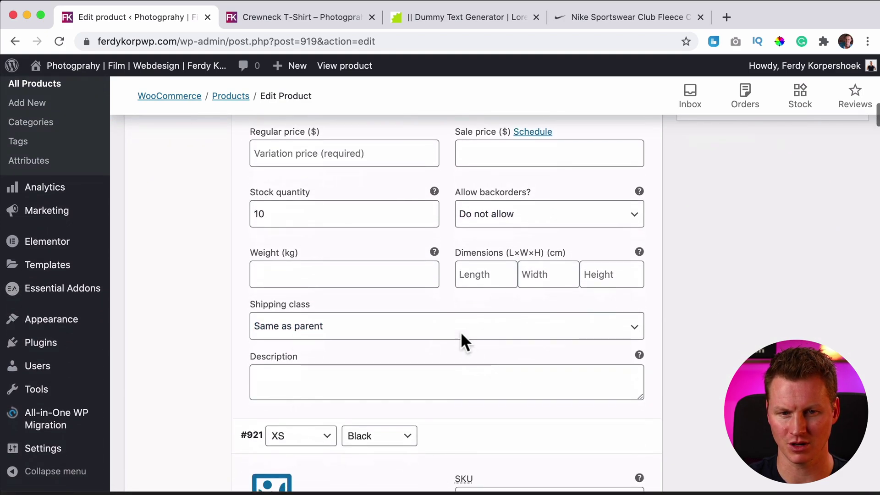
pyautogui.scroll(-7, 310, 222)
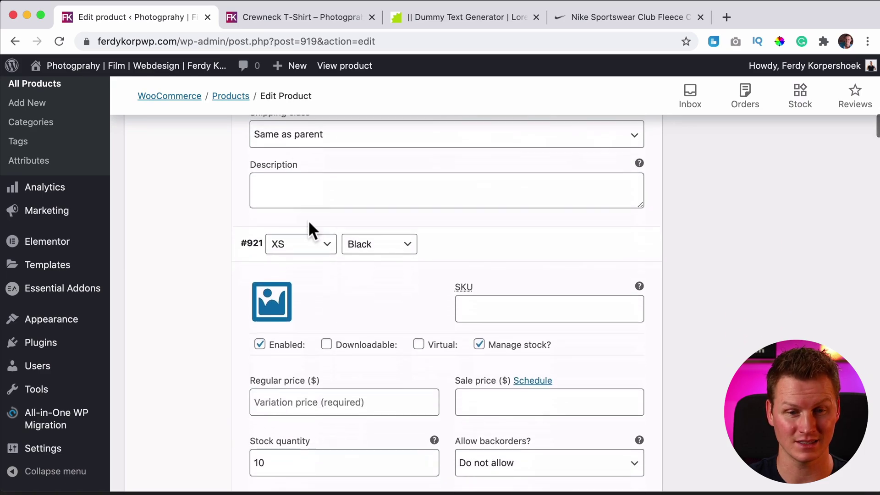
pyautogui.scroll(-12, 308, 311)
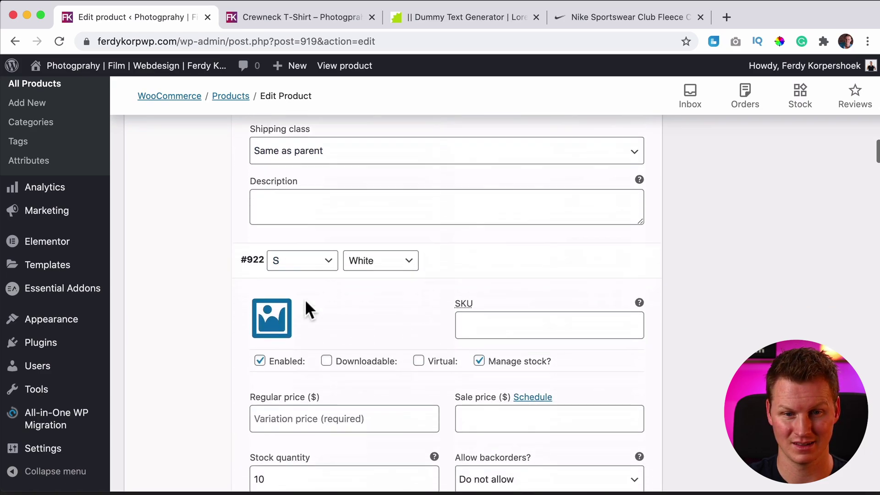
pyautogui.scroll(20, 291, 326)
pyautogui.scroll(10, 294, 323)
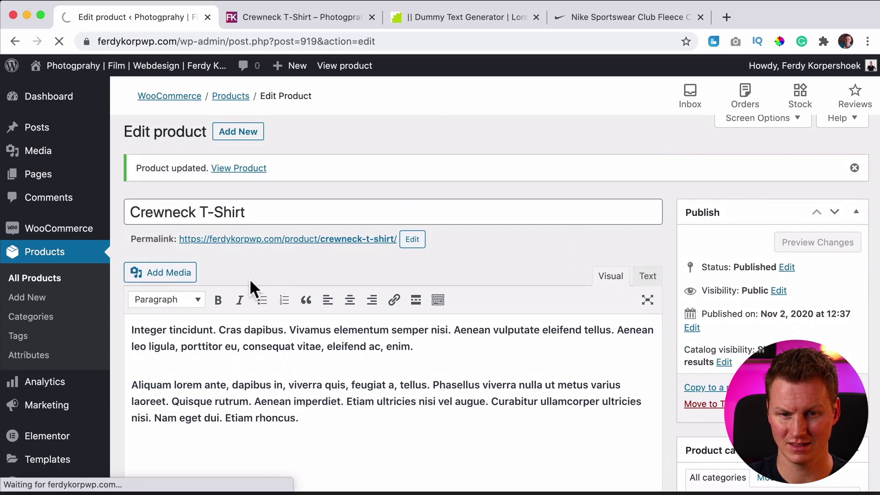
pyautogui.scroll(-5, 323, 233)
pyautogui.scroll(-10, 324, 234)
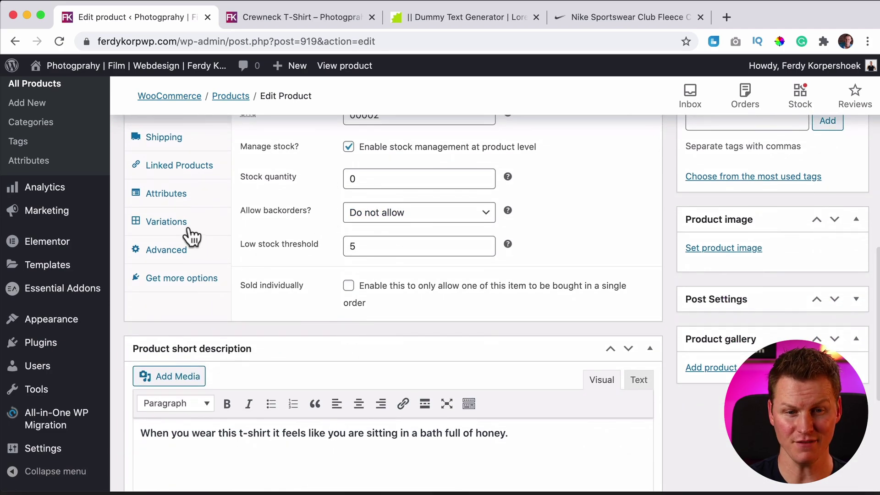
# - Expand variation #920 (XS, White), check the Inventory tab, and return to Variations
pyautogui.click(171, 229)
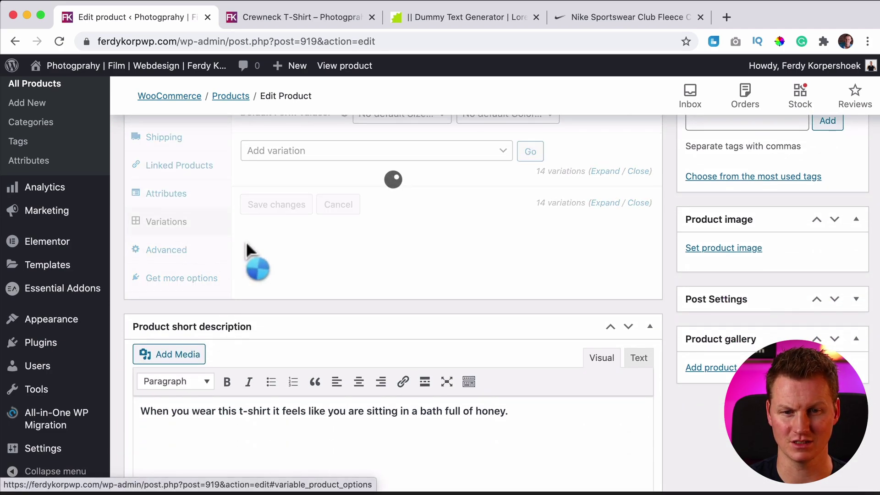
pyautogui.scroll(-3, 389, 268)
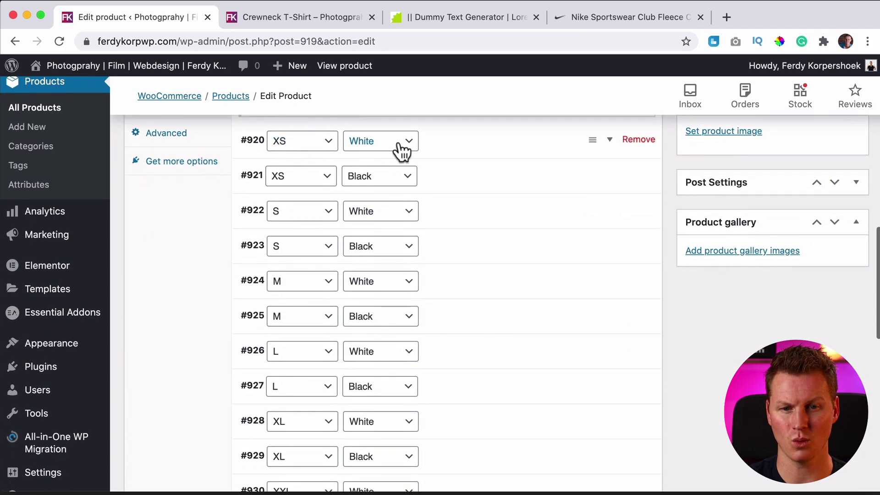
pyautogui.click(482, 154)
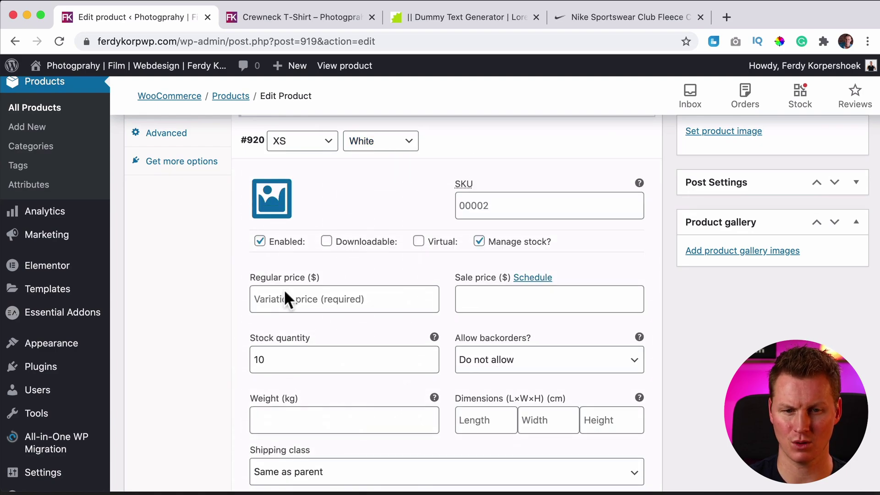
pyautogui.scroll(5, 239, 307)
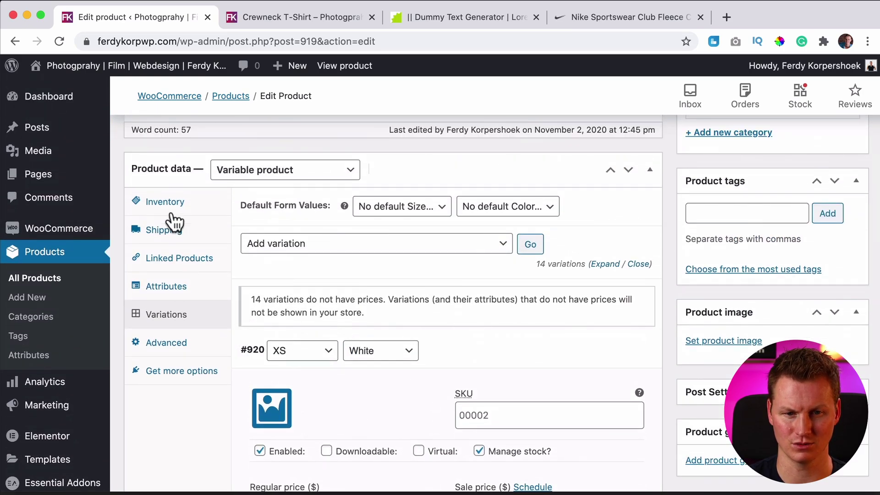
pyautogui.click(170, 205)
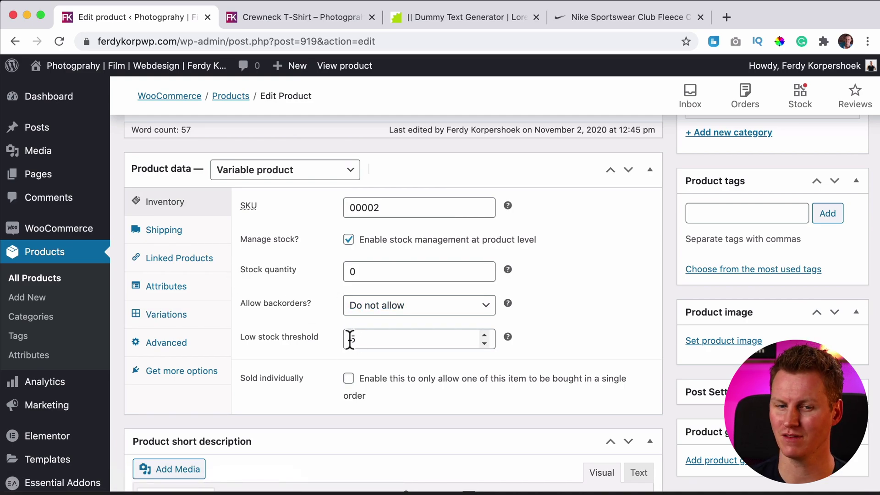
pyautogui.click(172, 322)
pyautogui.scroll(-5, 465, 303)
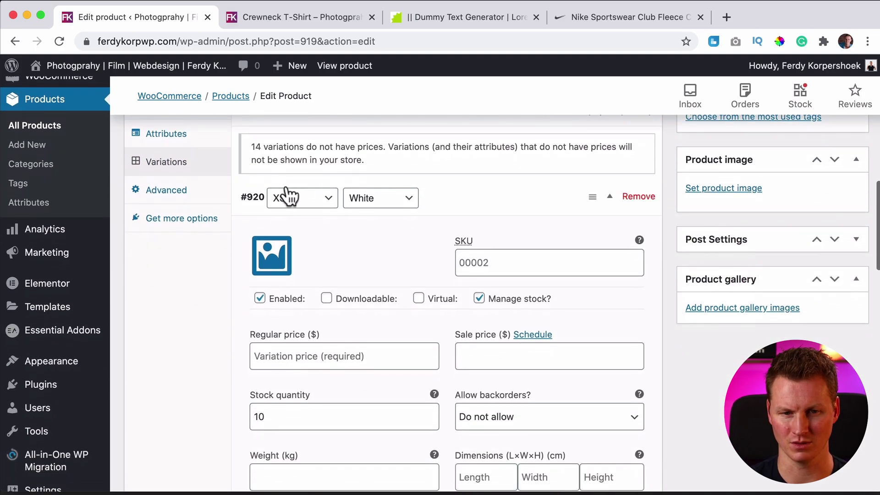
pyautogui.scroll(-3, 443, 224)
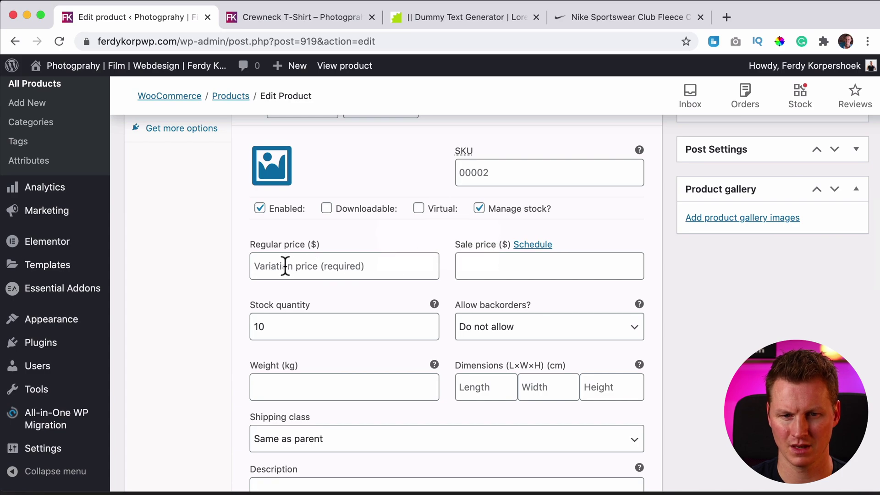
pyautogui.scroll(8, 352, 262)
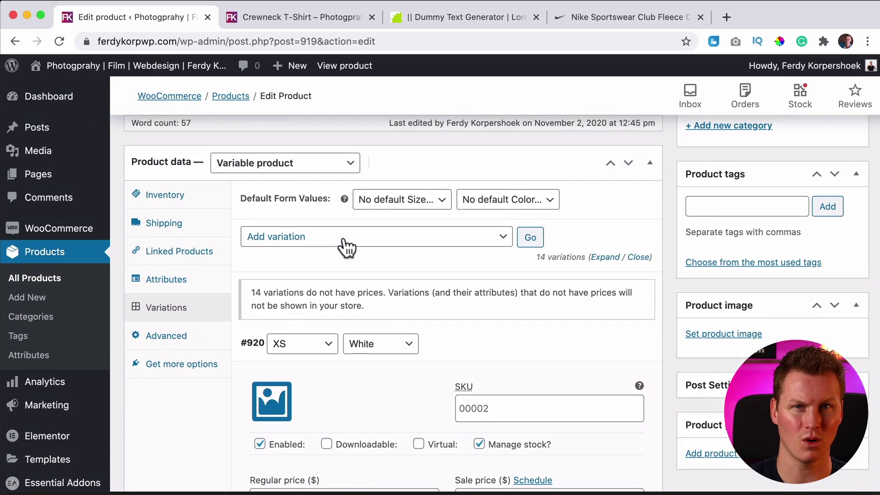
# - Bulk-set the regular price of all 14 variations to 19.95
pyautogui.click(300, 238)
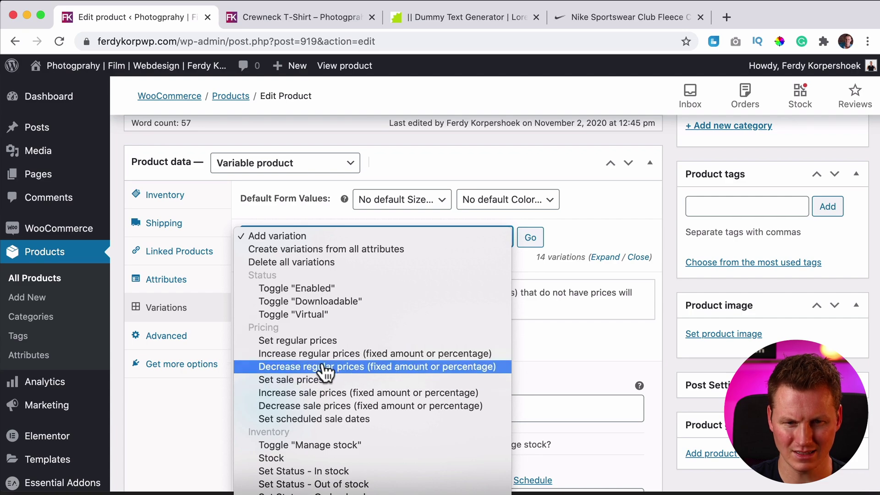
pyautogui.scroll(-1, 323, 372)
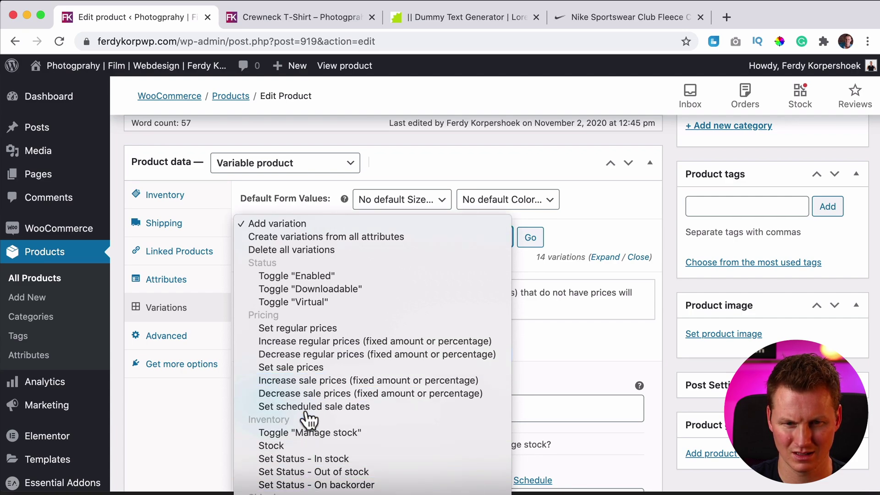
pyautogui.click(297, 328)
pyautogui.click(529, 239)
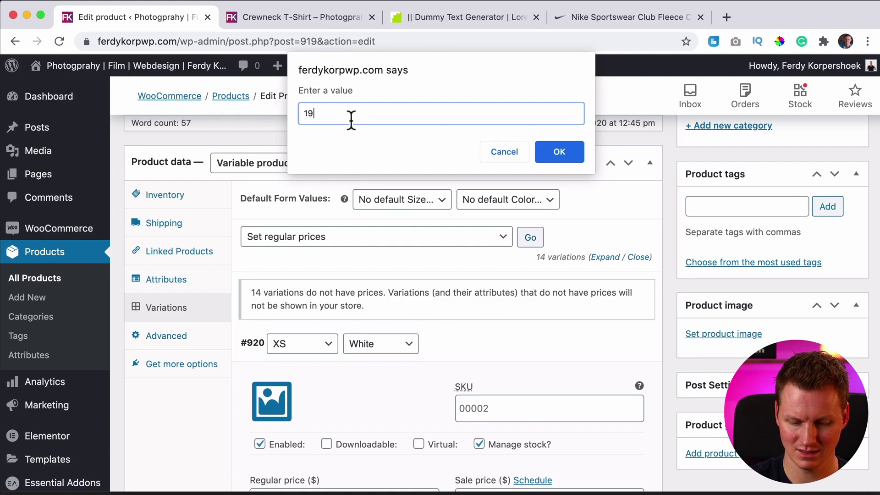
pyautogui.click(558, 152)
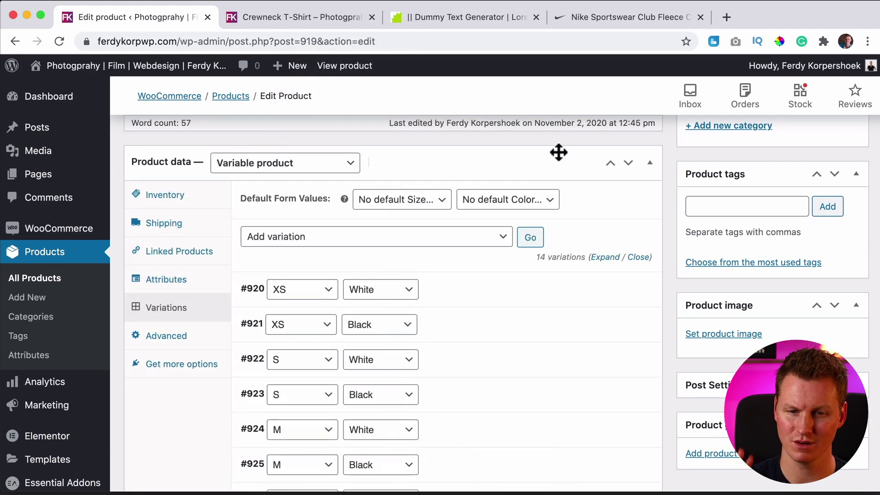
# - Expand variation #925 to check its price, then collapse it
pyautogui.scroll(-5, 448, 455)
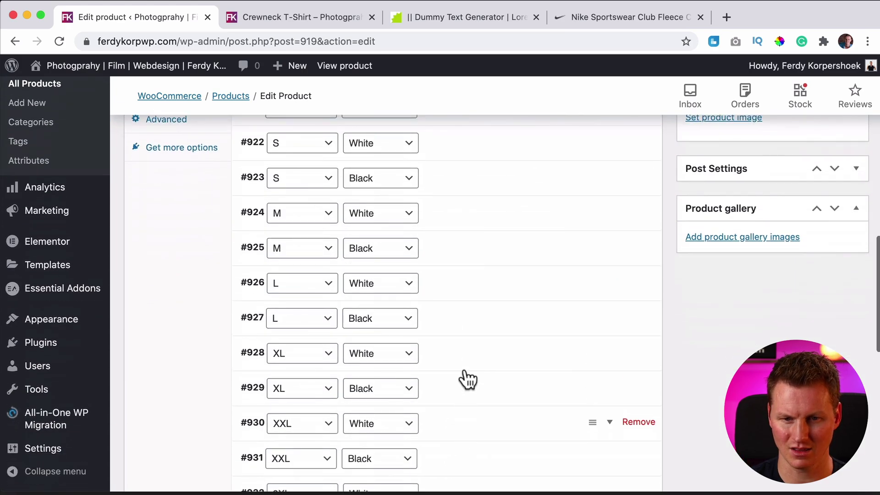
pyautogui.click(475, 266)
pyautogui.scroll(-3, 435, 298)
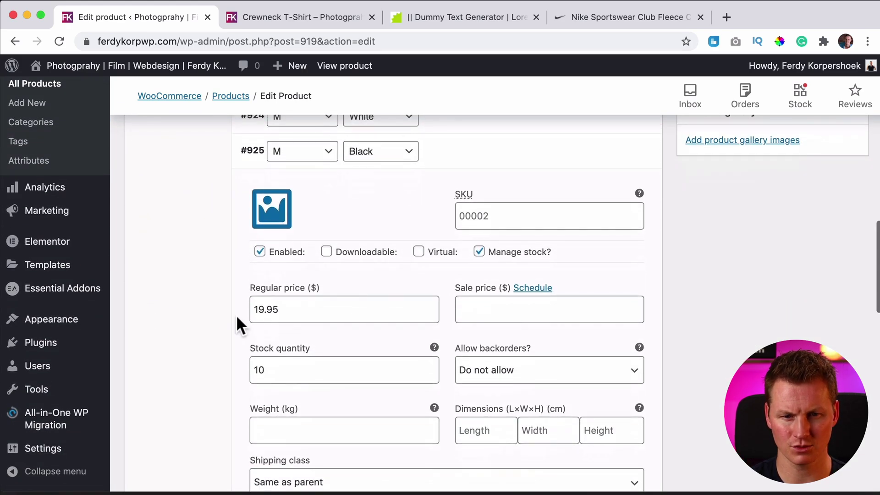
pyautogui.scroll(3, 419, 291)
pyautogui.click(475, 270)
pyautogui.scroll(2, 471, 301)
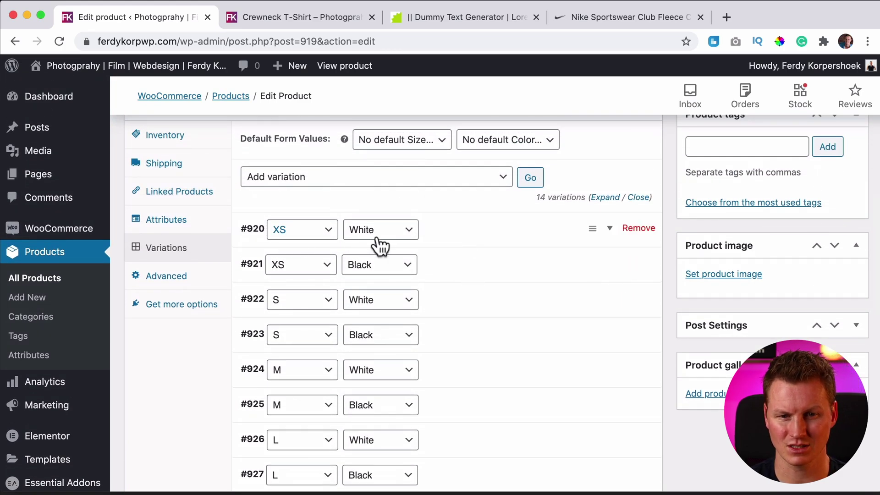
# - Give variation #920 a 17.95 sale price and begin entering #921's sale price
pyautogui.click(463, 239)
pyautogui.scroll(-2, 476, 330)
pyautogui.scroll(-1, 477, 342)
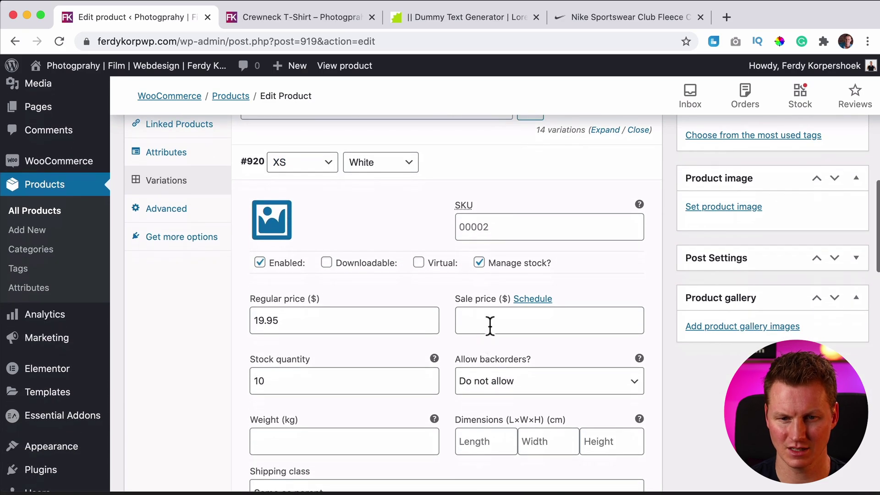
pyautogui.click(489, 323)
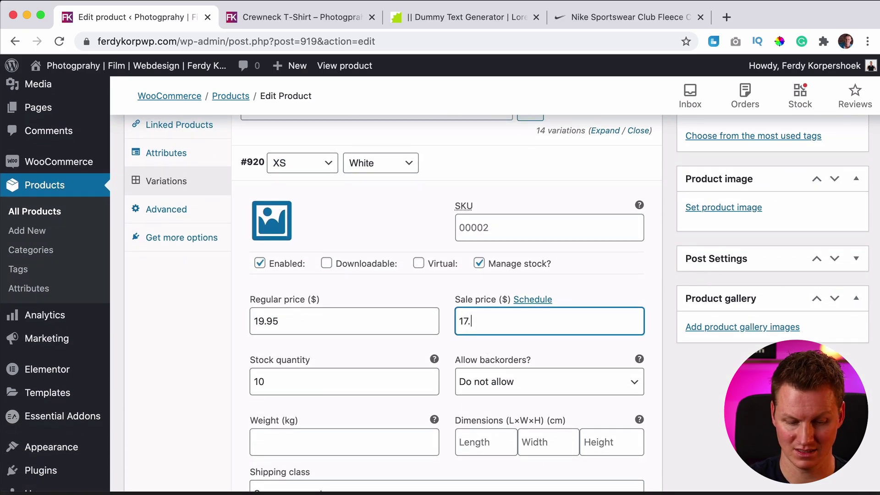
pyautogui.scroll(-9, 485, 327)
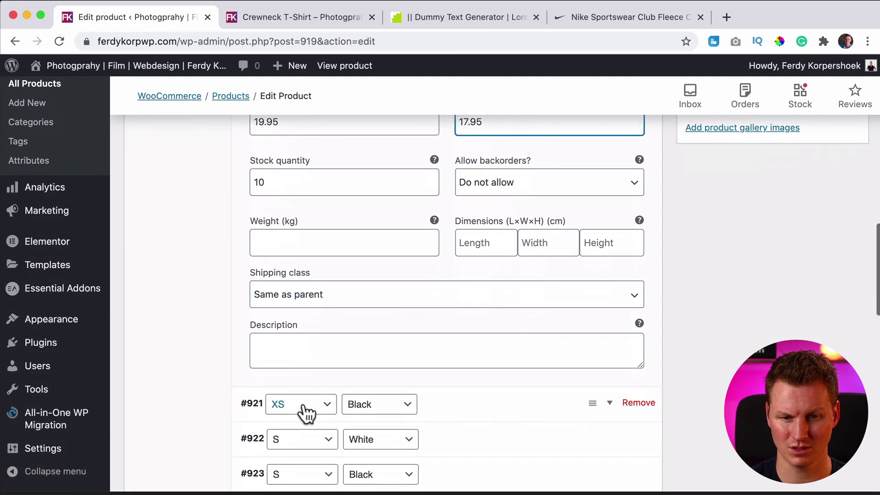
pyautogui.scroll(-14, 522, 412)
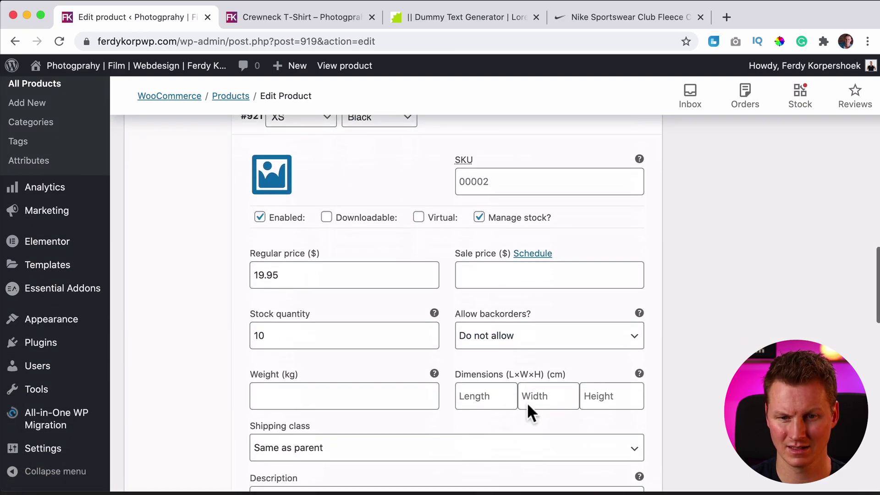
pyautogui.click(510, 248)
pyautogui.write('17.95')
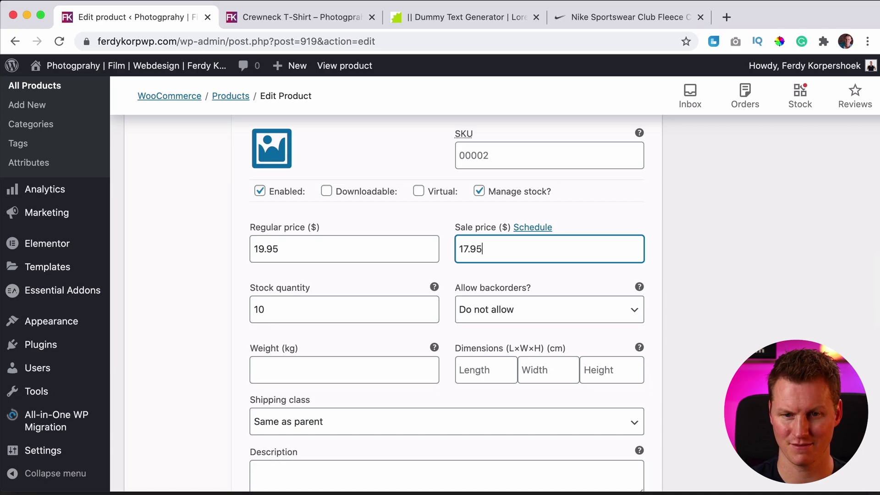
pyautogui.scroll(20, 747, 251)
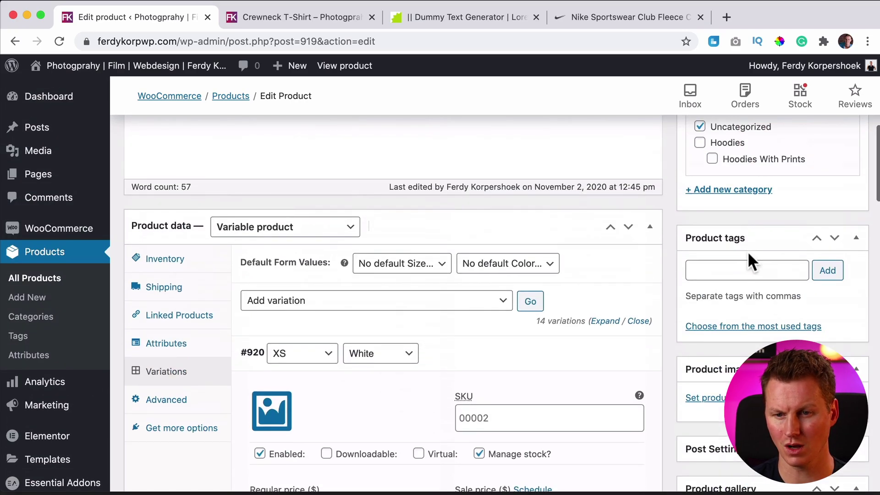
# - Save the product and select size M on its store page
pyautogui.click(823, 334)
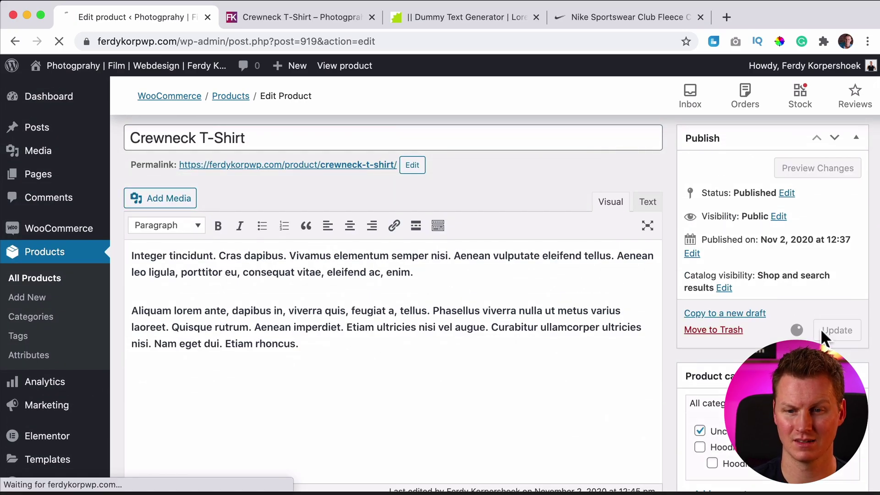
pyautogui.click(296, 17)
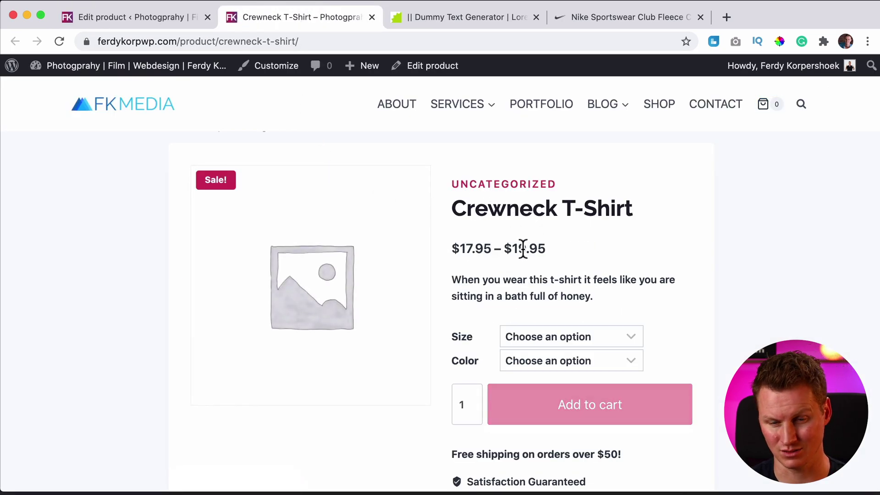
pyautogui.scroll(-3, 585, 247)
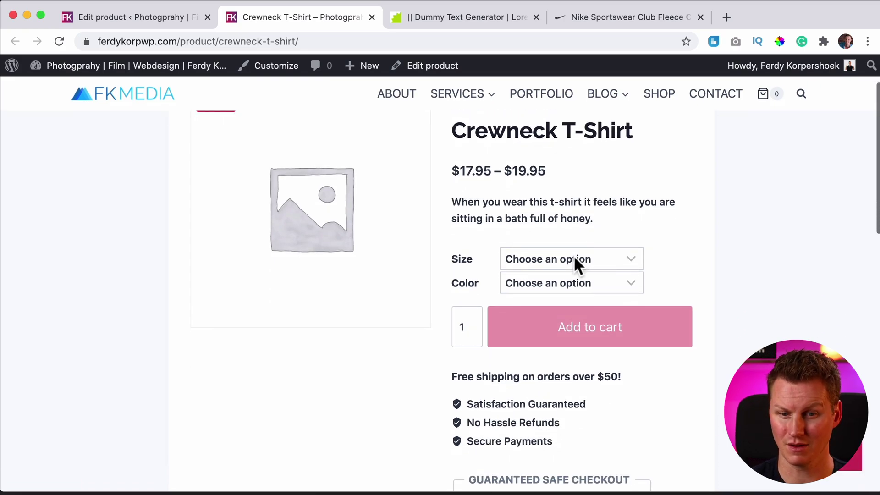
pyautogui.click(573, 258)
pyautogui.click(532, 301)
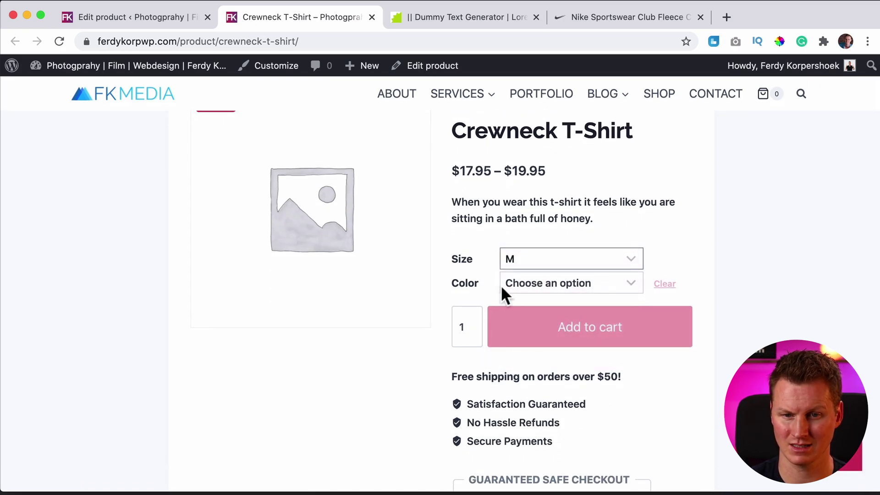
# - Choose colour White and size XS to confirm the $17.95 sale price
pyautogui.click(509, 285)
pyautogui.click(538, 297)
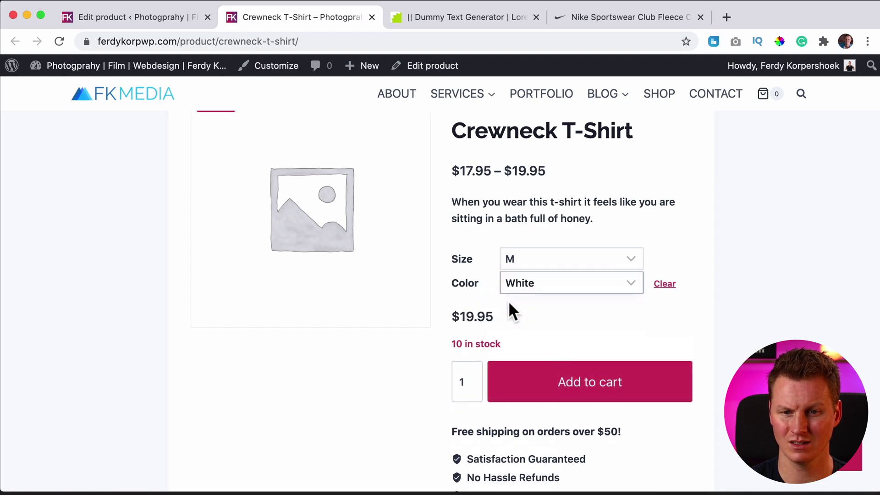
pyautogui.click(554, 262)
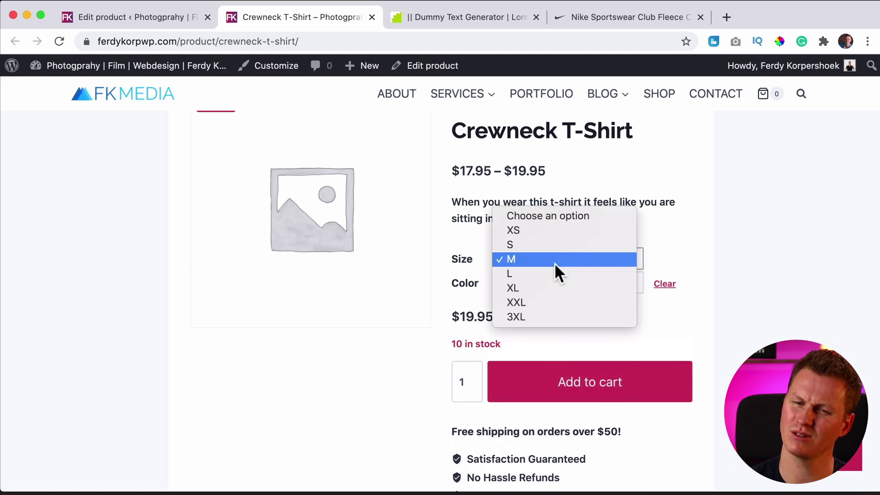
pyautogui.click(521, 229)
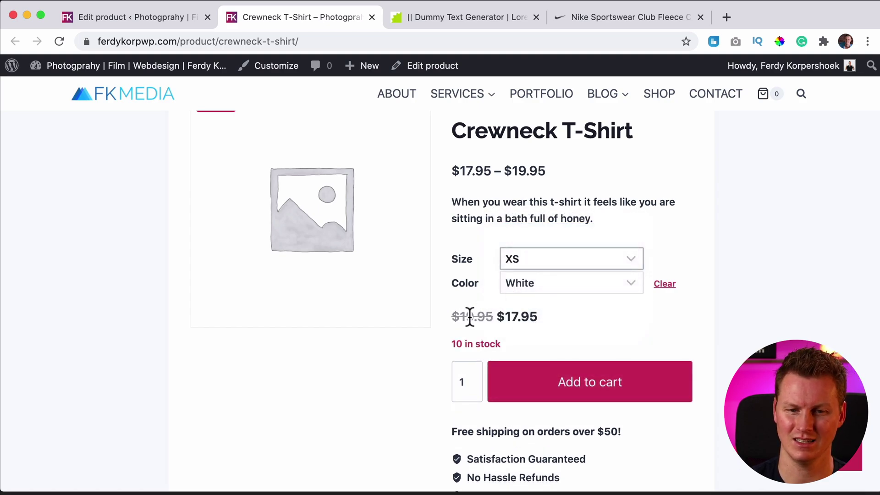
pyautogui.moveTo(504, 317); pyautogui.dragTo(529, 318)
# - Back in the product editor, open the Product data Variations panel
pyautogui.click(138, 17)
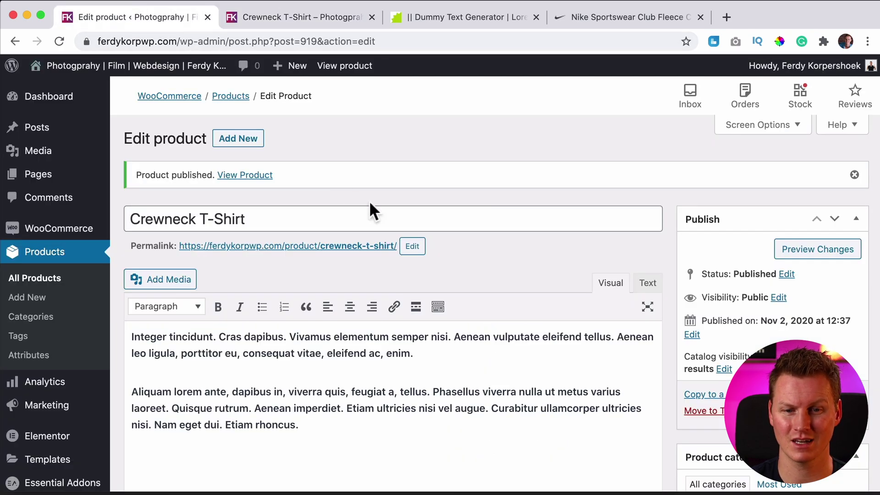
pyautogui.scroll(-10, 383, 215)
pyautogui.click(166, 235)
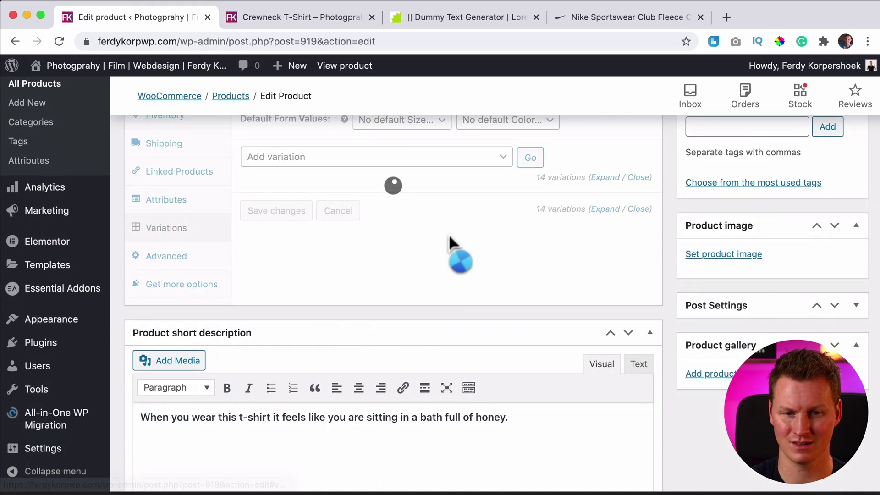
pyautogui.scroll(-5, 467, 234)
pyautogui.scroll(-2, 462, 217)
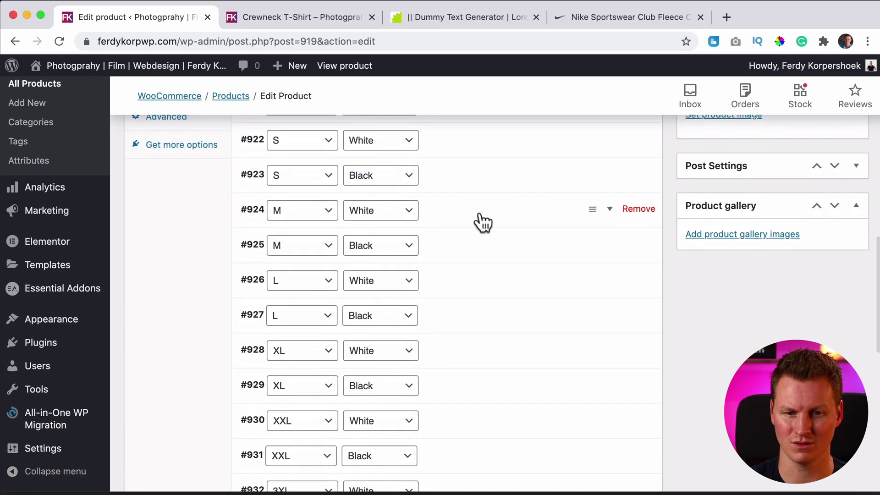
# - Review variation #924 (M, White): regular price 19.95, no sale price, stock 10
pyautogui.click(479, 215)
pyautogui.scroll(-5, 467, 228)
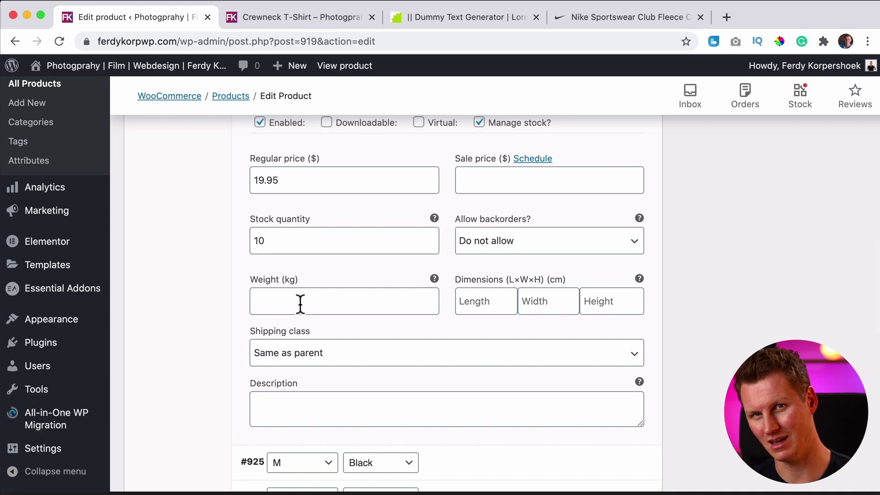
pyautogui.scroll(-3, 386, 320)
pyautogui.scroll(6, 456, 308)
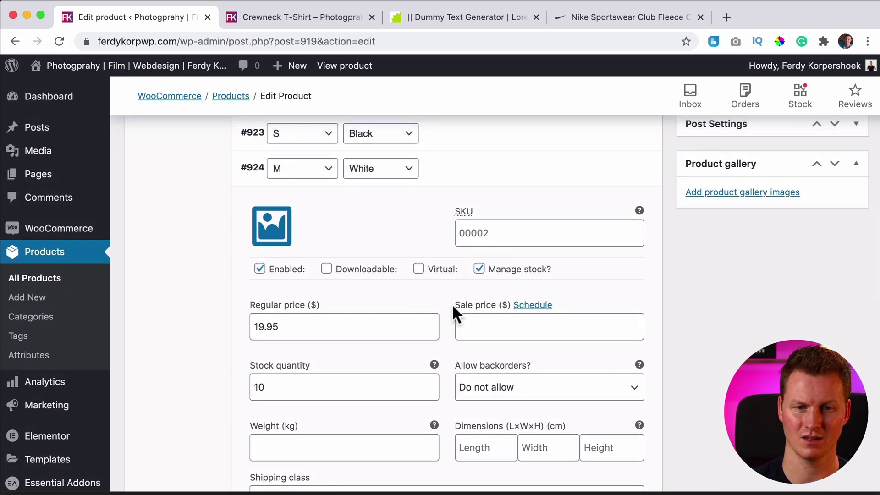
pyautogui.scroll(2, 439, 269)
pyautogui.click(439, 246)
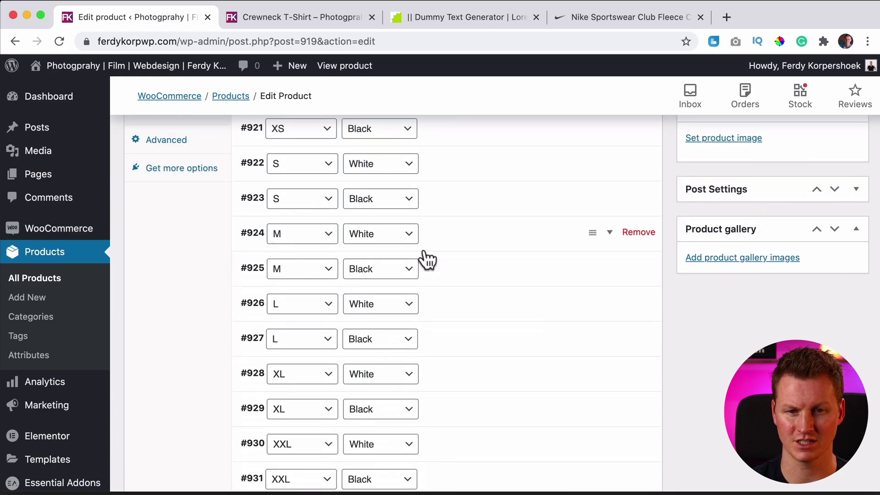
pyautogui.scroll(6, 431, 257)
pyautogui.scroll(-3, 432, 275)
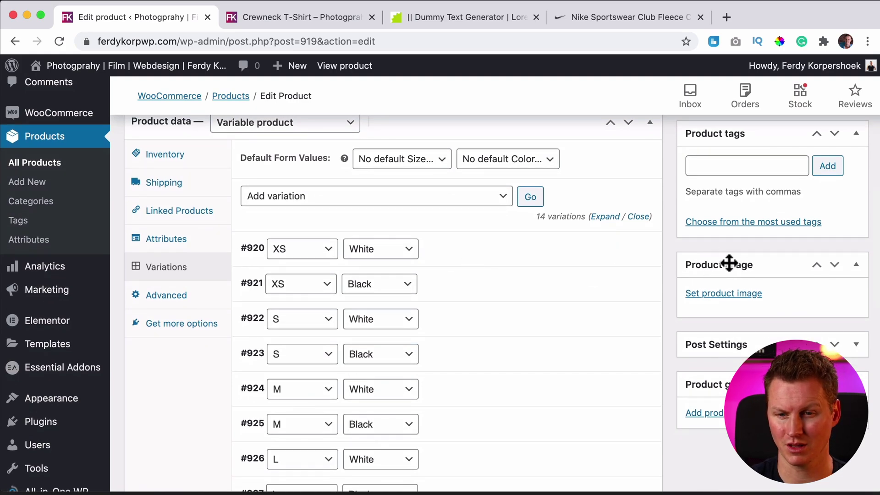
# - Upload T-Shirt-White-Front.jpg and make it the main product image
pyautogui.click(723, 296)
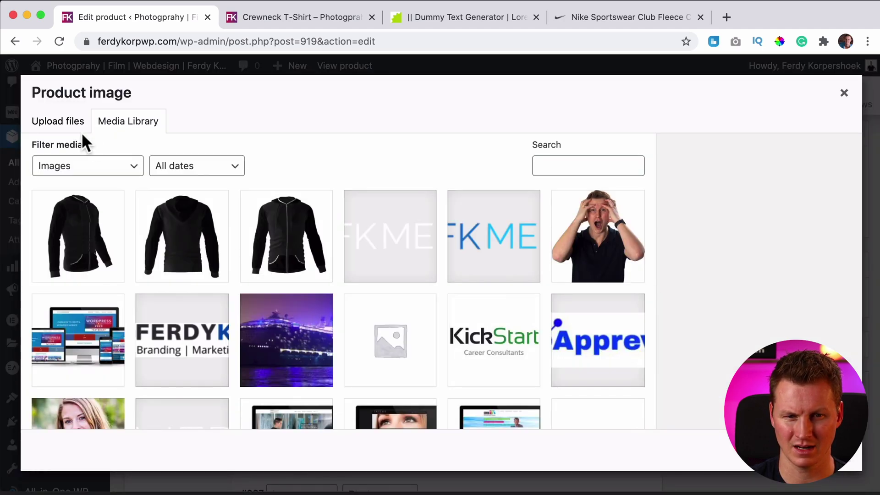
pyautogui.click(61, 128)
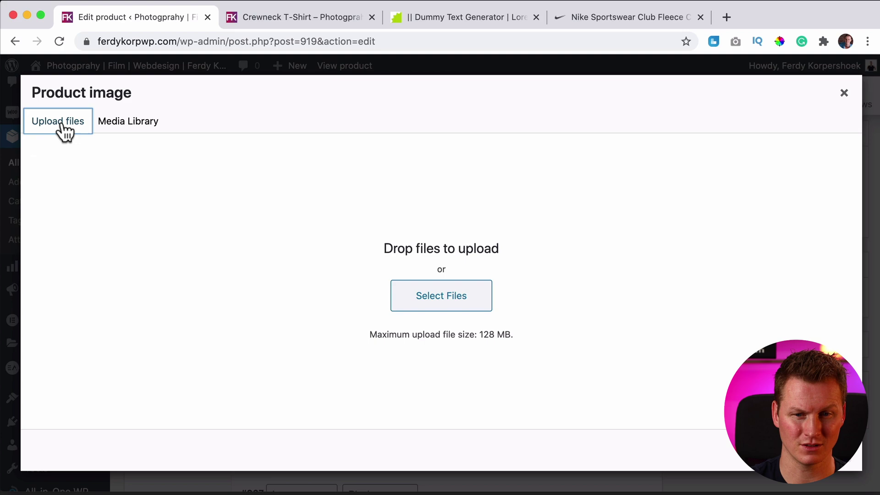
pyautogui.click(433, 300)
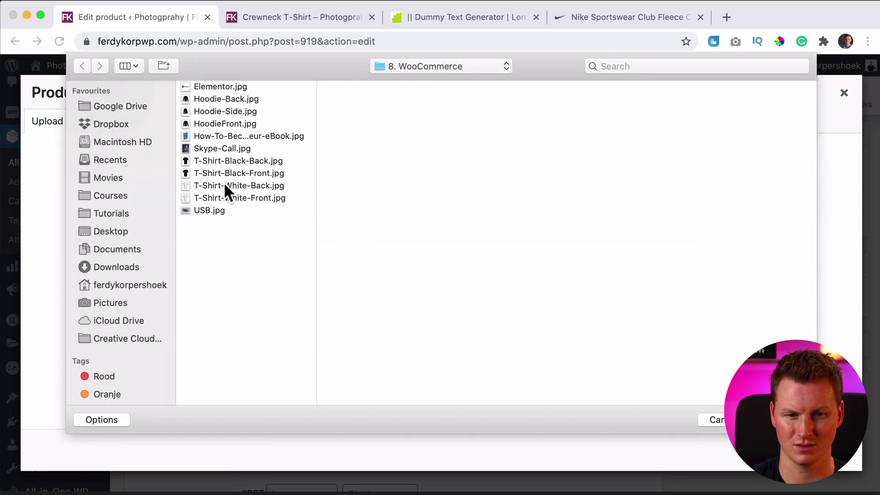
pyautogui.click(242, 198)
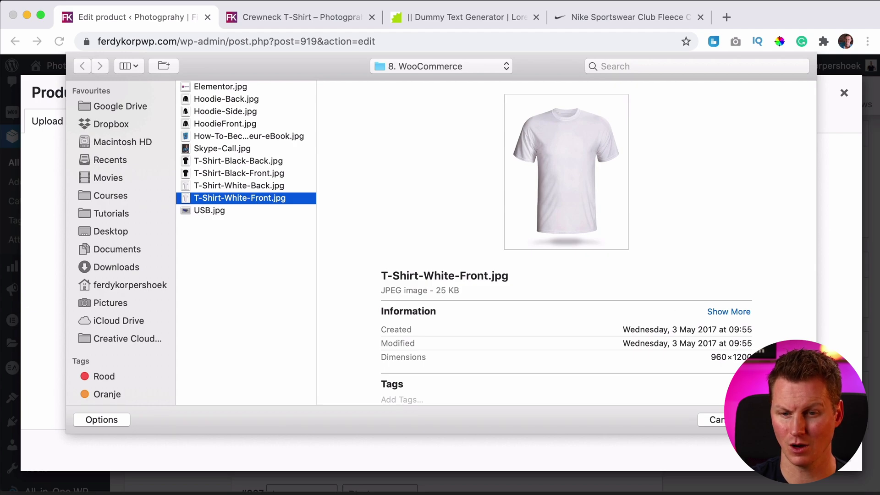
pyautogui.press('Return')
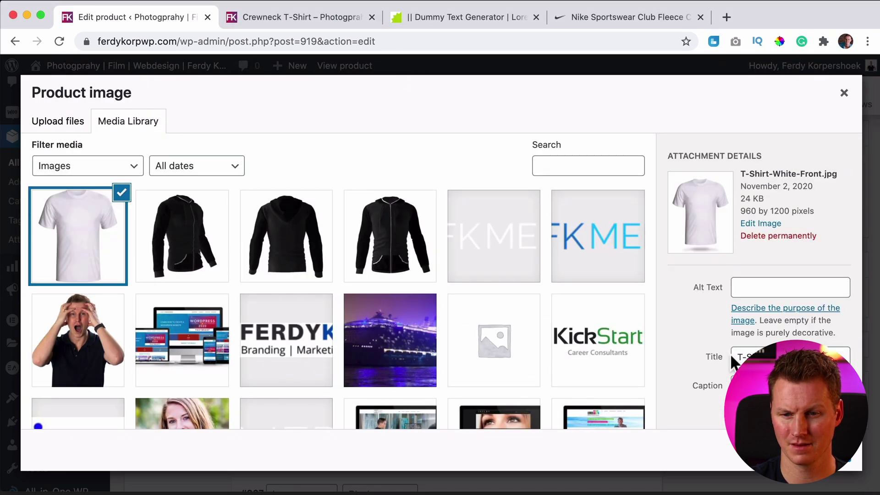
pyautogui.click(815, 451)
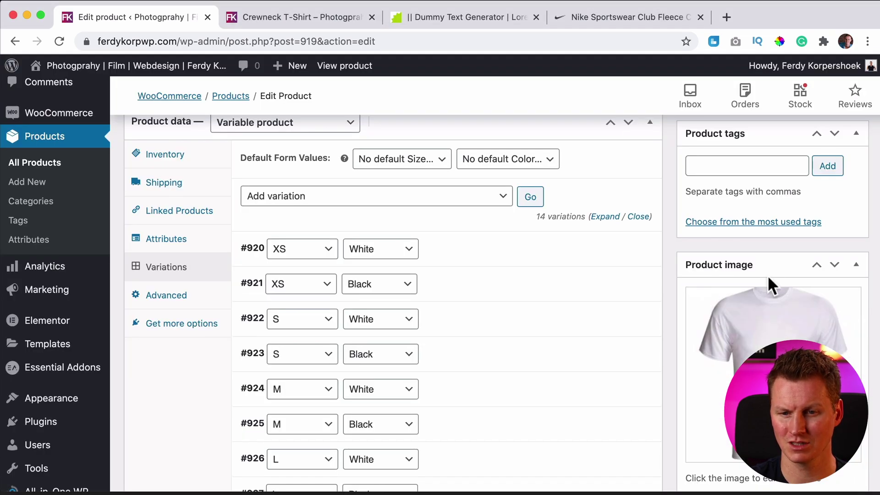
# - Upload T-Shirt-Black-Back, T-Shirt-Black-Front and T-Shirt-White-Back.jpg and add them to the gallery
pyautogui.scroll(-6, 759, 265)
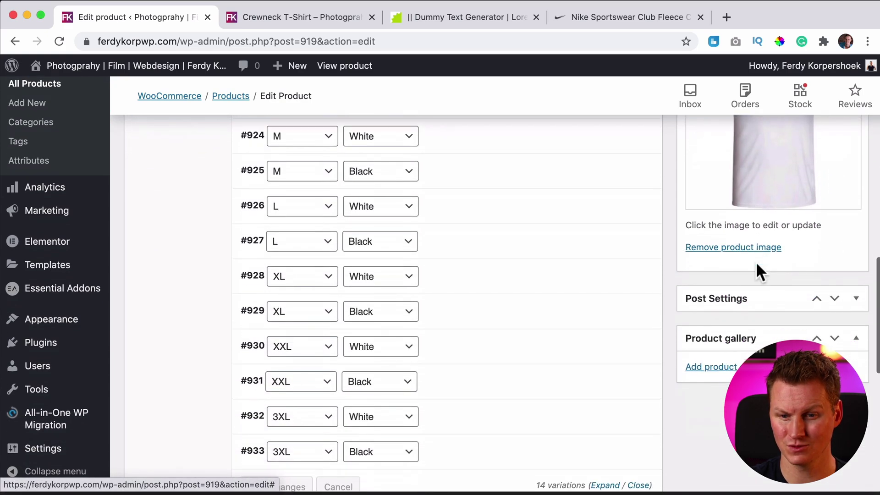
pyautogui.scroll(-2, 717, 337)
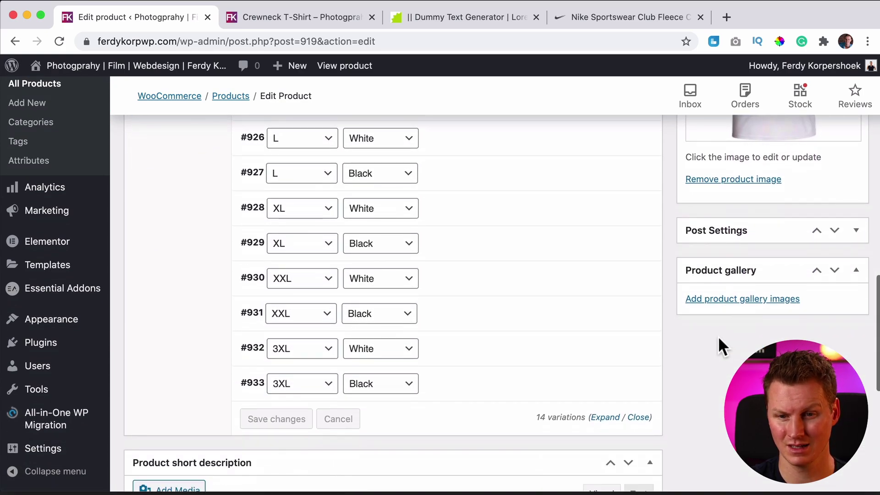
pyautogui.click(718, 299)
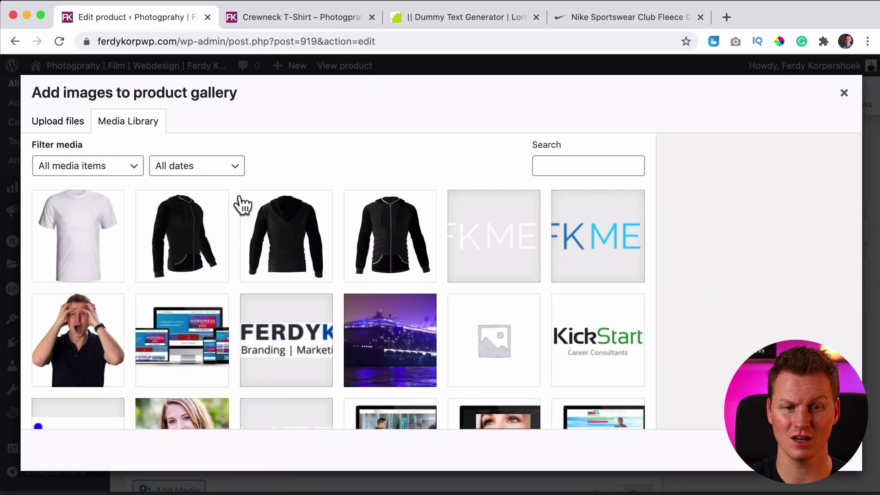
pyautogui.click(68, 125)
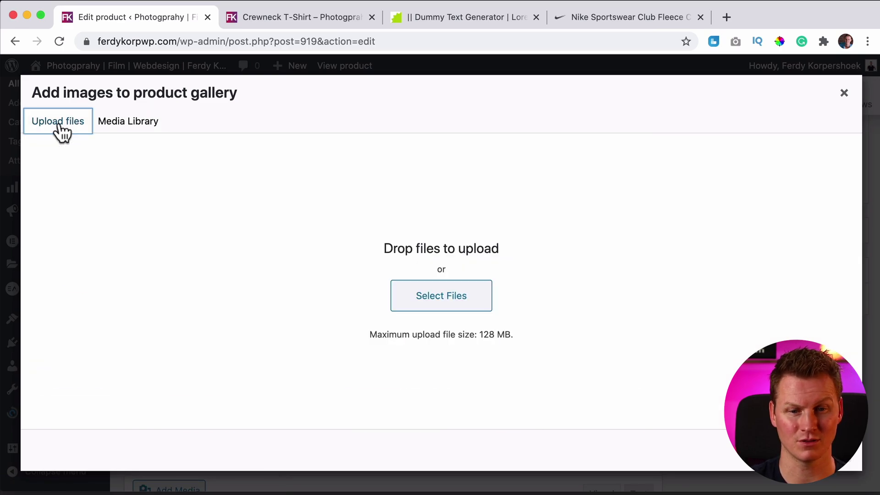
pyautogui.click(441, 303)
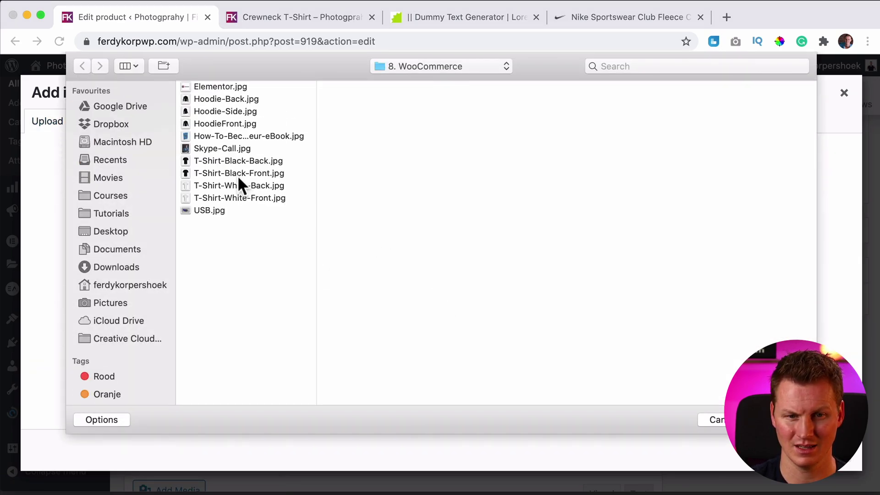
pyautogui.click(223, 165)
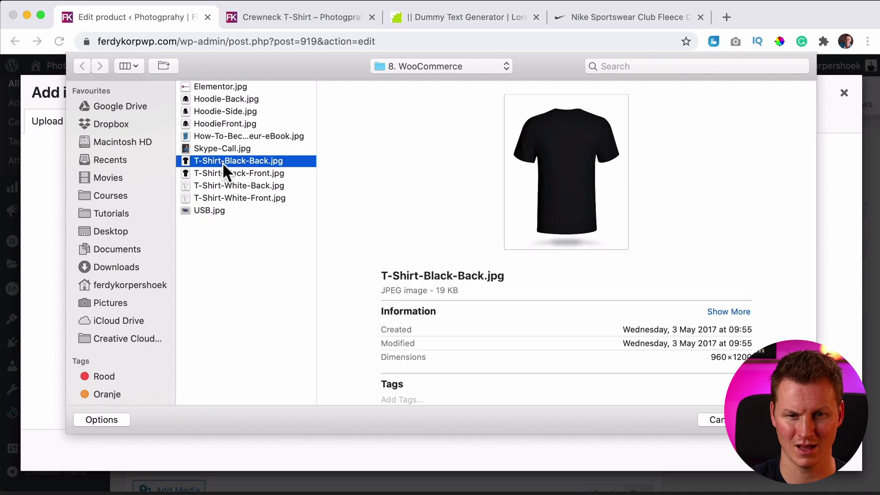
pyautogui.keyDown('shift'); pyautogui.click(248, 173); pyautogui.keyUp('shift')
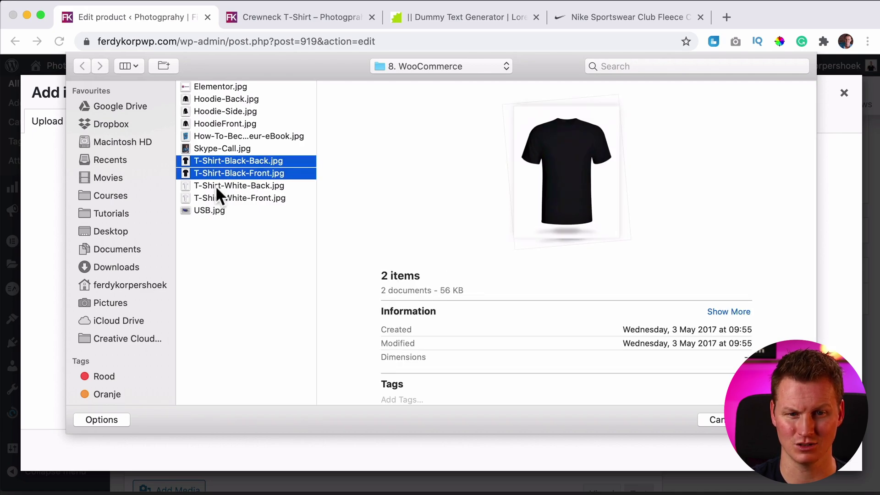
pyautogui.keyDown('shift'); pyautogui.click(260, 186); pyautogui.keyUp('shift')
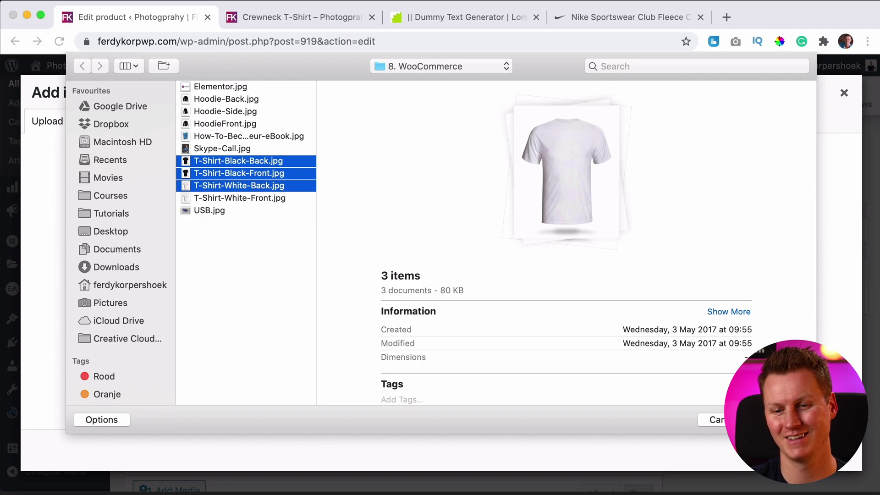
pyautogui.press('Return')
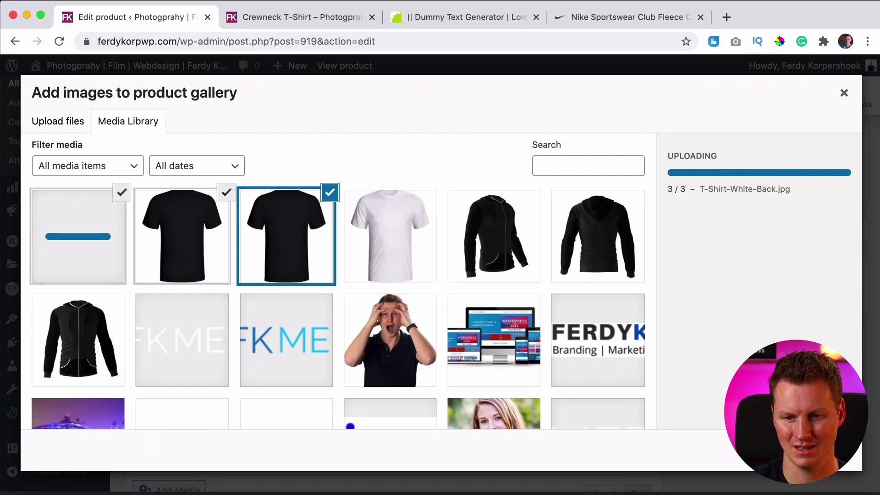
pyautogui.click(820, 452)
# - Update the product and view its live shop page
pyautogui.scroll(15, 805, 329)
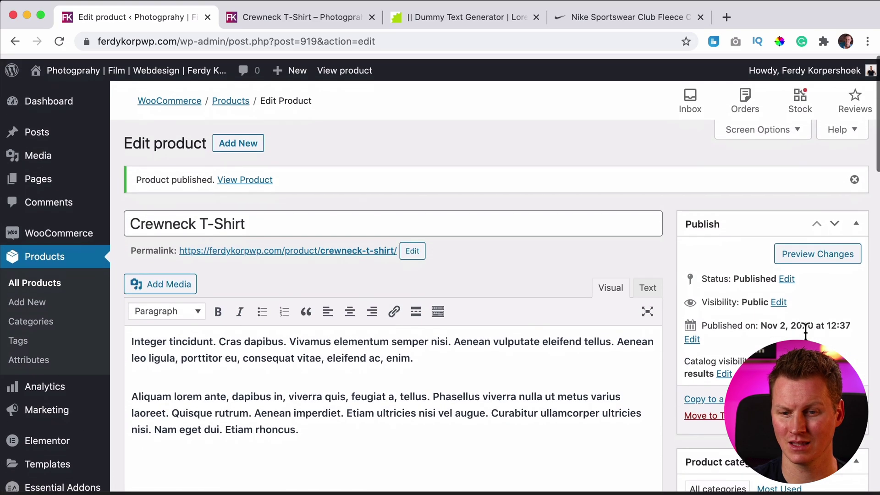
pyautogui.click(839, 415)
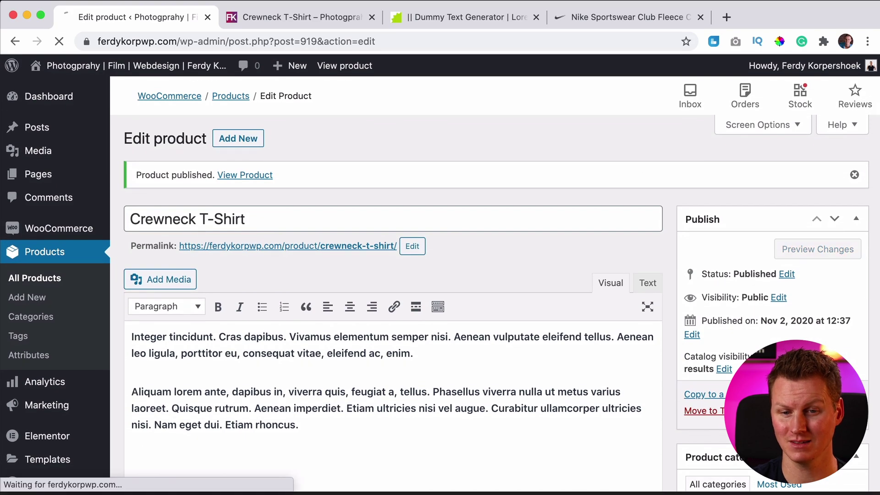
pyautogui.click(301, 18)
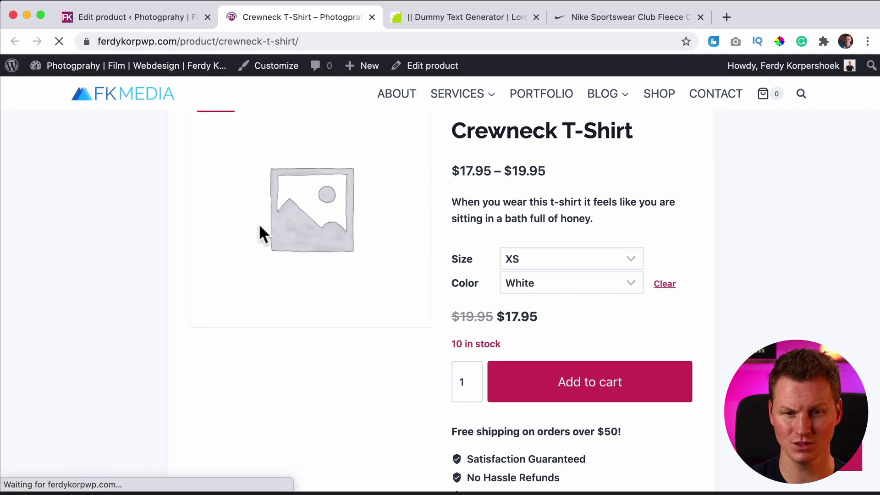
pyautogui.scroll(3, 456, 207)
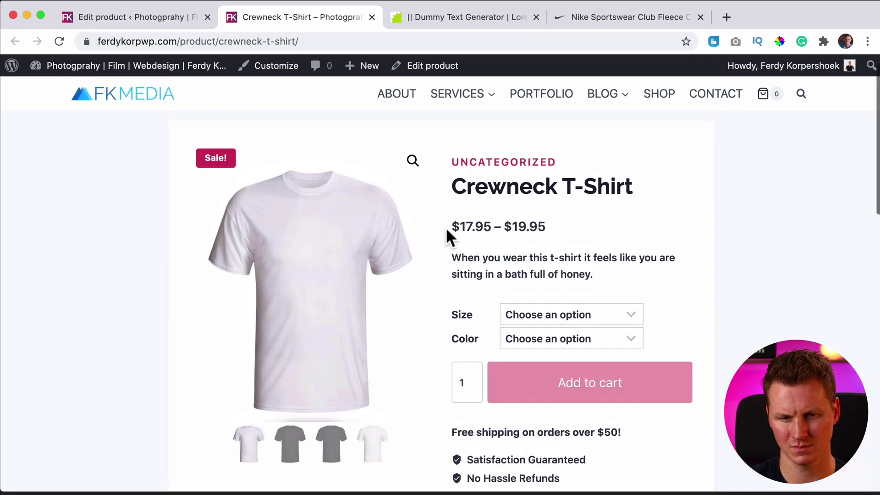
# - Browse the four gallery photos via thumbnails and the full-screen lightbox
pyautogui.click(292, 446)
pyautogui.click(325, 448)
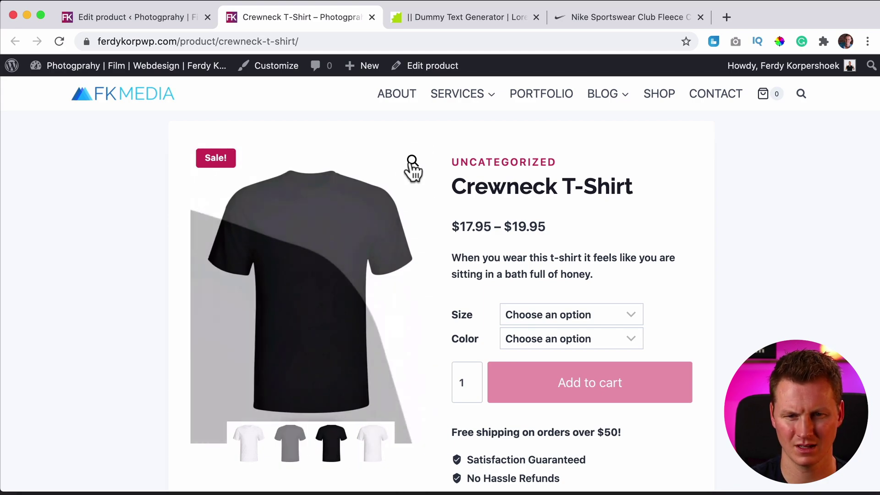
pyautogui.click(412, 161)
pyautogui.click(459, 223)
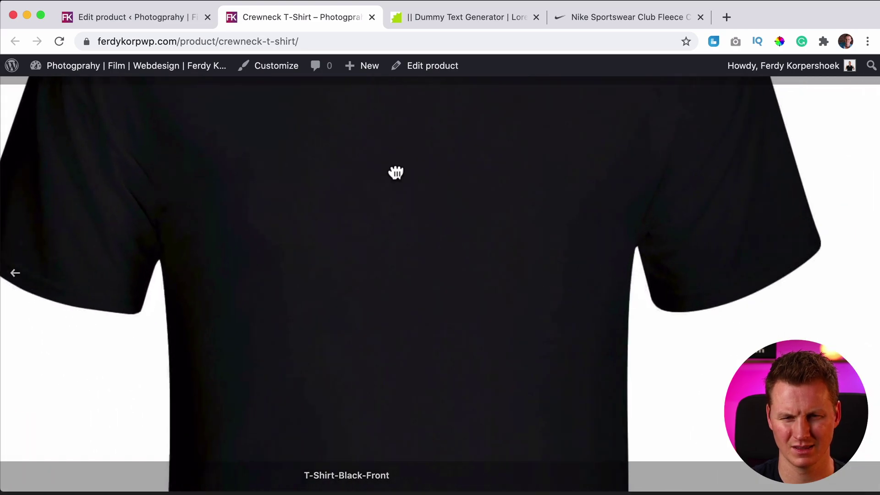
pyautogui.click(395, 173)
pyautogui.click(869, 278)
pyautogui.click(869, 278)
pyautogui.click(869, 278)
pyautogui.press('Escape')
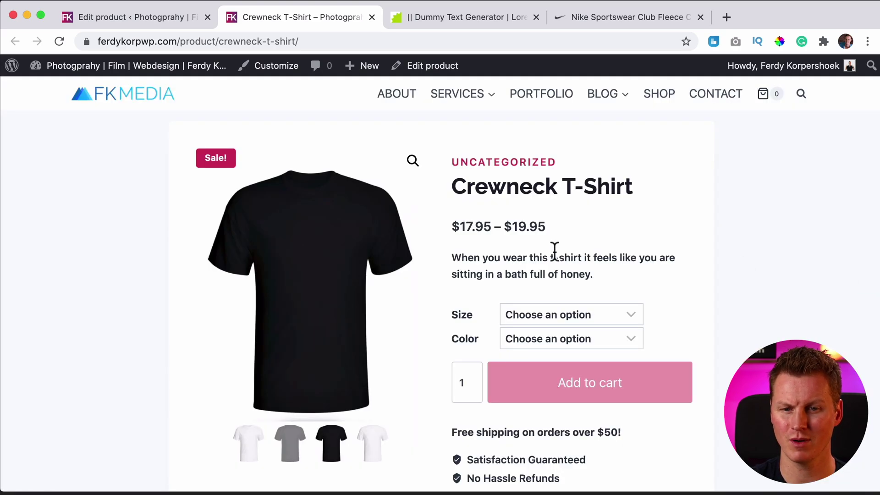
pyautogui.scroll(-2, 495, 244)
pyautogui.scroll(2, 474, 237)
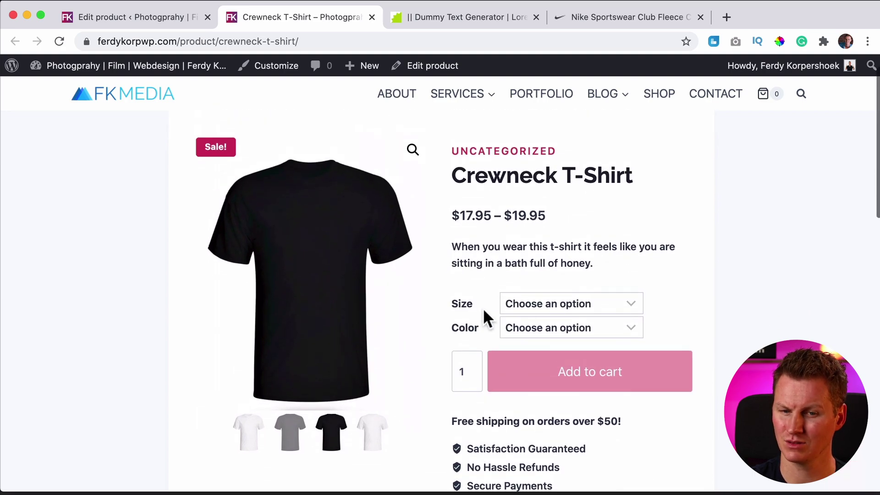
# - Select size S and colour Black, showing $19.95 with 10 in stock
pyautogui.click(565, 303)
pyautogui.click(532, 333)
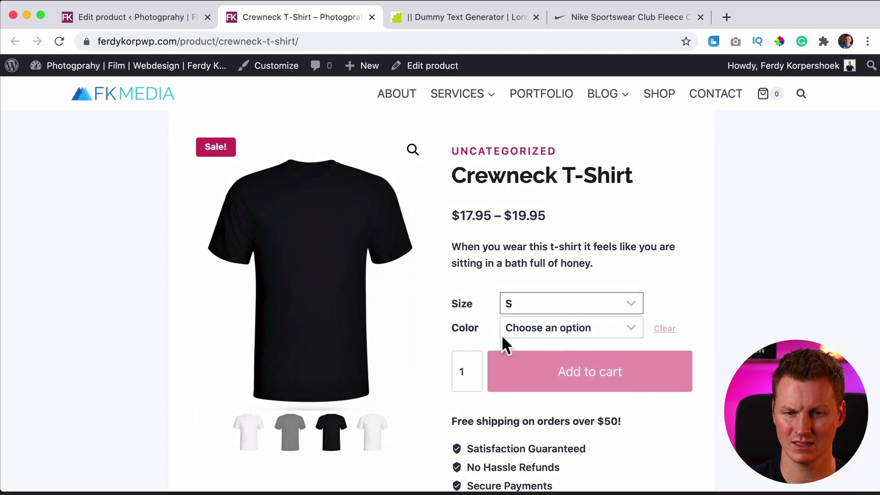
pyautogui.click(558, 328)
pyautogui.click(542, 343)
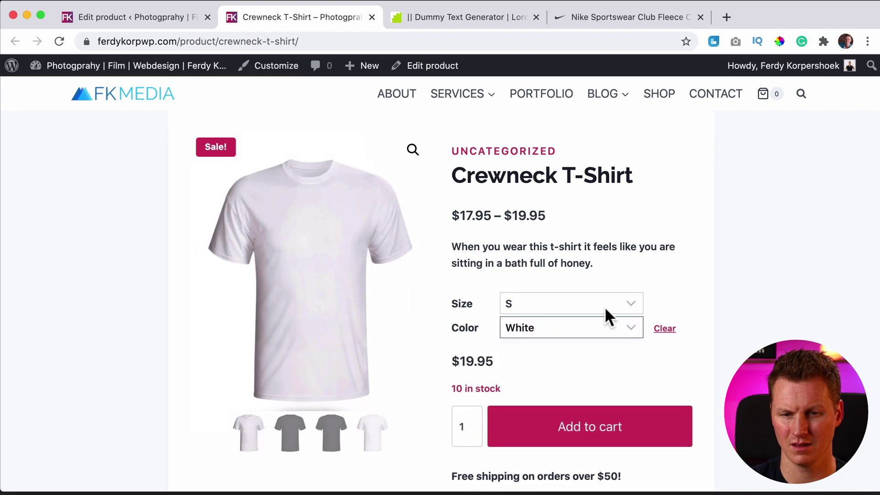
pyautogui.click(544, 327)
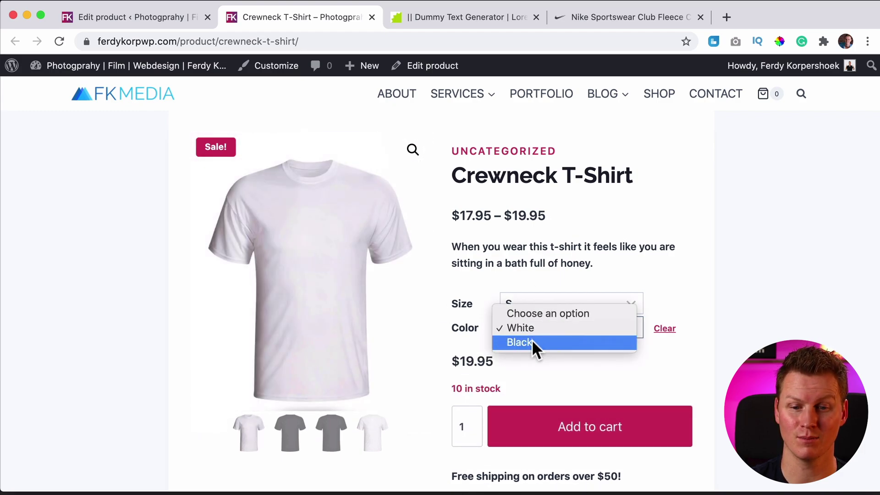
pyautogui.click(532, 342)
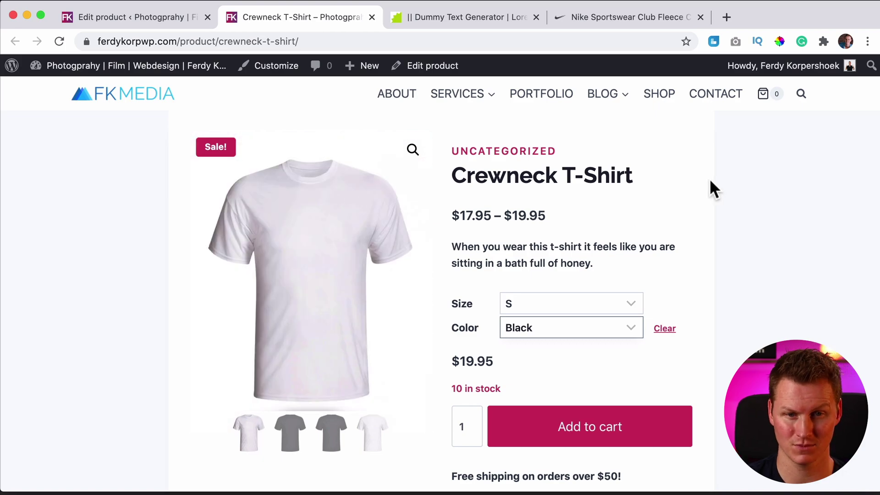
# - Back in the editor, open the Variations panel and expand all variations
pyautogui.click(137, 17)
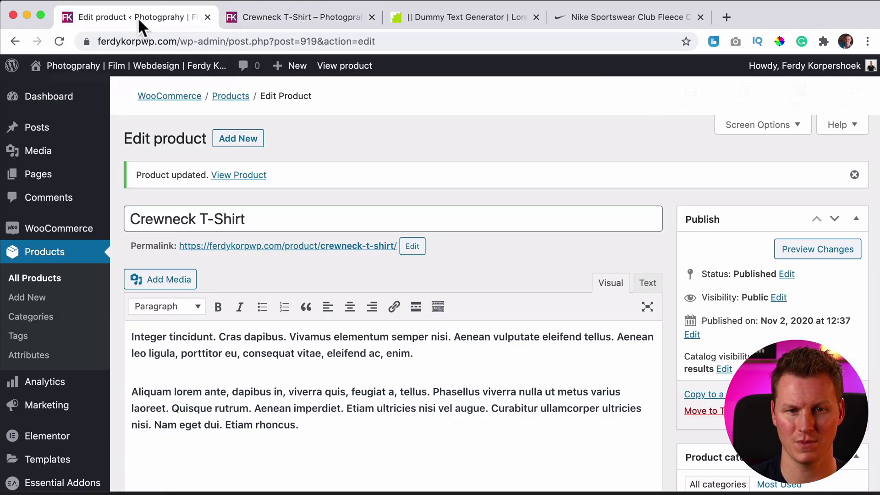
pyautogui.scroll(-10, 331, 225)
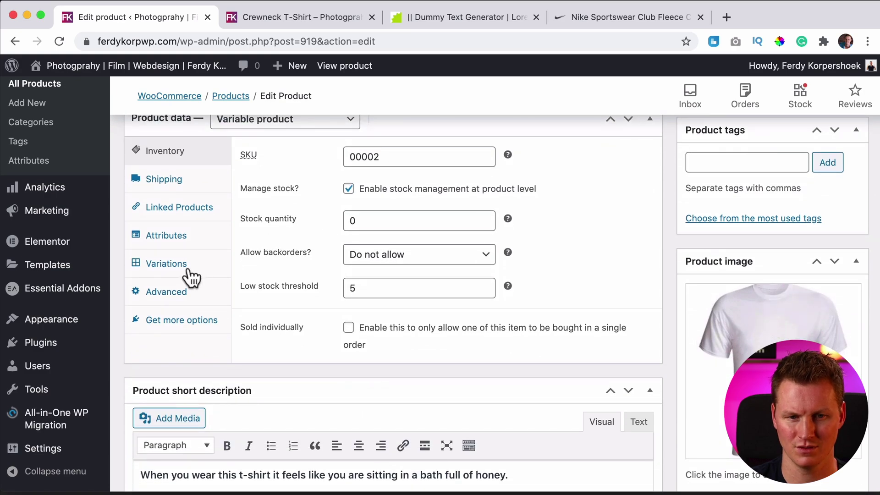
pyautogui.click(184, 265)
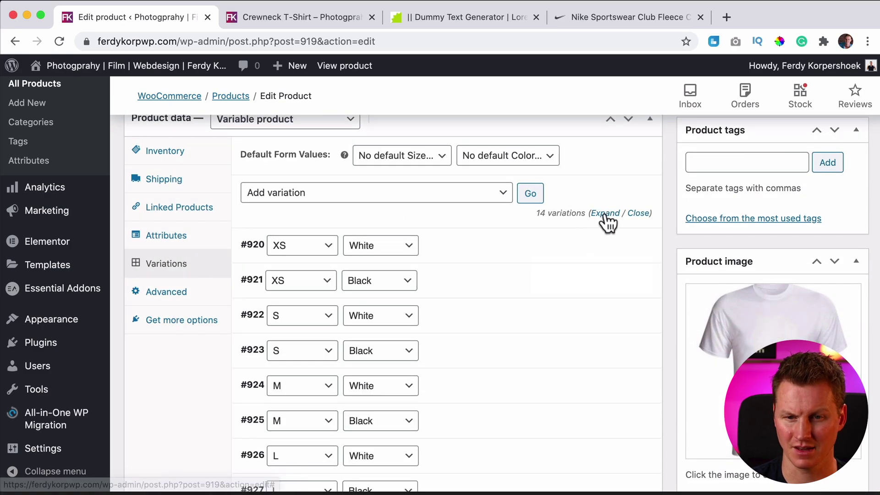
pyautogui.click(605, 213)
pyautogui.scroll(-3, 412, 314)
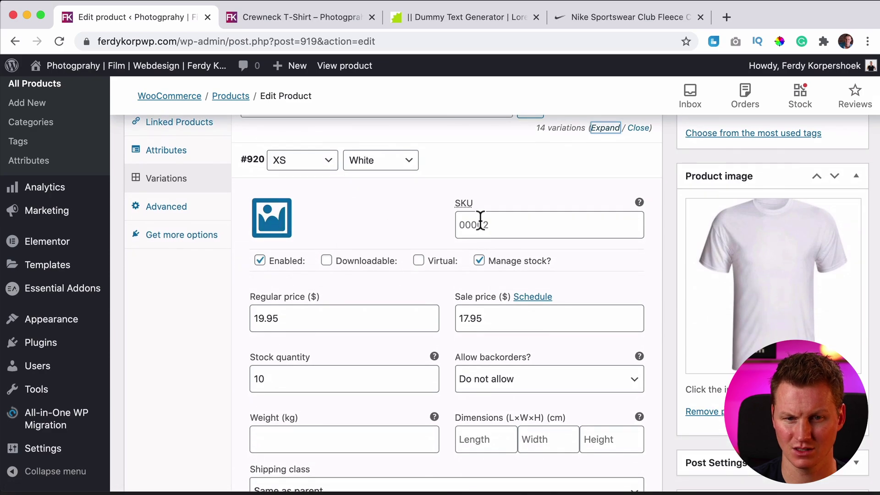
# - Set white T-shirt images on variations #920, #922, #924 and black on #921, #923
pyautogui.click(275, 217)
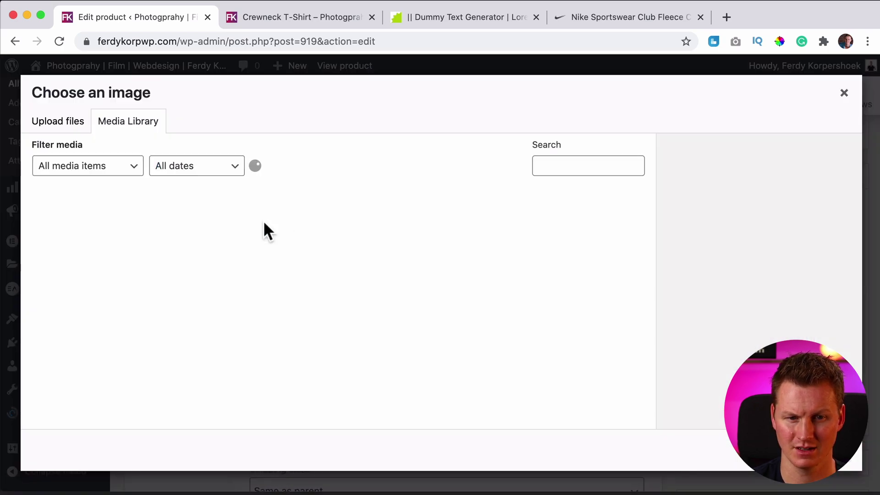
pyautogui.click(388, 242)
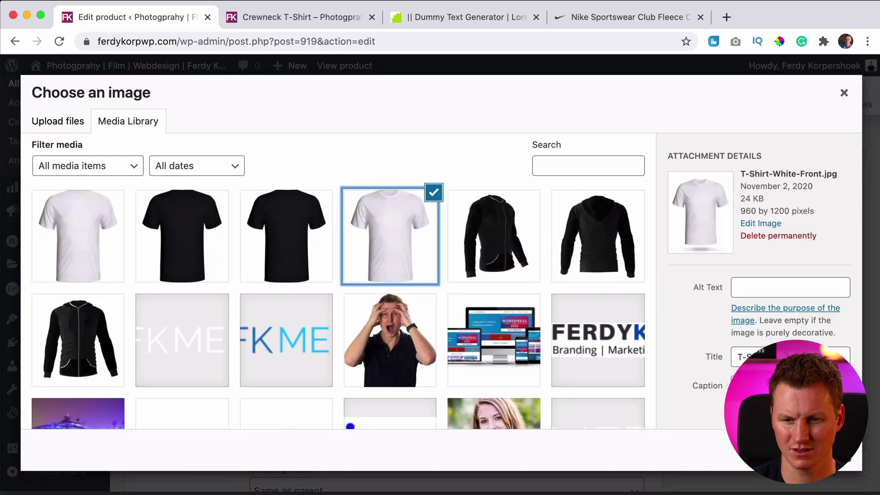
pyautogui.click(820, 450)
pyautogui.scroll(-10, 325, 376)
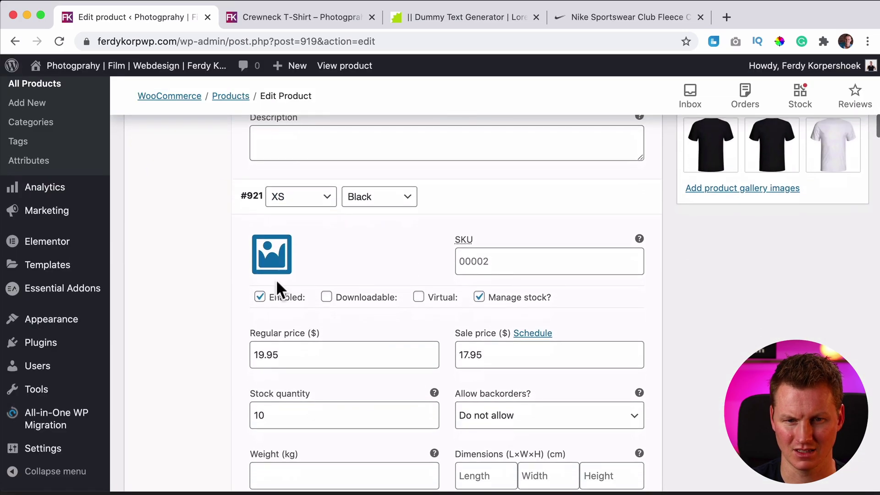
pyautogui.click(273, 265)
pyautogui.click(284, 245)
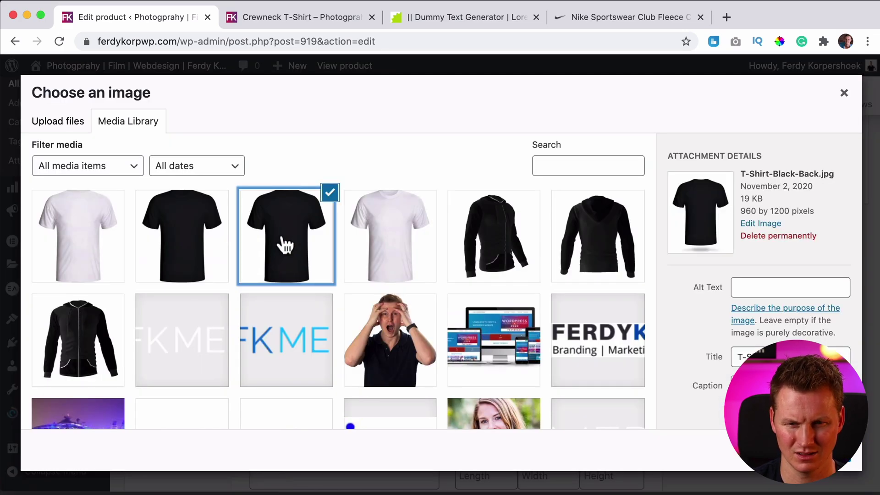
pyautogui.click(216, 240)
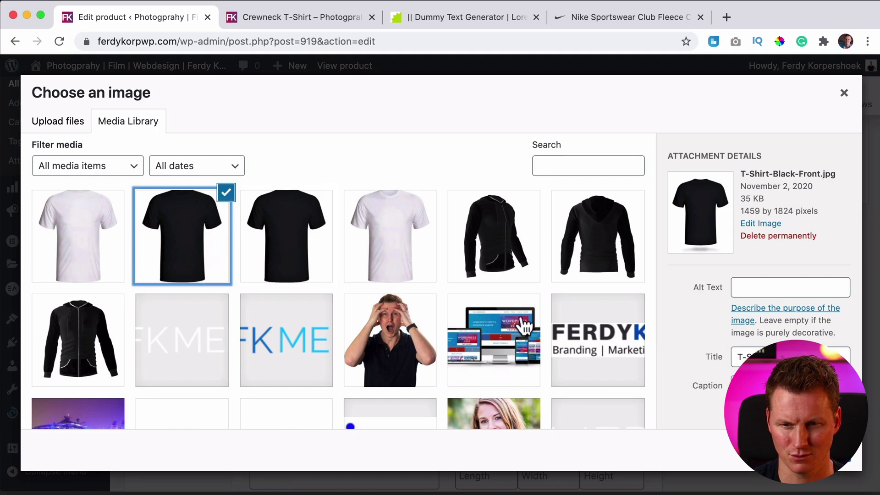
pyautogui.click(820, 450)
pyautogui.scroll(-8, 339, 374)
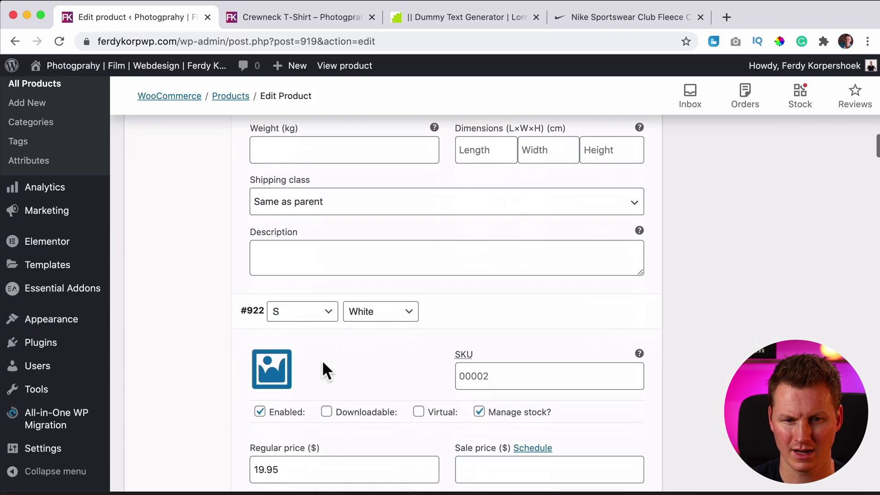
pyautogui.click(272, 331)
pyautogui.click(361, 257)
pyautogui.click(820, 450)
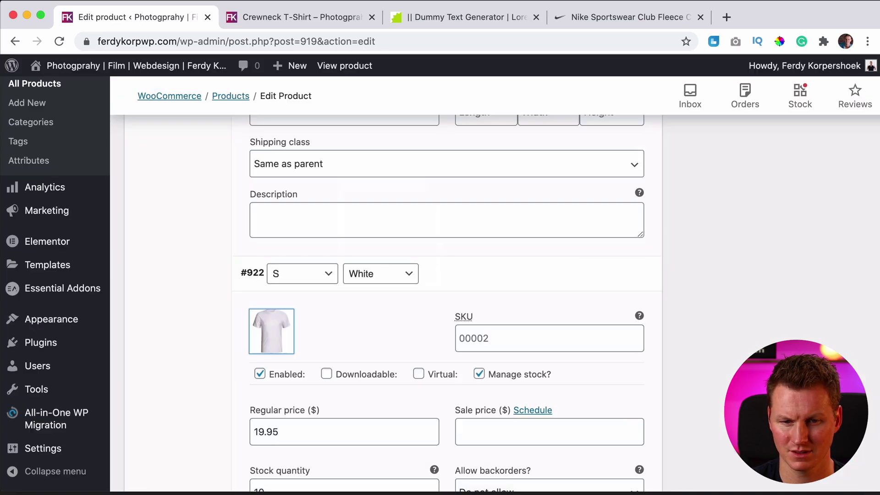
pyautogui.scroll(-4, 255, 382)
pyautogui.scroll(-5, 255, 383)
pyautogui.click(272, 345)
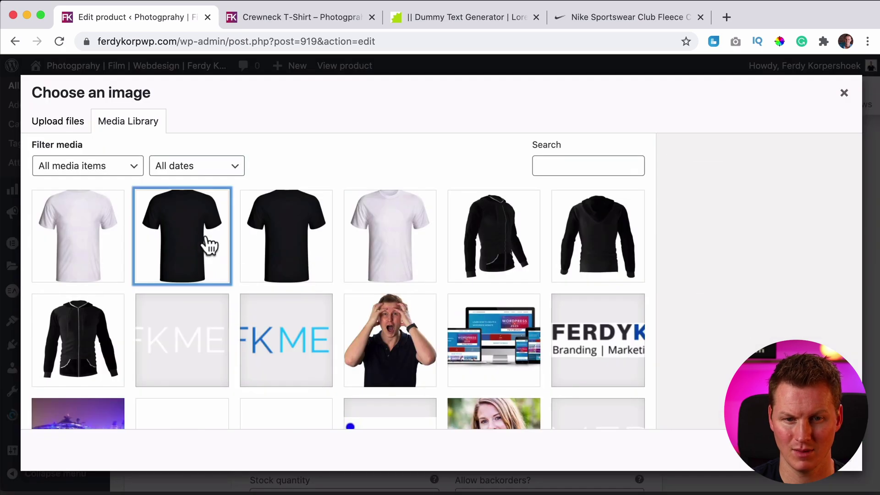
pyautogui.click(216, 251)
pyautogui.click(820, 450)
pyautogui.scroll(-7, 330, 387)
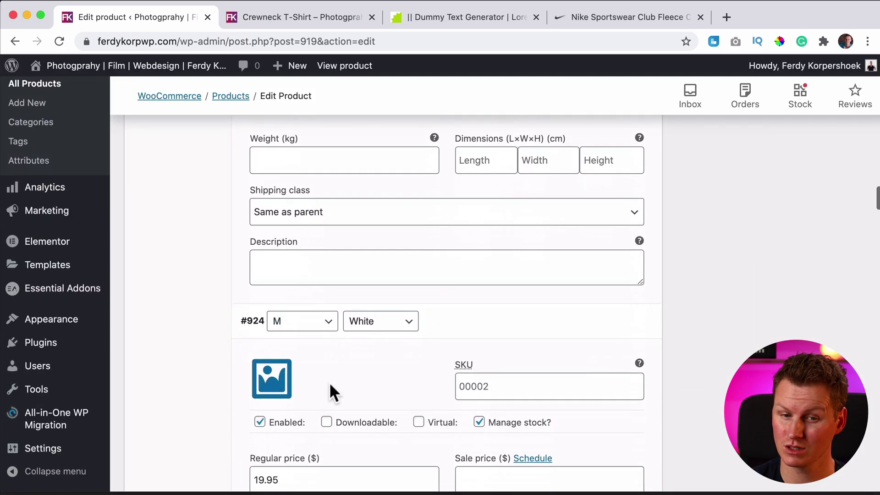
pyautogui.click(274, 392)
pyautogui.click(399, 239)
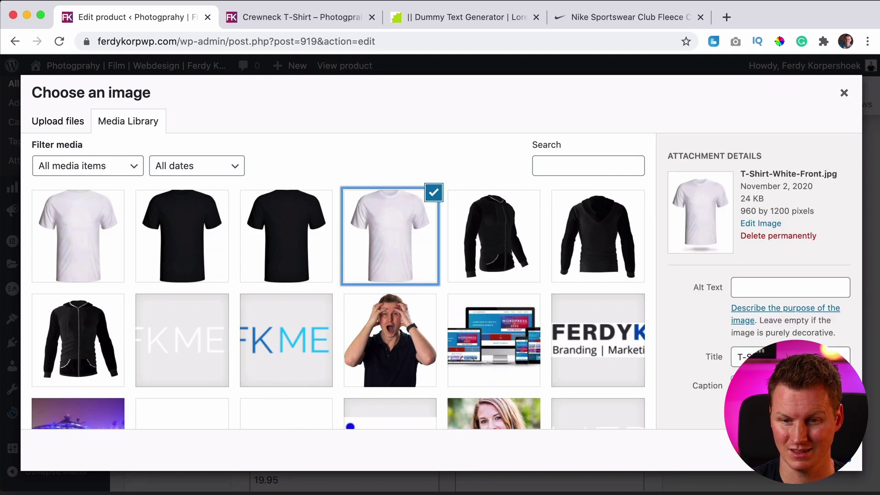
pyautogui.click(820, 450)
pyautogui.scroll(-5, 284, 365)
# - Set black T-shirt images on variations #925, #927, #929 and white on #926, #928
pyautogui.click(273, 455)
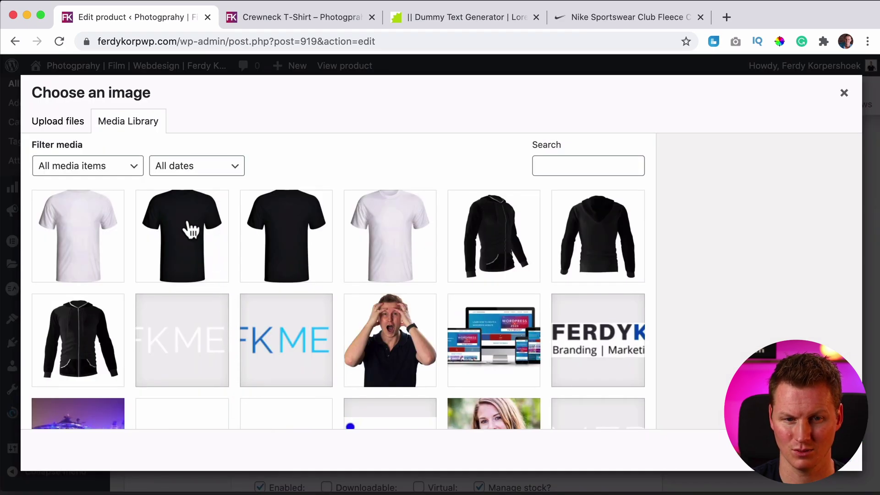
pyautogui.click(189, 228)
pyautogui.click(820, 450)
pyautogui.scroll(-2, 277, 350)
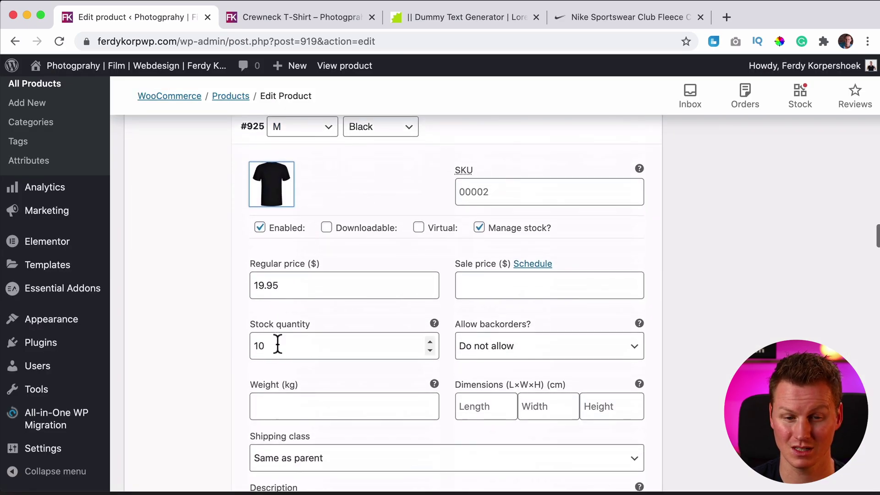
pyautogui.scroll(-6, 277, 343)
pyautogui.click(281, 353)
pyautogui.click(426, 221)
pyautogui.click(820, 450)
pyautogui.scroll(-9, 366, 403)
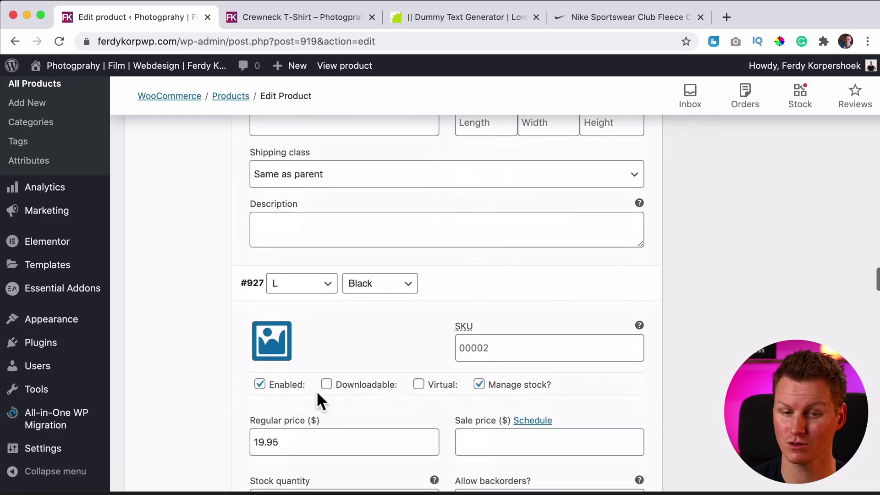
pyautogui.click(271, 340)
pyautogui.click(187, 232)
pyautogui.click(820, 449)
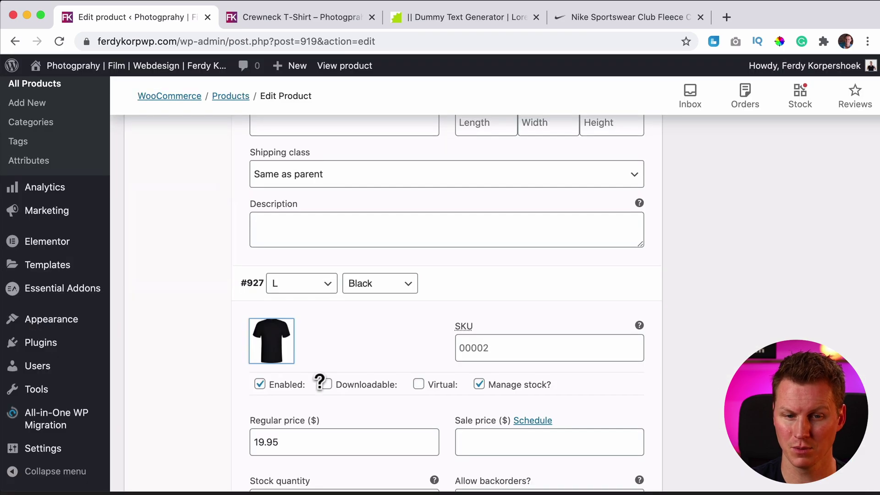
pyautogui.scroll(-10, 314, 386)
pyautogui.click(271, 355)
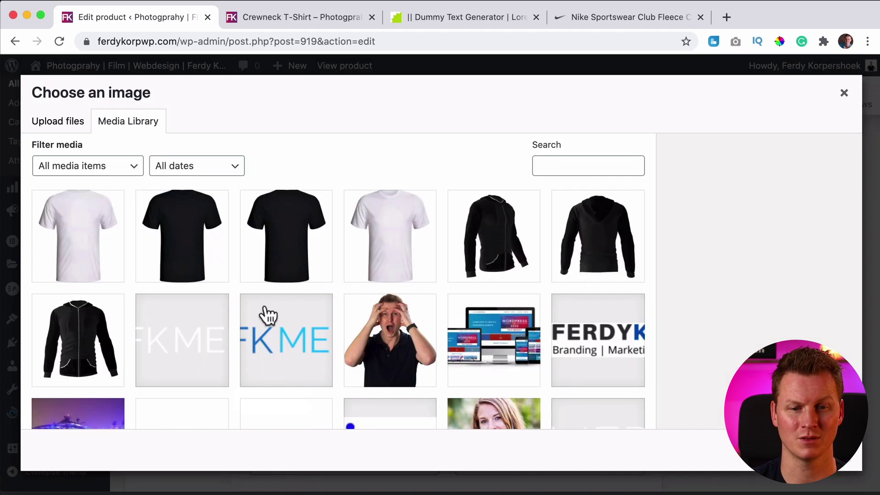
pyautogui.click(390, 243)
pyautogui.click(820, 450)
pyautogui.scroll(-8, 325, 403)
pyautogui.click(273, 334)
pyautogui.click(205, 260)
pyautogui.click(820, 449)
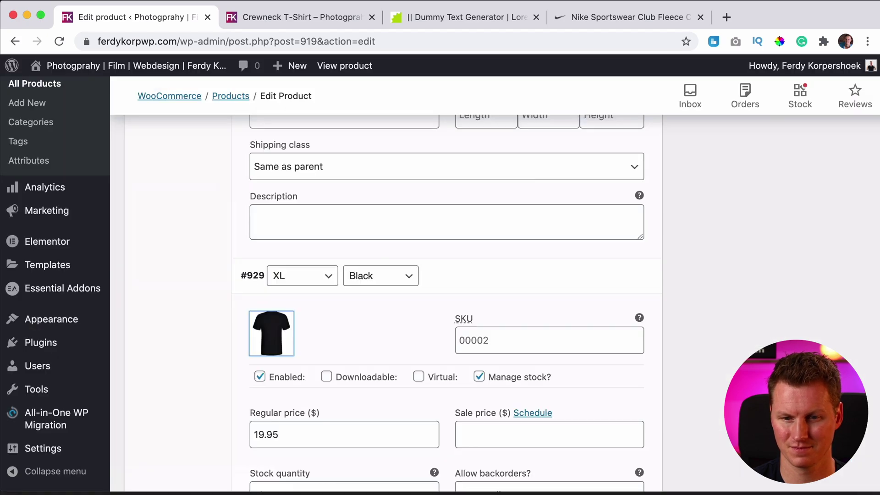
pyautogui.scroll(-8, 275, 416)
# - Set white T-shirt images on variations #930, #932 and black on #931, #933
pyautogui.click(278, 409)
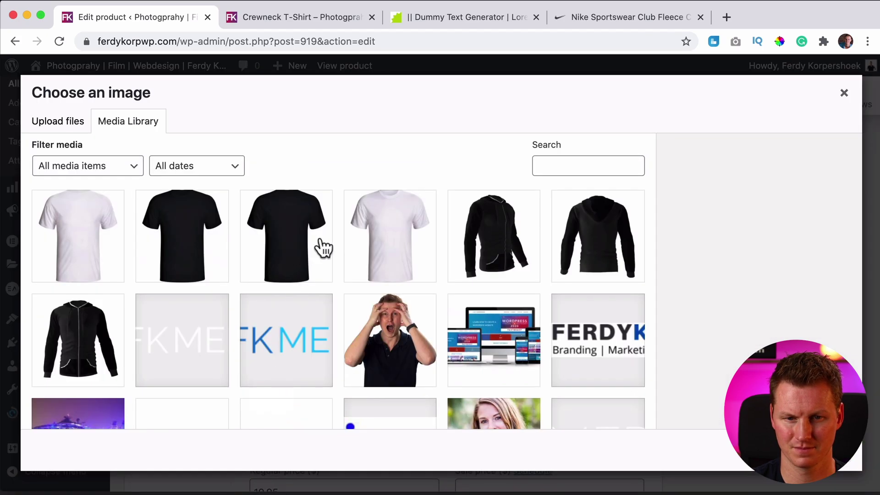
pyautogui.click(366, 238)
pyautogui.click(820, 450)
pyautogui.scroll(-8, 359, 426)
pyautogui.click(274, 423)
pyautogui.click(211, 249)
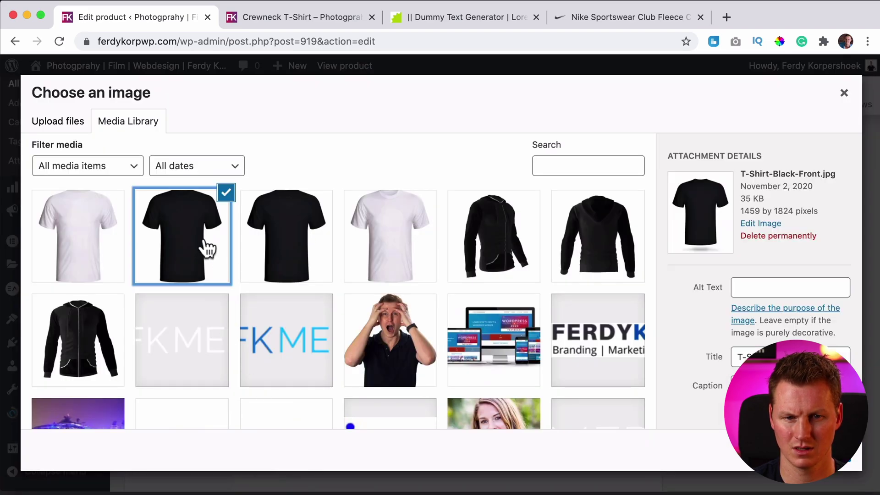
pyautogui.click(820, 449)
pyautogui.scroll(-10, 336, 398)
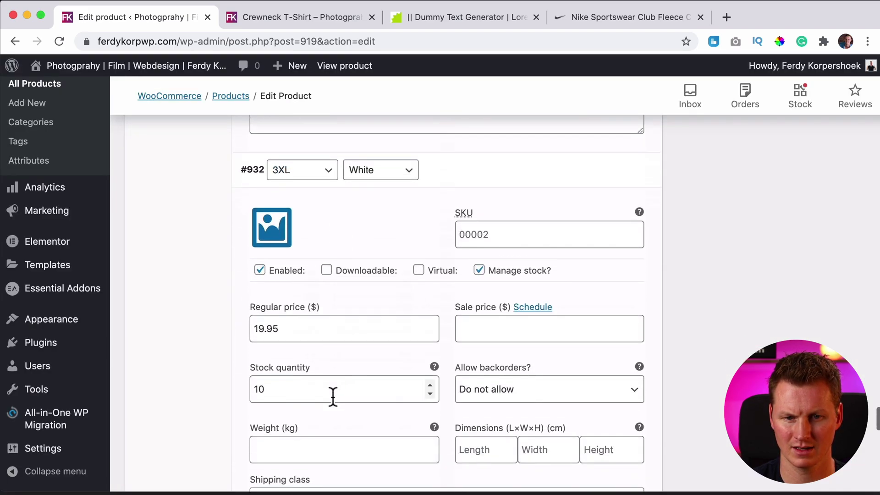
pyautogui.click(272, 229)
pyautogui.click(379, 249)
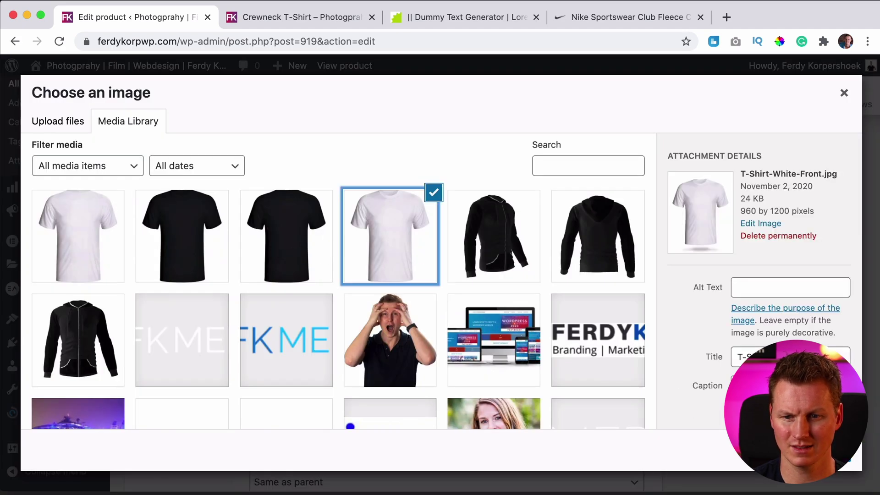
pyautogui.click(820, 450)
pyautogui.scroll(-5, 318, 346)
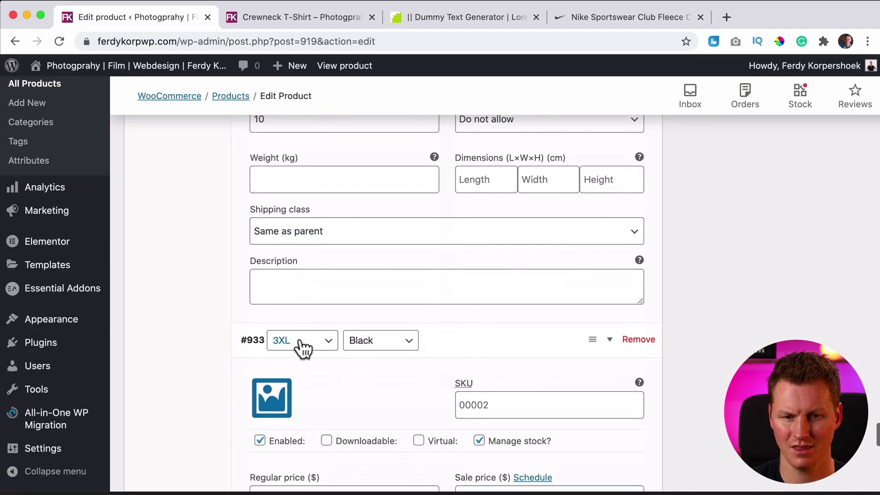
pyautogui.click(272, 385)
pyautogui.click(191, 215)
pyautogui.click(820, 450)
pyautogui.scroll(20, 686, 317)
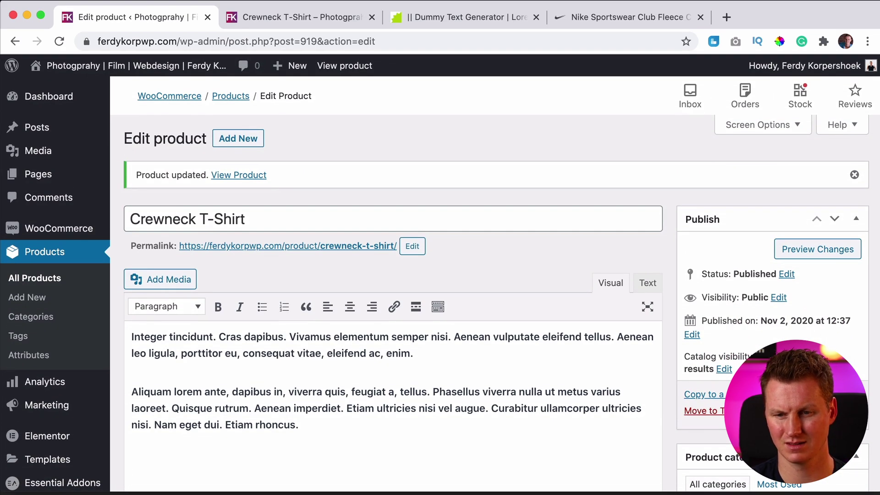
# - Save the updated product and reload the live Crewneck T-Shirt page
pyautogui.click(842, 411)
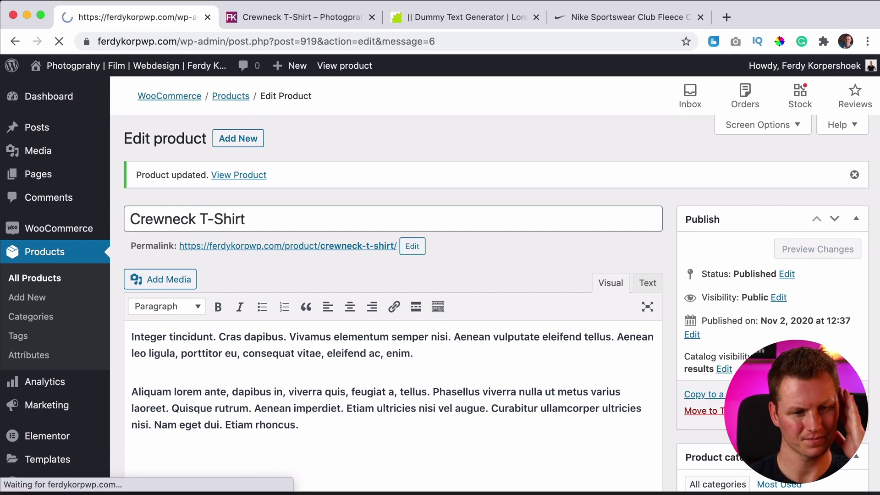
pyautogui.click(269, 21)
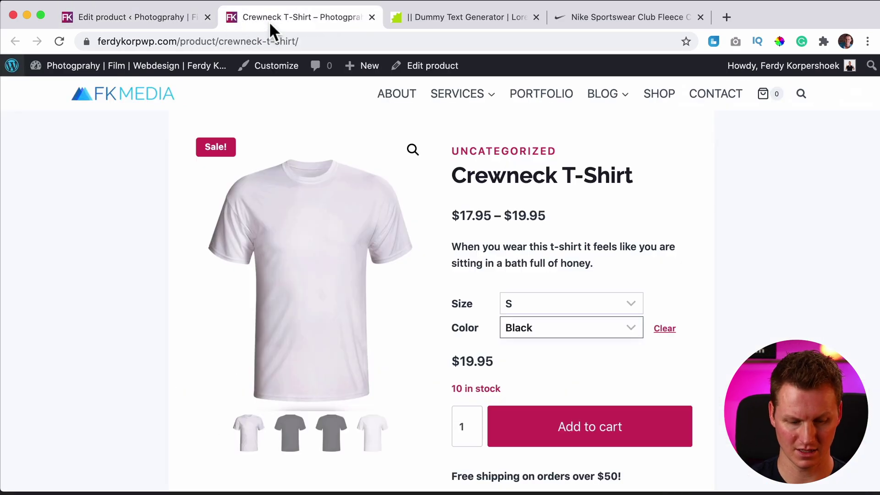
pyautogui.press('super+r')
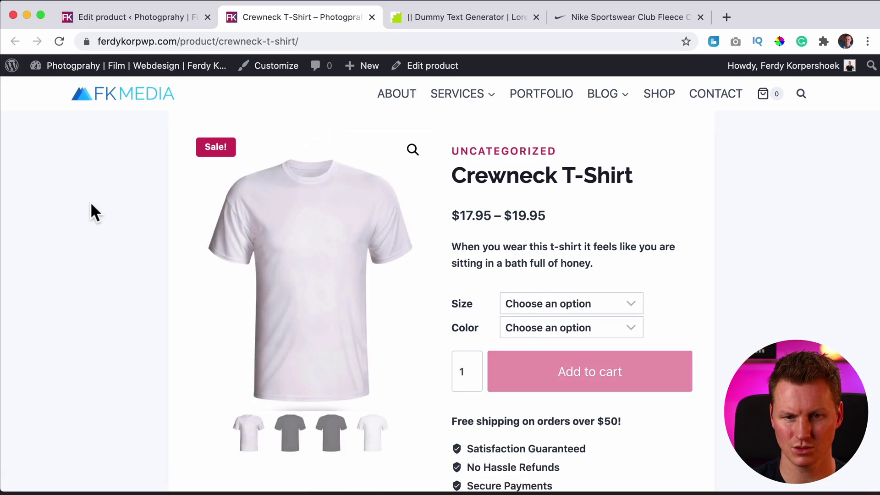
pyautogui.click(186, 17)
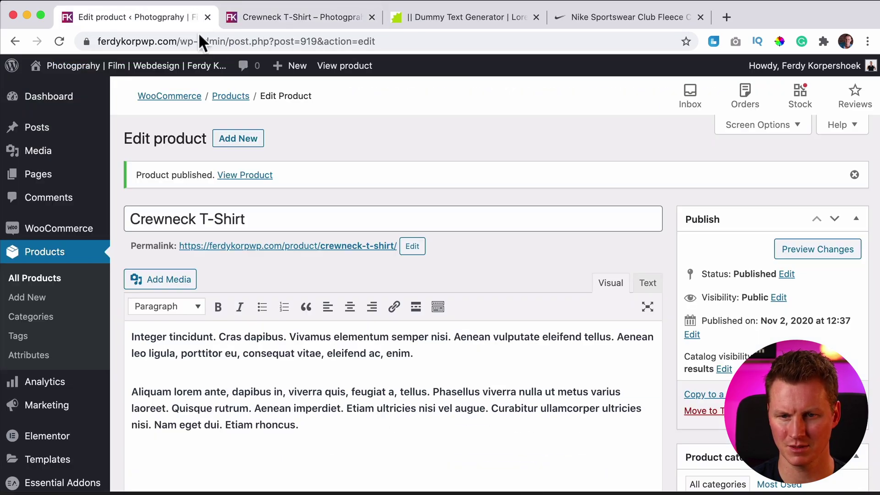
pyautogui.scroll(-15, 829, 282)
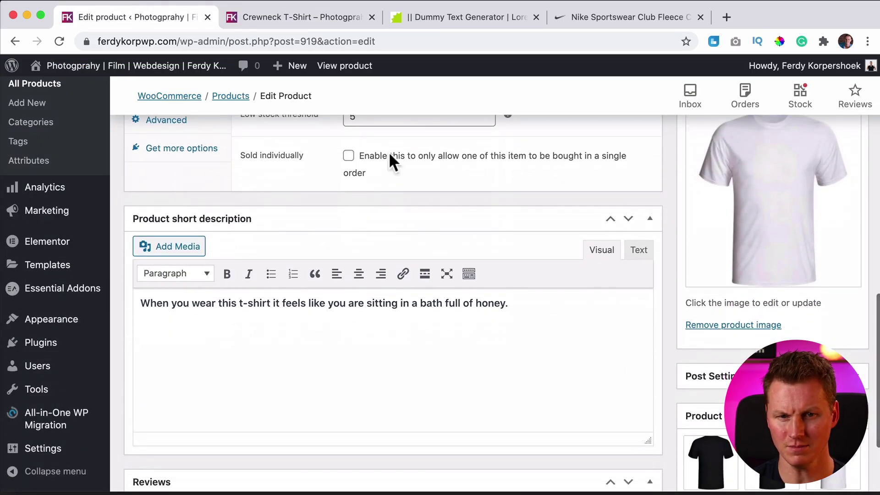
pyautogui.click(294, 21)
# - Try size S with White, then Black, and inspect the enlarged black T-shirt photo
pyautogui.click(547, 303)
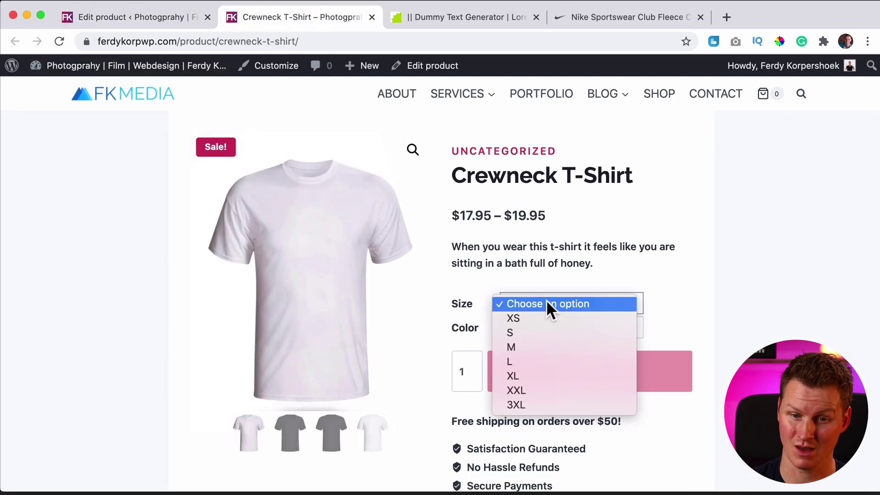
pyautogui.click(523, 332)
pyautogui.click(554, 328)
pyautogui.click(543, 341)
pyautogui.click(564, 324)
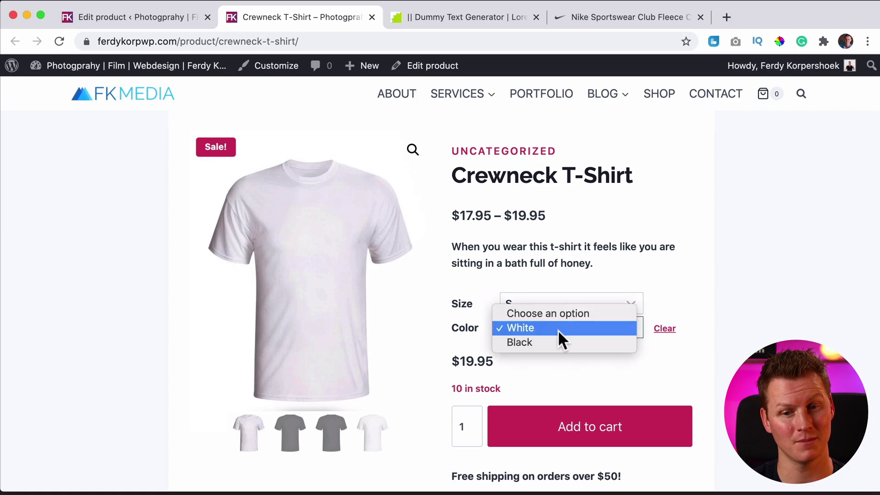
pyautogui.click(555, 339)
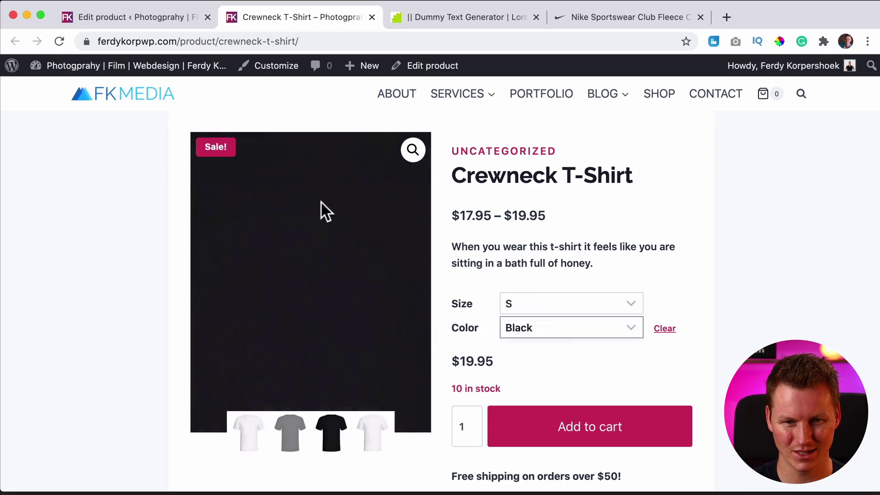
pyautogui.click(414, 151)
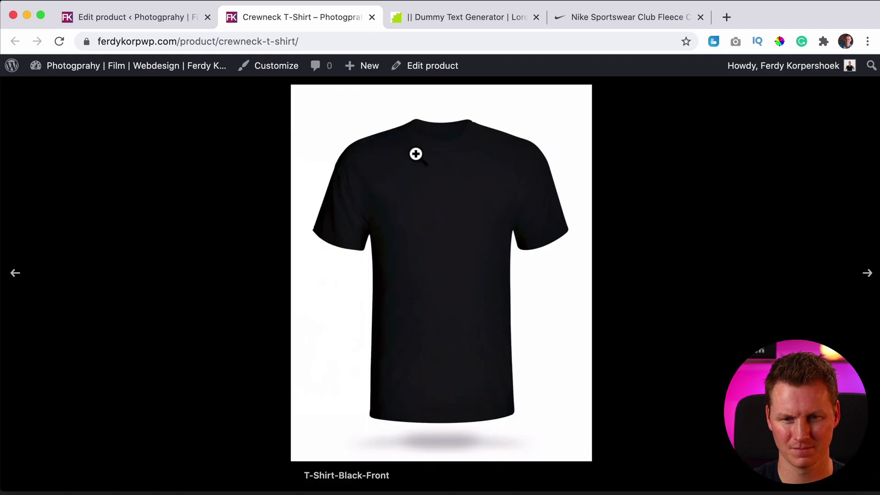
pyautogui.click(439, 134)
pyautogui.click(481, 132)
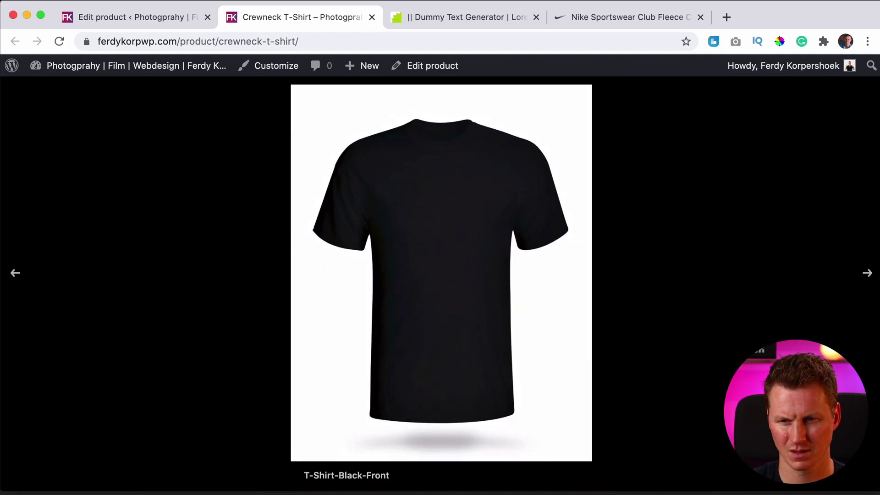
pyautogui.click(862, 153)
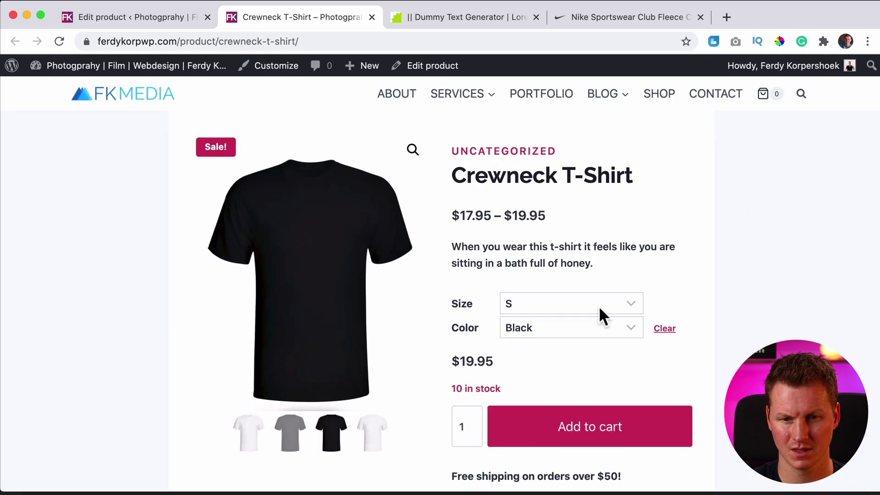
# - Select XS with Black to check its $17.95 sale price
pyautogui.click(538, 330)
pyautogui.click(534, 329)
pyautogui.click(531, 306)
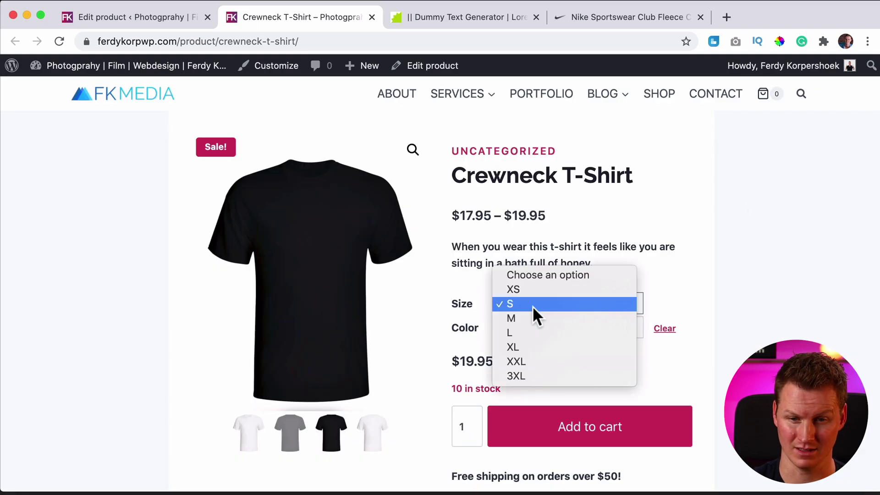
pyautogui.click(529, 290)
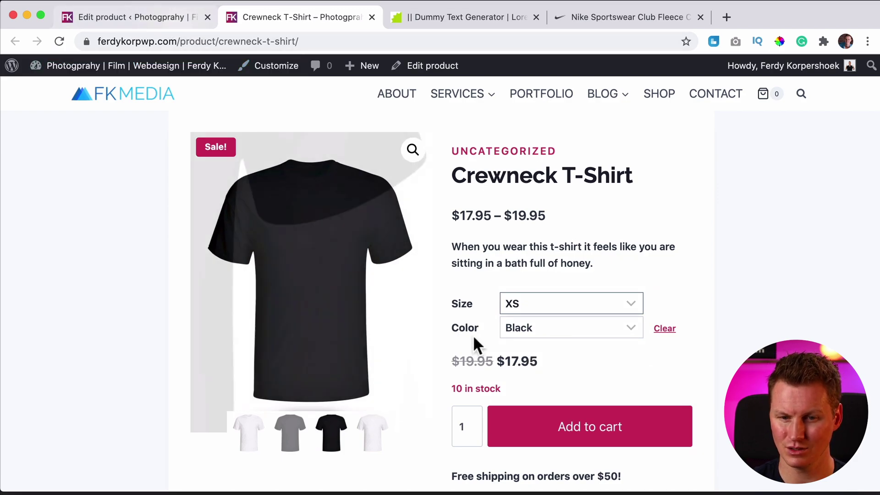
# - Show the Crewneck T-Shirt variations and expand variation #920
pyautogui.click(131, 17)
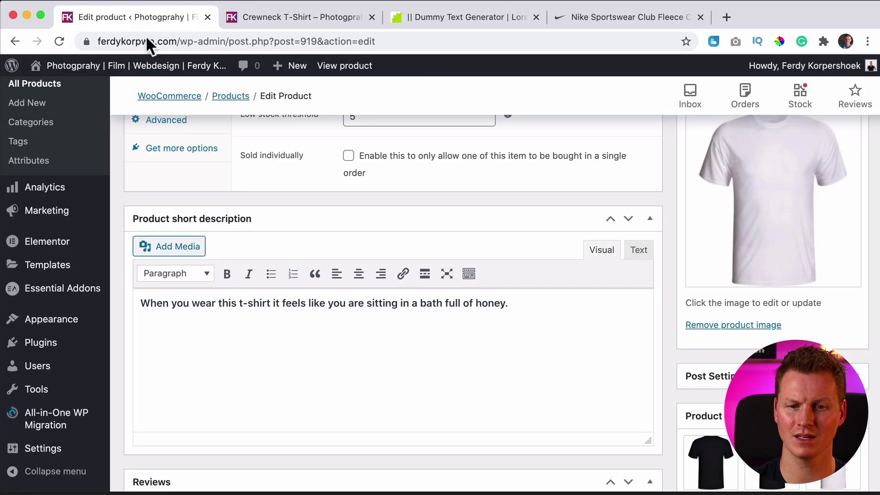
pyautogui.scroll(-3, 389, 295)
pyautogui.scroll(5, 389, 296)
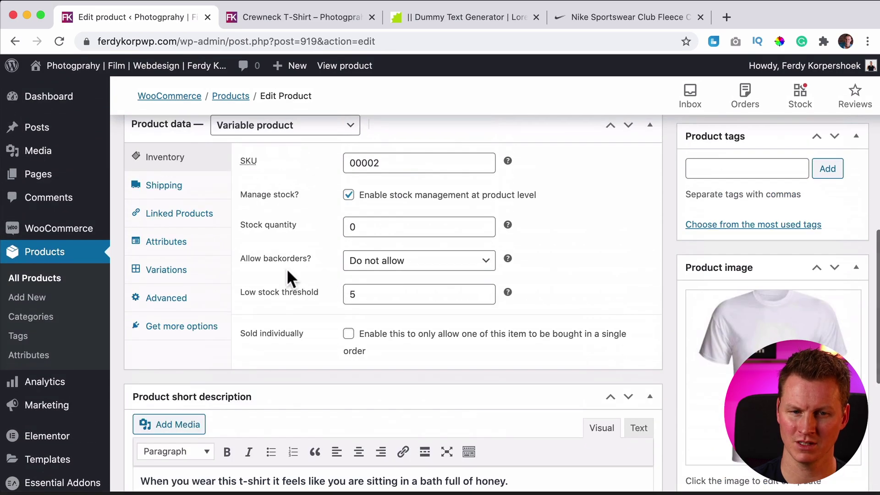
pyautogui.click(175, 270)
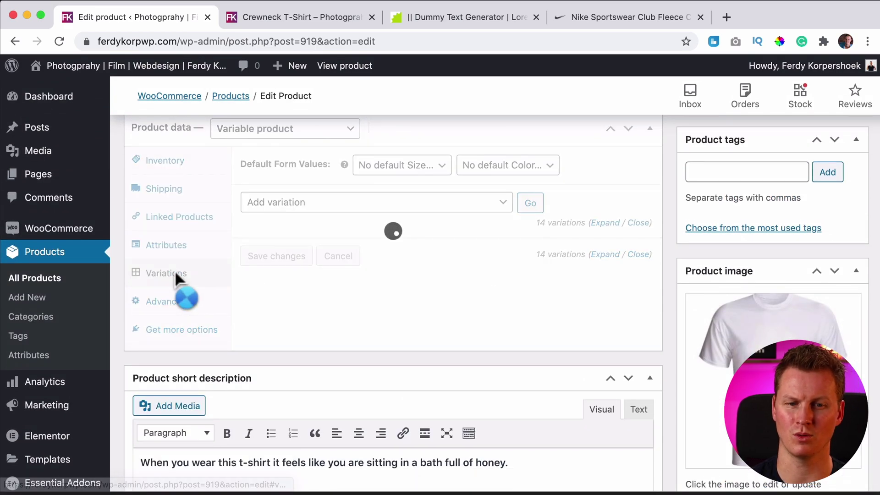
pyautogui.scroll(-1, 477, 306)
pyautogui.click(485, 225)
pyautogui.scroll(-2, 343, 366)
# - Set stock quantity 7 for variations #920 and #921 (XS Black)
pyautogui.doubleClick(289, 358)
pyautogui.write('7')
pyautogui.scroll(-9, 381, 294)
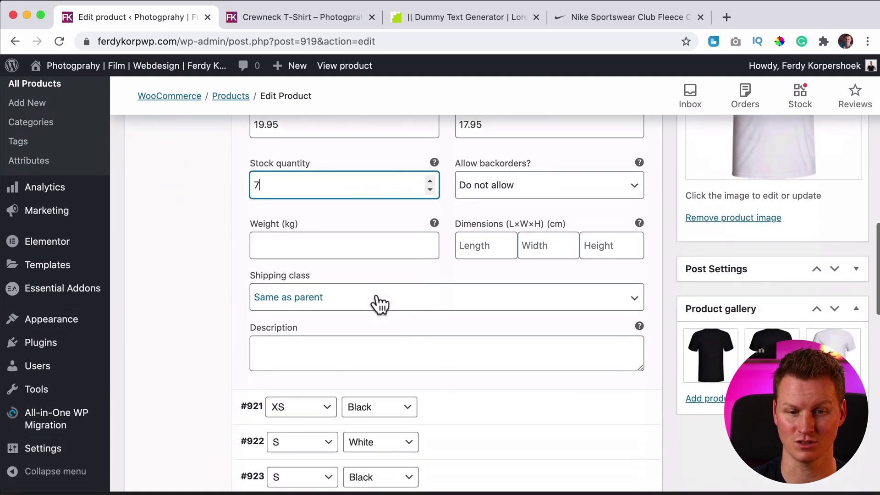
pyautogui.click(487, 265)
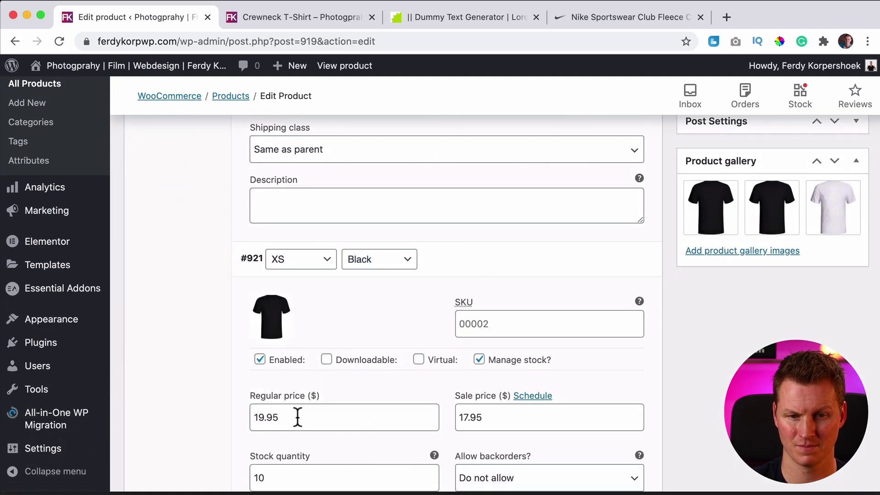
pyautogui.scroll(-3, 302, 418)
pyautogui.click(257, 405)
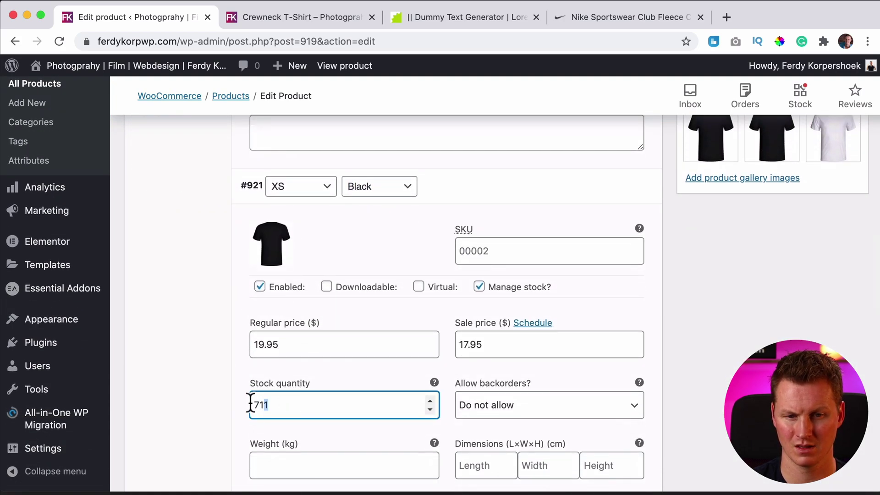
pyautogui.write('7')
pyautogui.scroll(-15, 357, 349)
pyautogui.scroll(10, 417, 312)
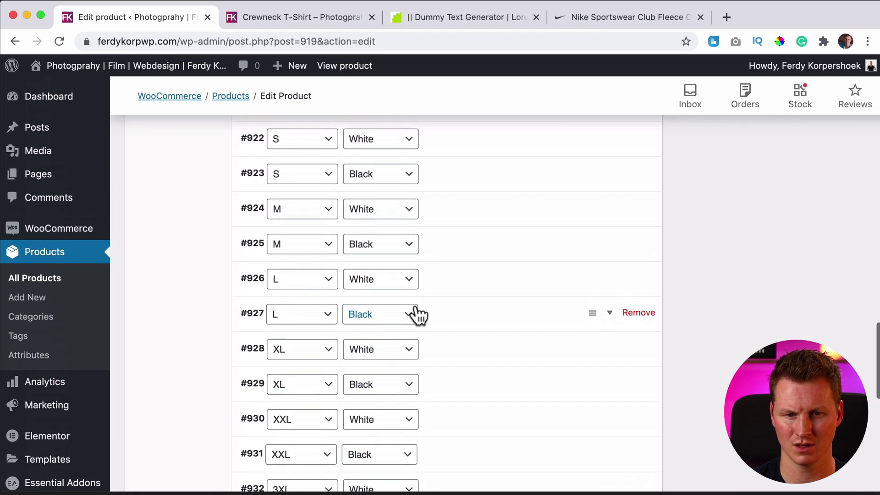
# - Set variation #924 (M White) stock to 15 and save the variation changes
pyautogui.click(458, 222)
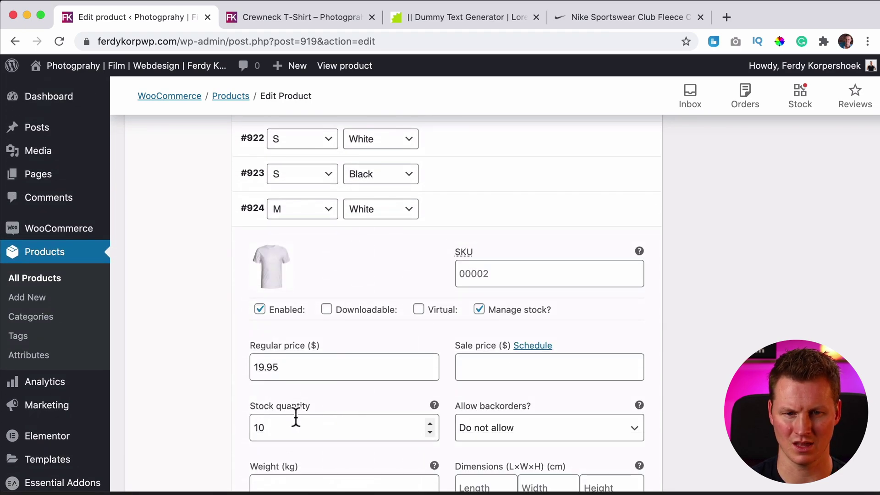
pyautogui.click(256, 427)
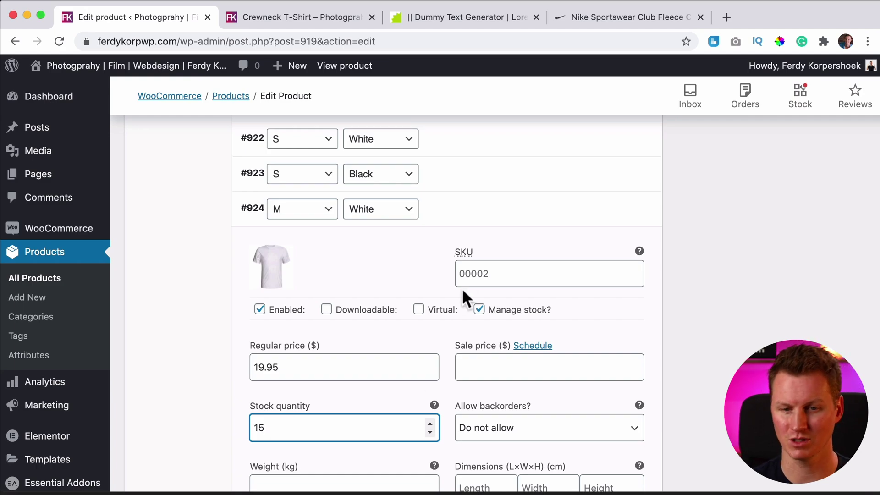
pyautogui.click(472, 225)
pyautogui.scroll(-6, 705, 340)
pyautogui.click(294, 259)
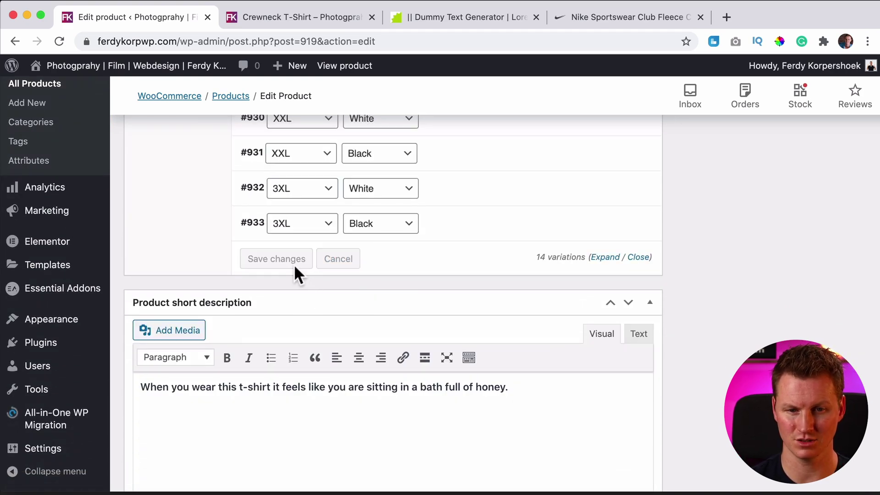
pyautogui.scroll(-4, 294, 265)
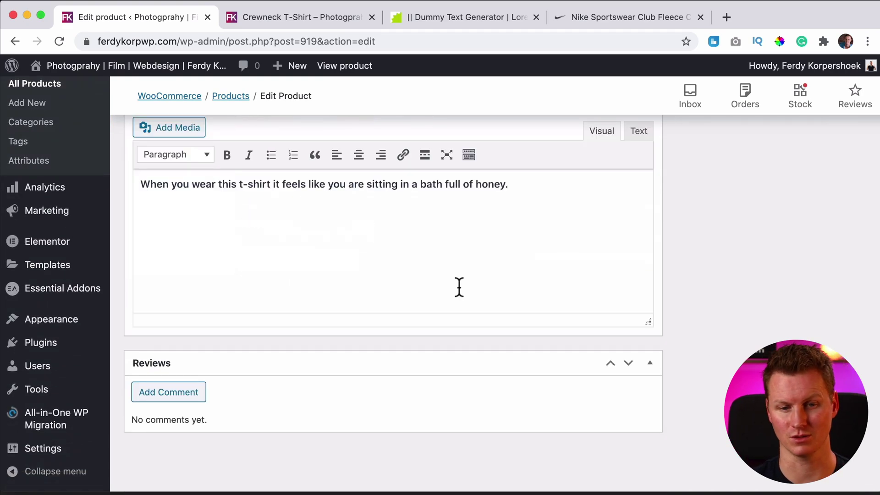
# - Post an 'Awesome T-shirt!' review comment on the product
pyautogui.scroll(2, 454, 288)
pyautogui.scroll(-3, 443, 290)
pyautogui.click(175, 349)
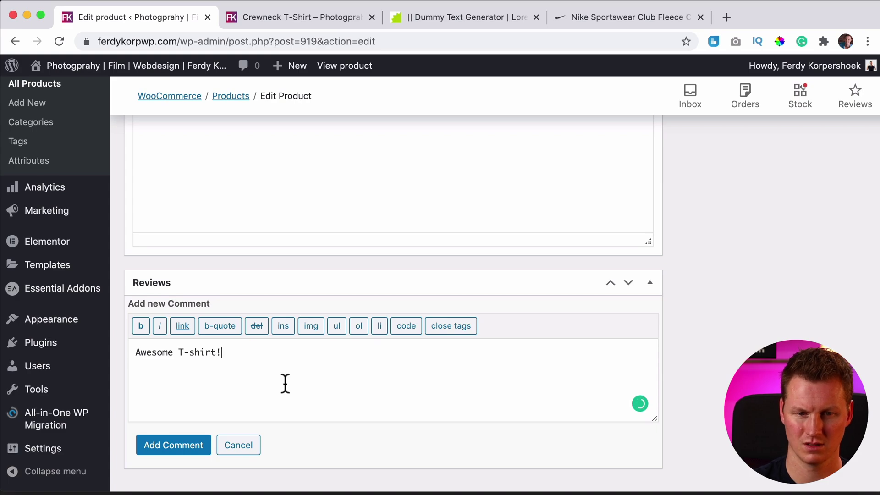
pyautogui.click(172, 454)
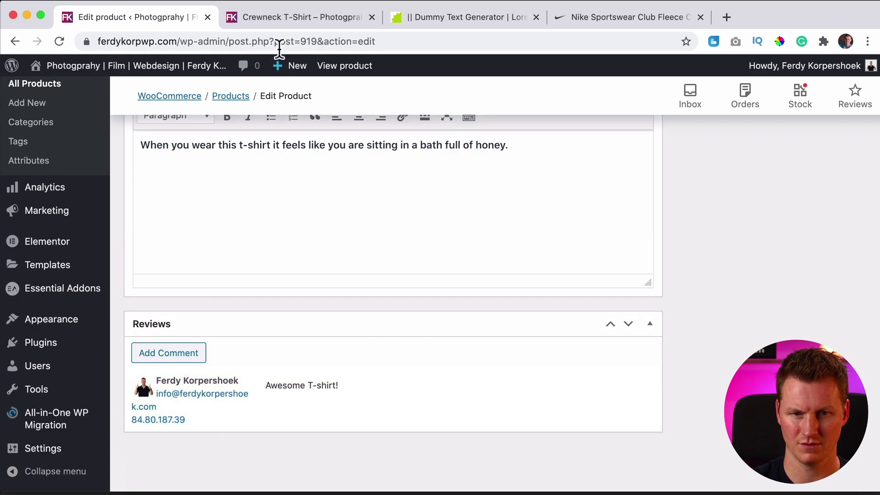
# - Reload the live product page and show its Reviews section
pyautogui.click(284, 19)
pyautogui.press('super+r')
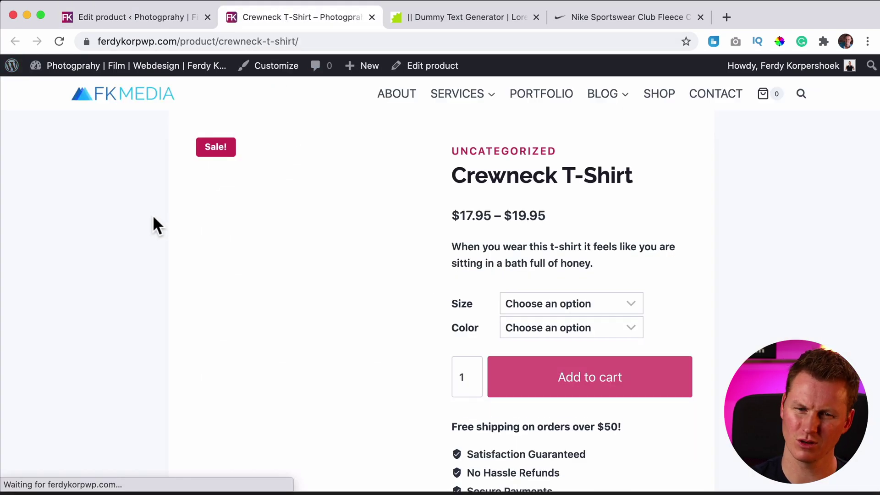
pyautogui.scroll(-3, 153, 215)
pyautogui.scroll(-8, 152, 215)
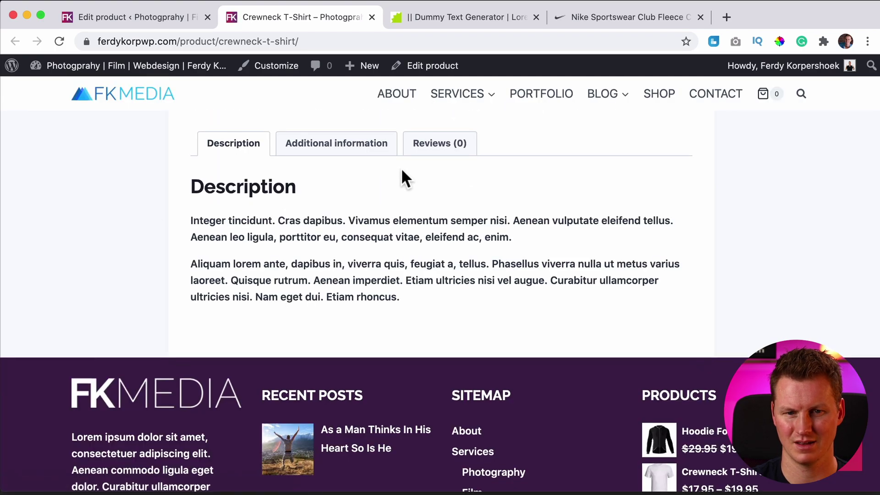
pyautogui.click(434, 147)
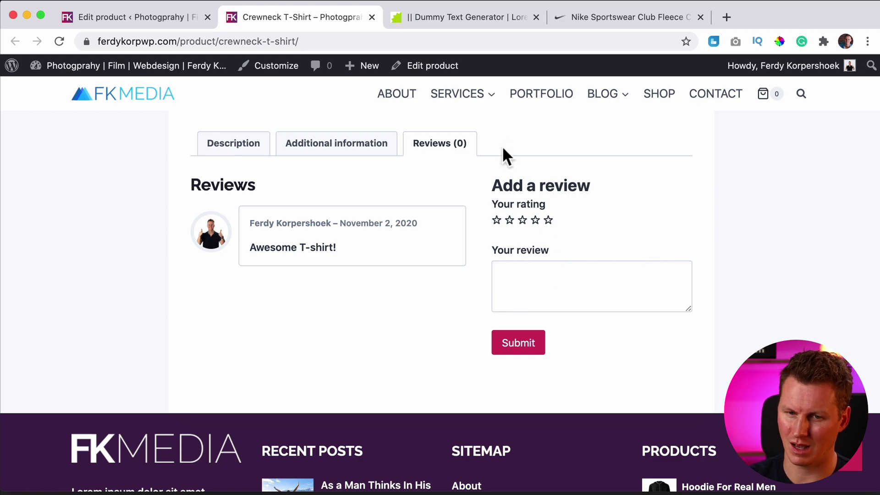
pyautogui.click(301, 40)
pyautogui.press('super+c')
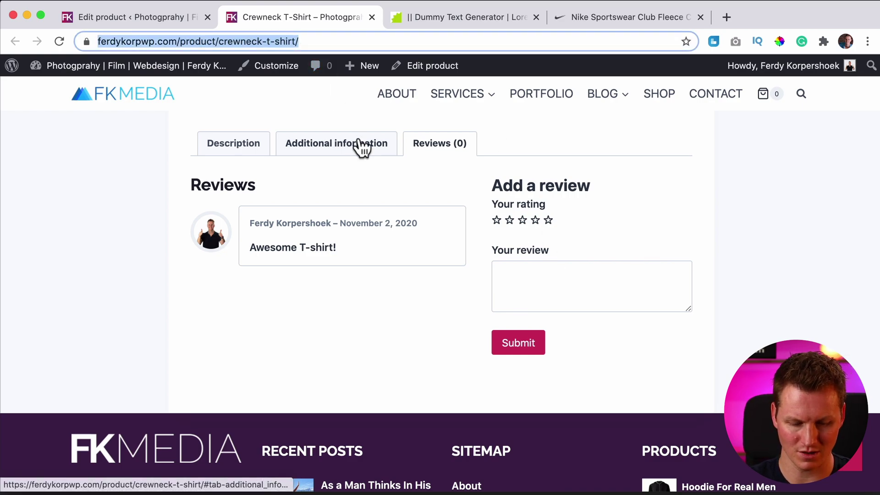
pyautogui.press('super+space')
pyautogui.write('saf')
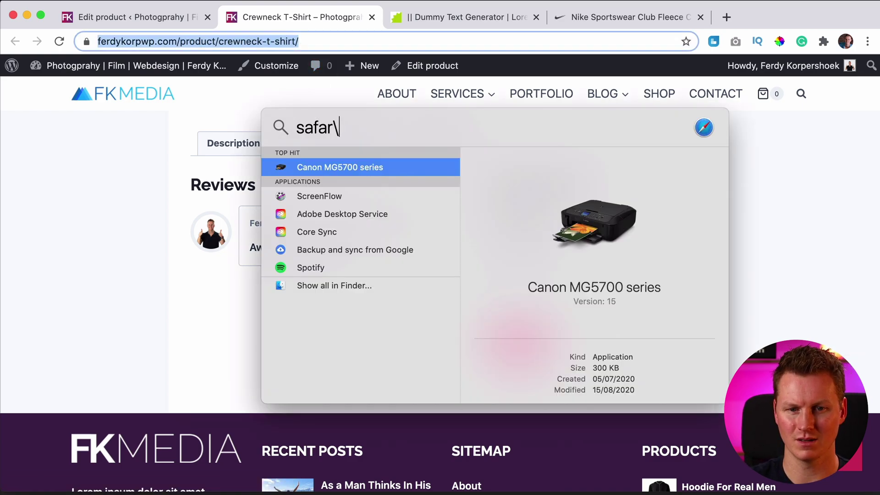
pyautogui.write('ar\\')
pyautogui.press('BackSpace')
pyautogui.press('Escape')
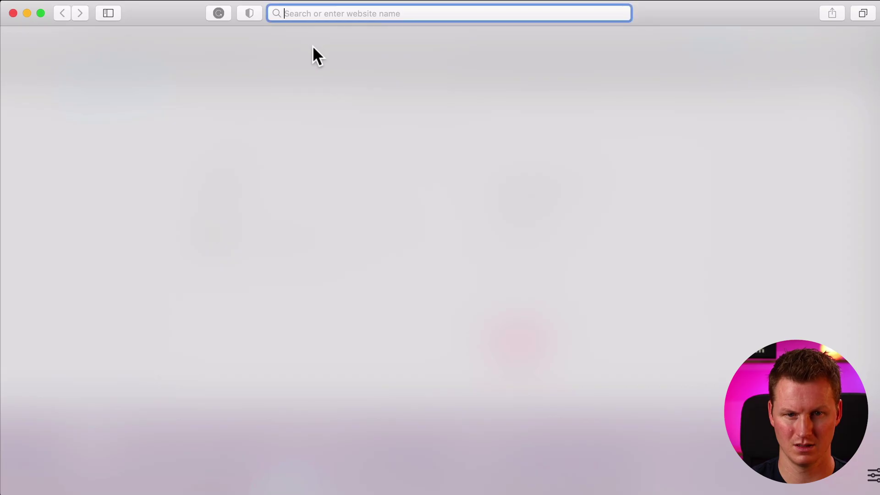
pyautogui.press('super+v')
pyautogui.press('Return')
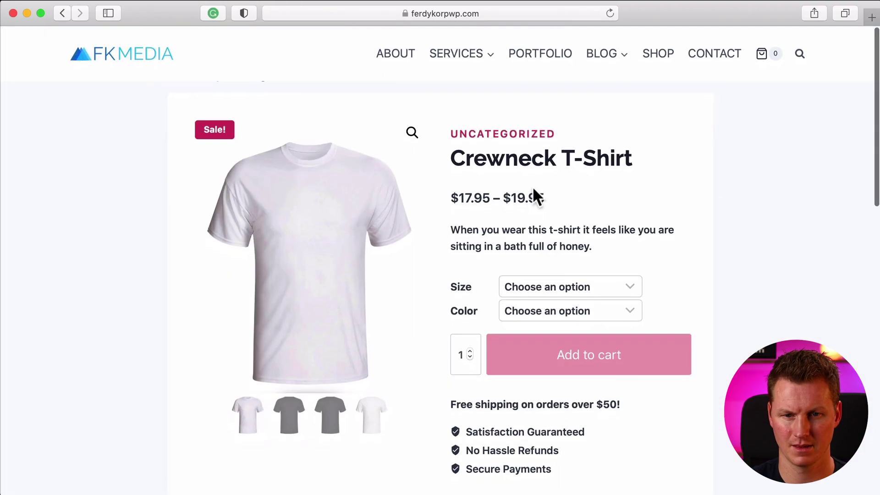
pyautogui.scroll(-6, 534, 196)
pyautogui.click(458, 309)
pyautogui.scroll(-5, 464, 294)
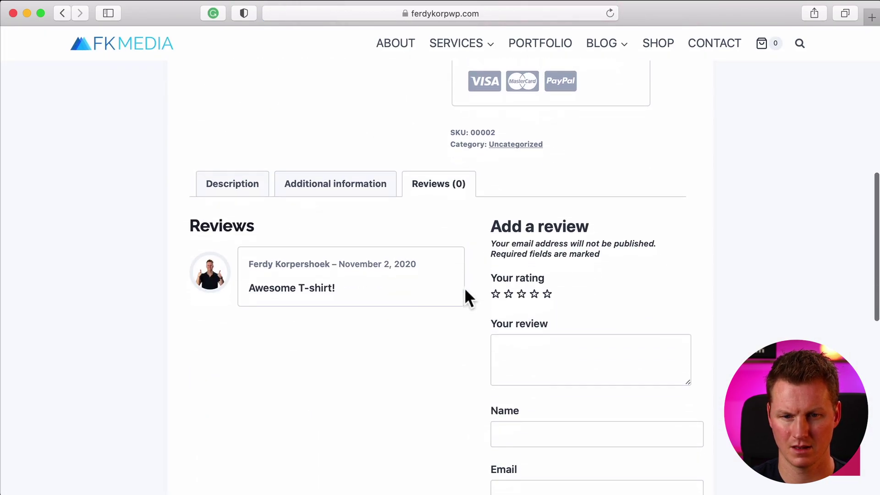
pyautogui.click(559, 261)
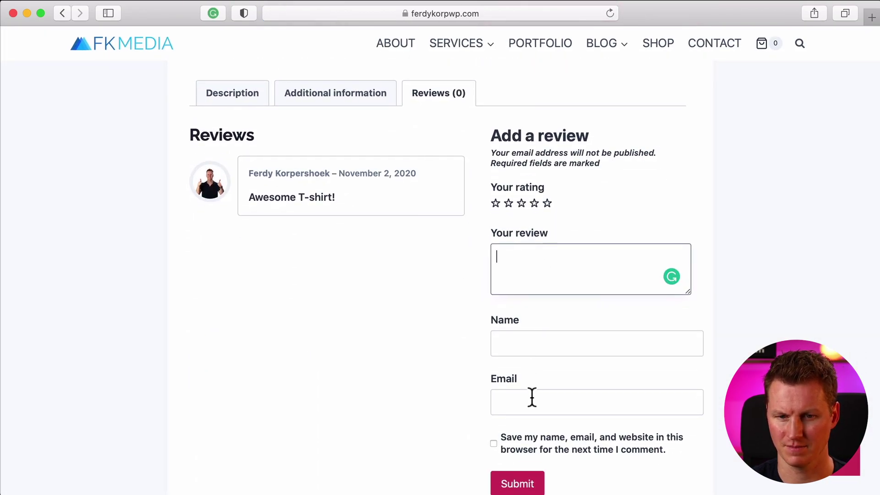
pyautogui.click(13, 13)
pyautogui.scroll(10, 261, 232)
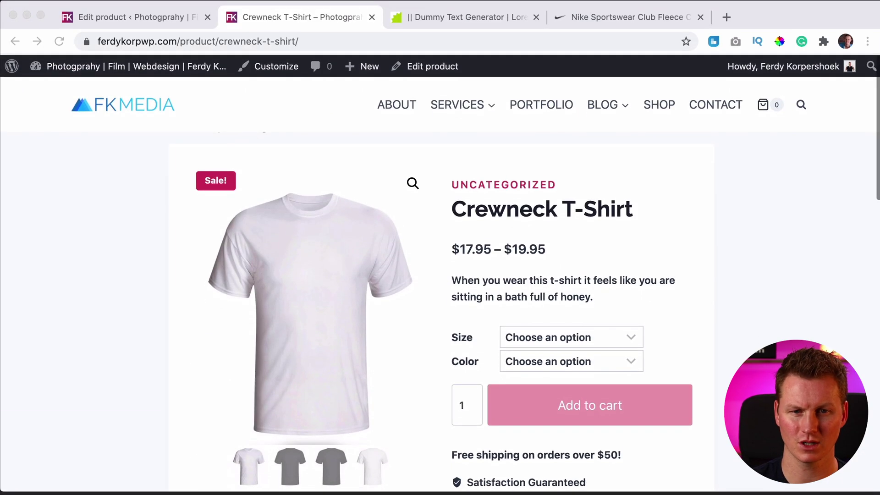
# - Create a T-Shirts product category and untick Uncategorized for the product
pyautogui.click(115, 17)
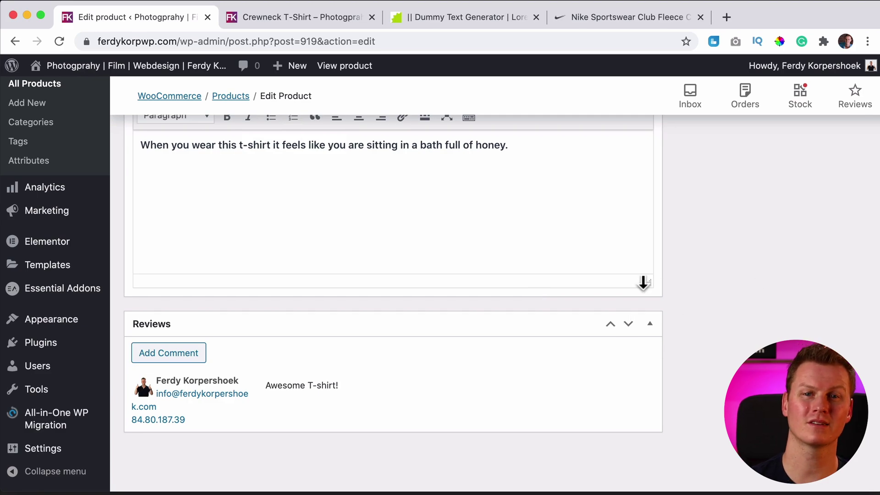
pyautogui.scroll(10, 650, 283)
pyautogui.scroll(10, 669, 276)
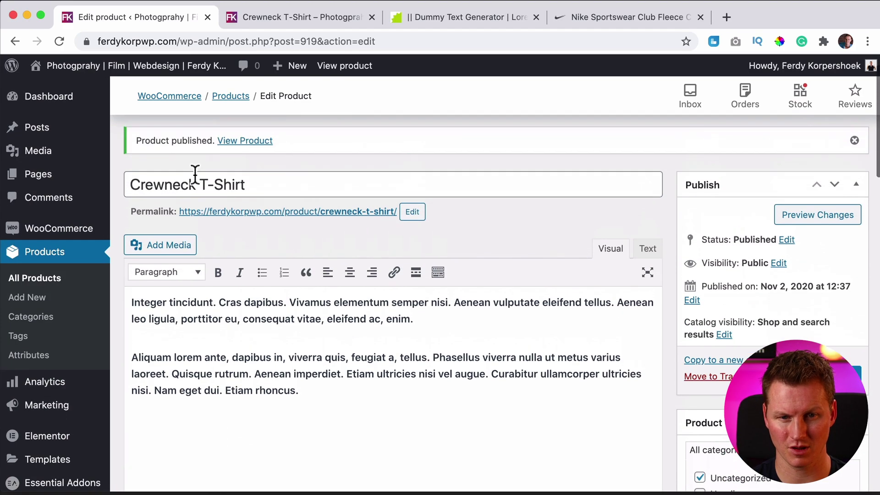
pyautogui.scroll(-3, 730, 313)
pyautogui.scroll(-4, 731, 316)
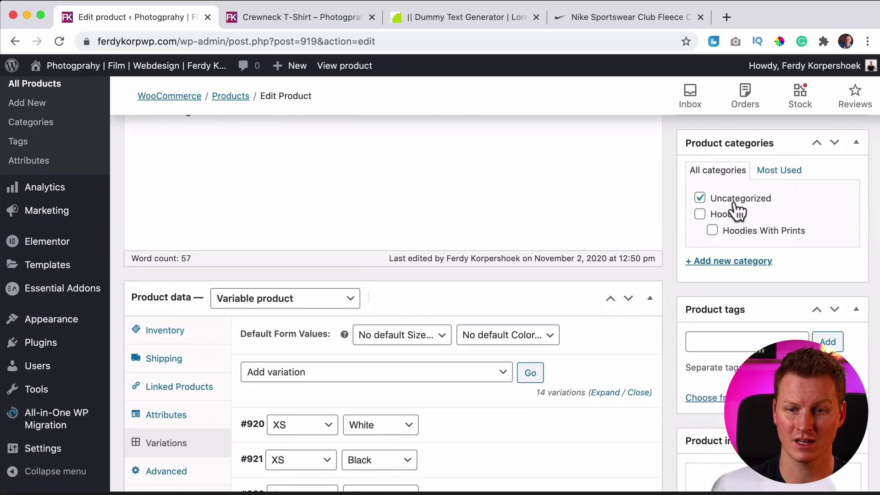
pyautogui.click(723, 262)
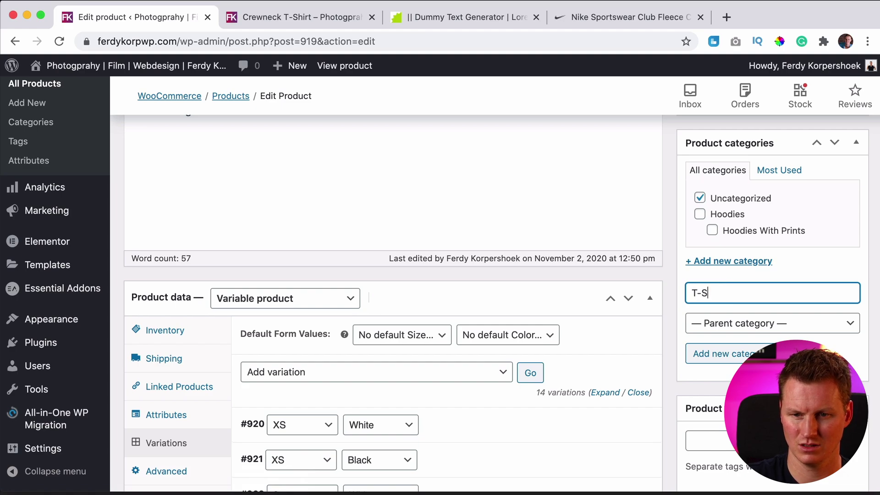
pyautogui.write('T-Shirts')
pyautogui.click(729, 354)
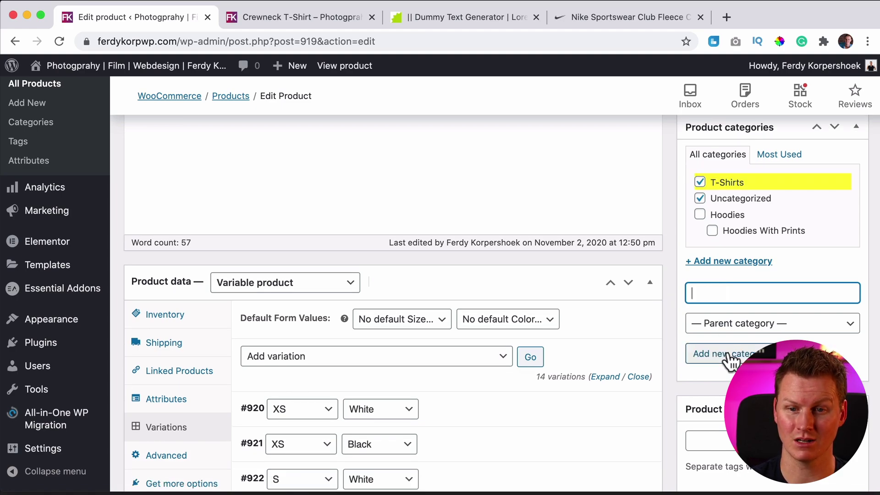
pyautogui.click(700, 199)
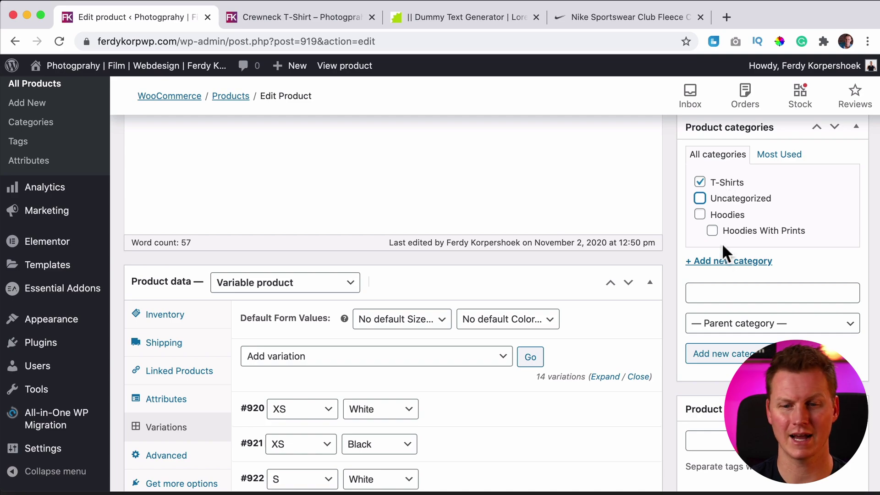
# - Create the T-Shirts With Print subcategory with T-Shirts as its parent
pyautogui.click(724, 292)
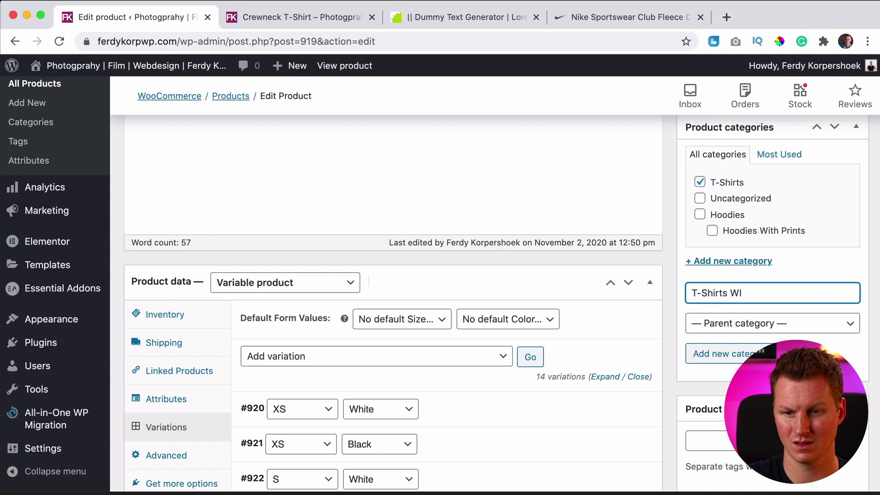
pyautogui.write('int')
pyautogui.click(725, 331)
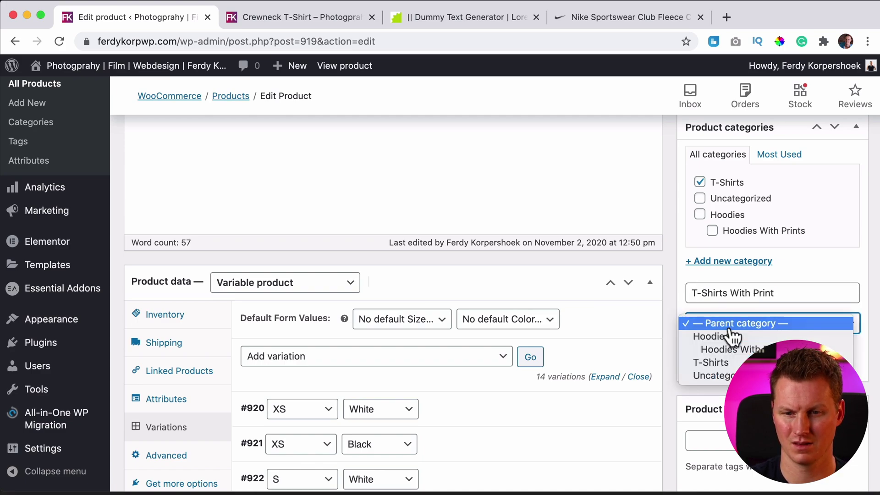
pyautogui.click(715, 362)
pyautogui.click(719, 367)
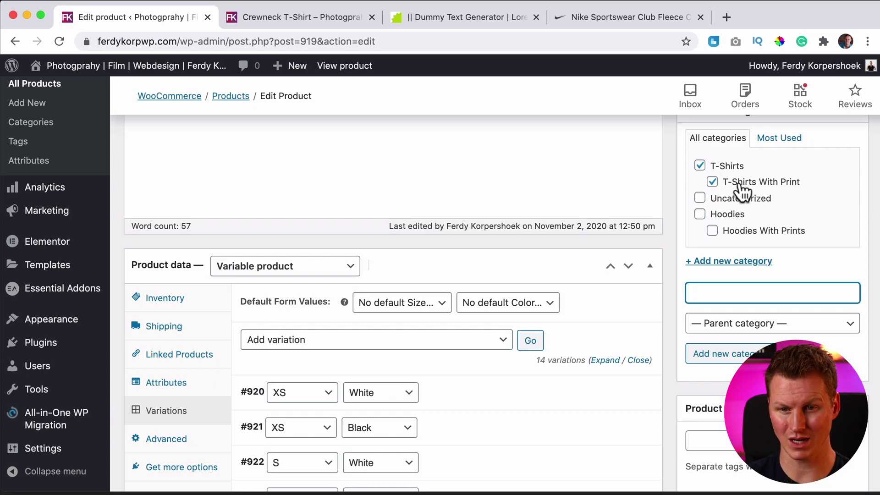
# - Add the product tags T-shirt and White
pyautogui.scroll(-5, 796, 279)
pyautogui.scroll(-1, 758, 277)
pyautogui.click(718, 217)
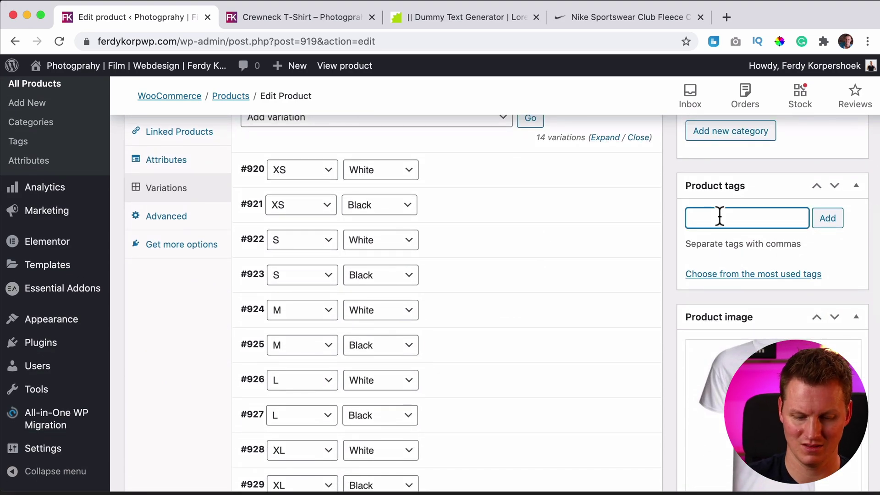
pyautogui.write('T-shirt,')
pyautogui.press('BackSpace')
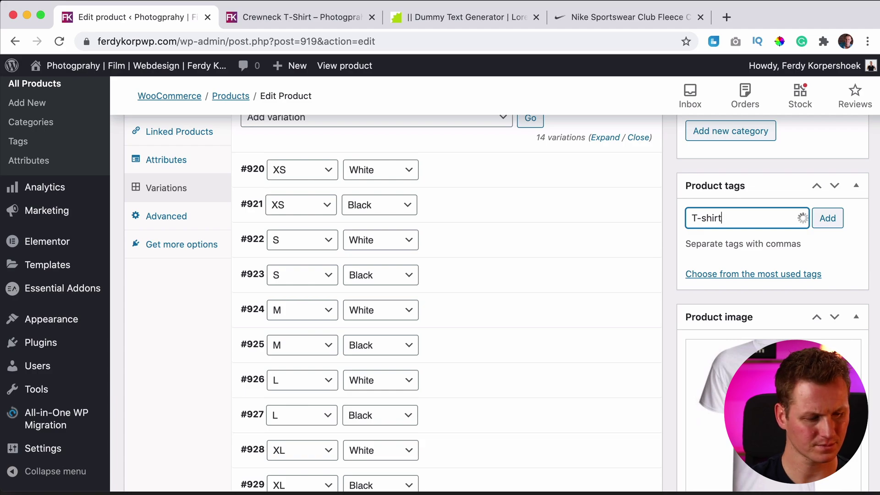
pyautogui.click(828, 219)
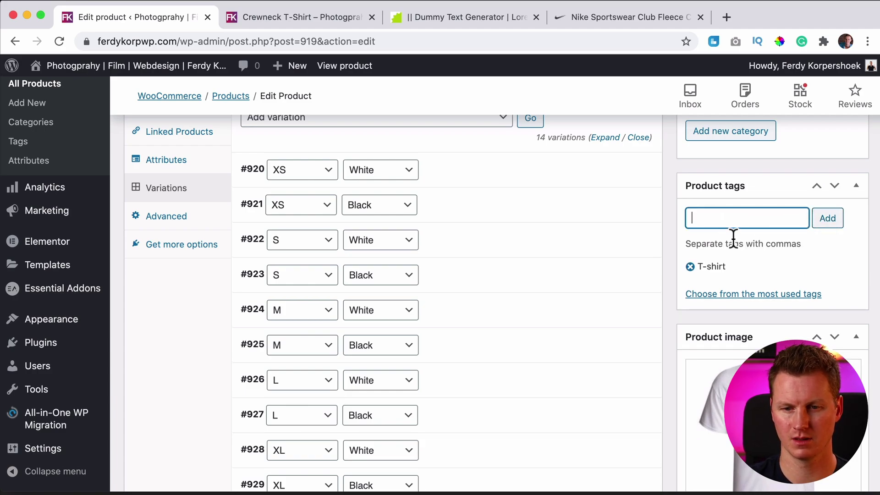
pyautogui.write('White')
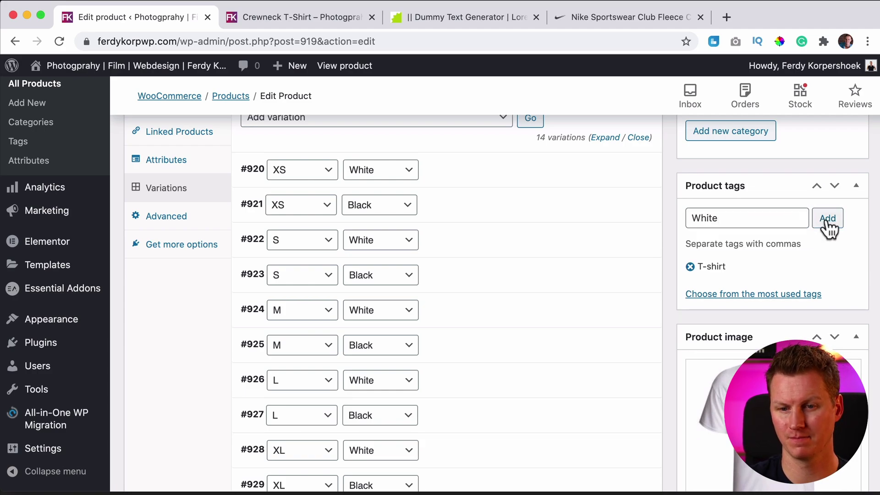
pyautogui.click(827, 219)
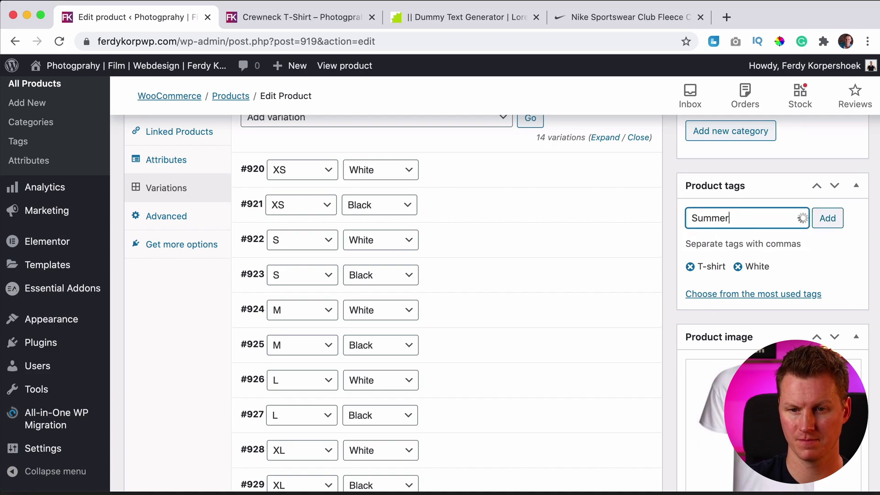
# - Add the product tags Summer, Crewneck and Bath Of Honey
pyautogui.click(827, 219)
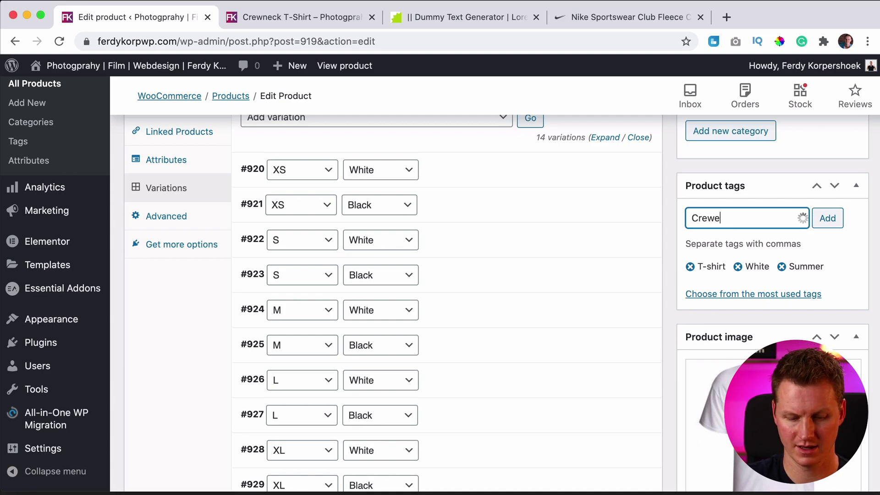
pyautogui.write('Crewneck')
pyautogui.click(827, 219)
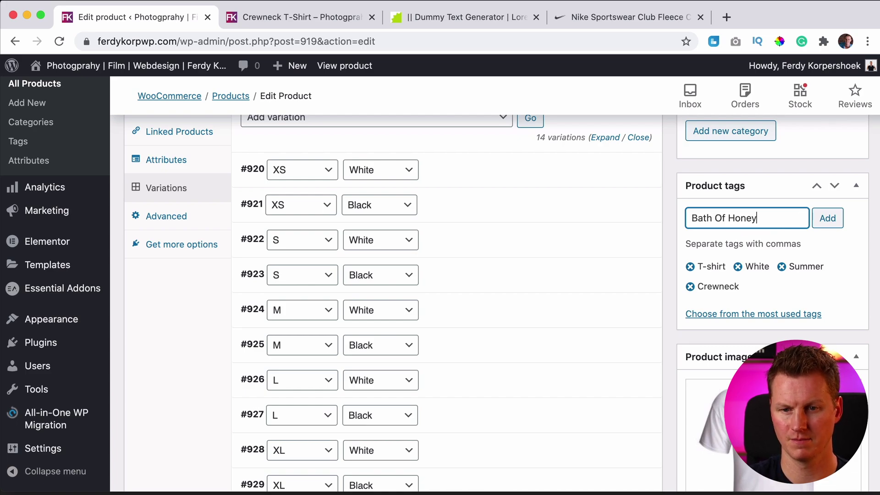
pyautogui.click(828, 219)
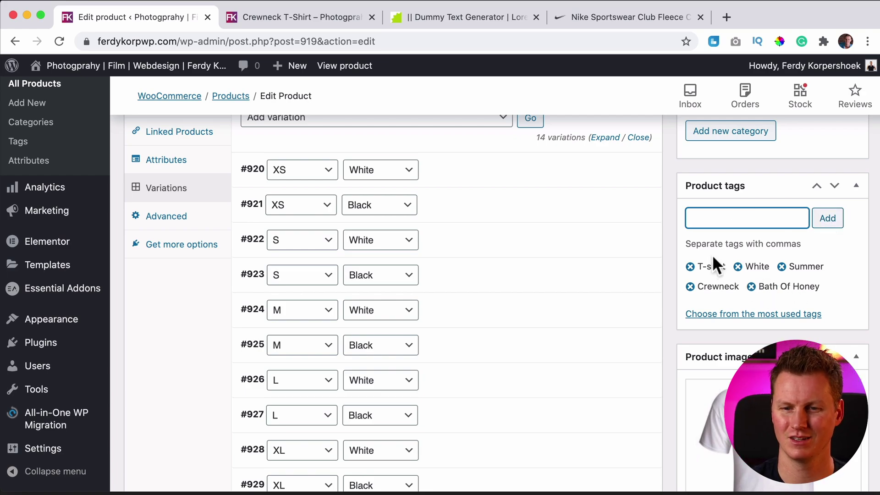
pyautogui.scroll(-4, 703, 249)
# - Save the product changes and reload the storefront product page
pyautogui.scroll(10, 667, 265)
pyautogui.click(834, 275)
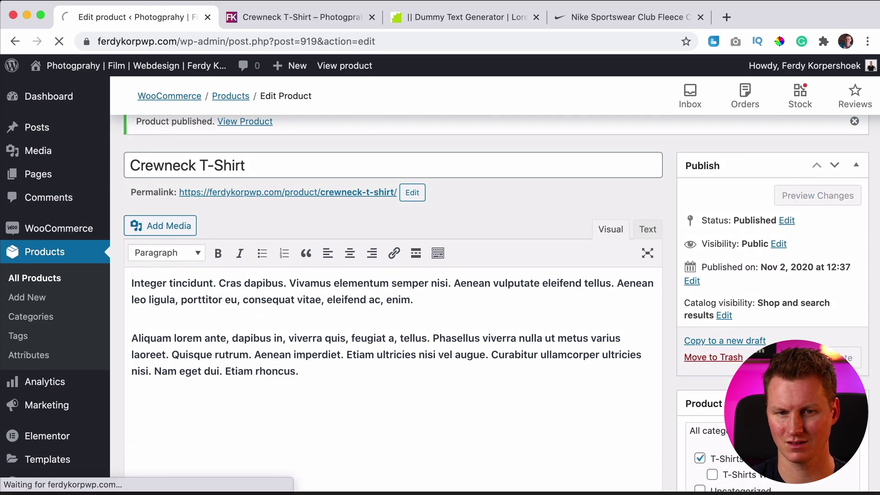
pyautogui.click(279, 20)
pyautogui.press('super+r')
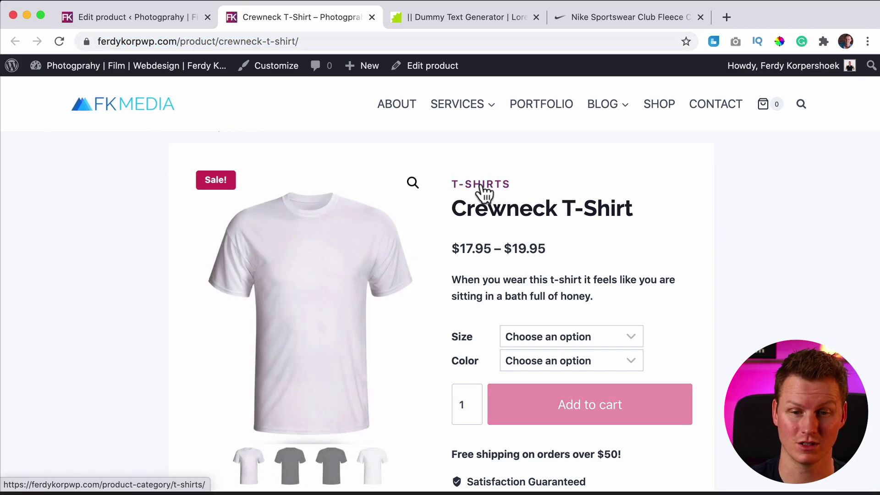
# - Choose size XS and colour Black on the live product page
pyautogui.moveTo(451, 248); pyautogui.dragTo(522, 249)
pyautogui.click(546, 248)
pyautogui.scroll(-3, 546, 247)
pyautogui.click(544, 246)
pyautogui.click(533, 261)
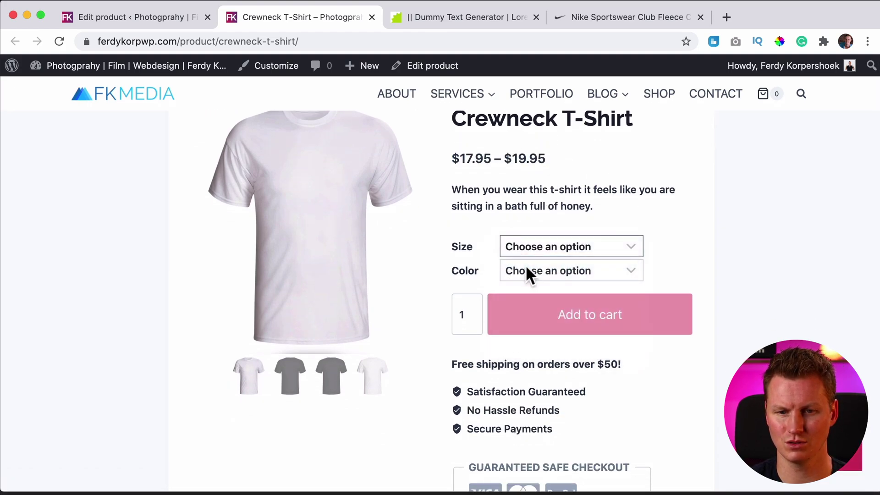
pyautogui.click(530, 269)
pyautogui.click(544, 300)
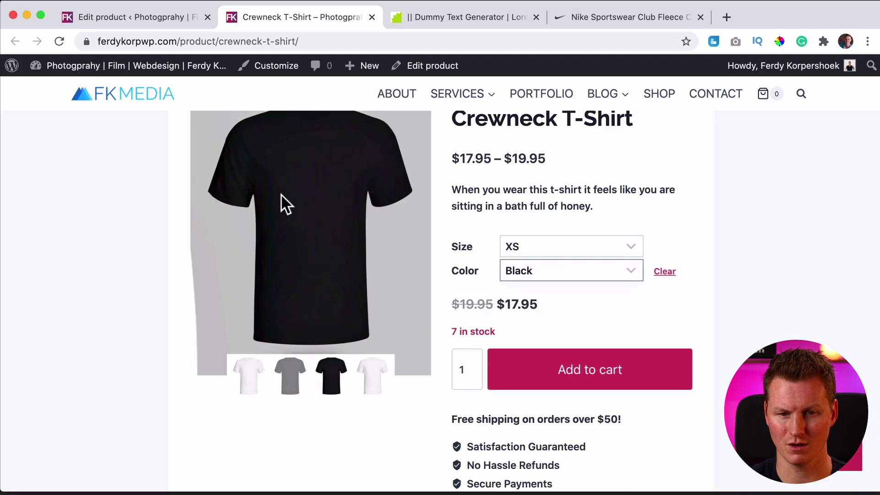
pyautogui.click(369, 381)
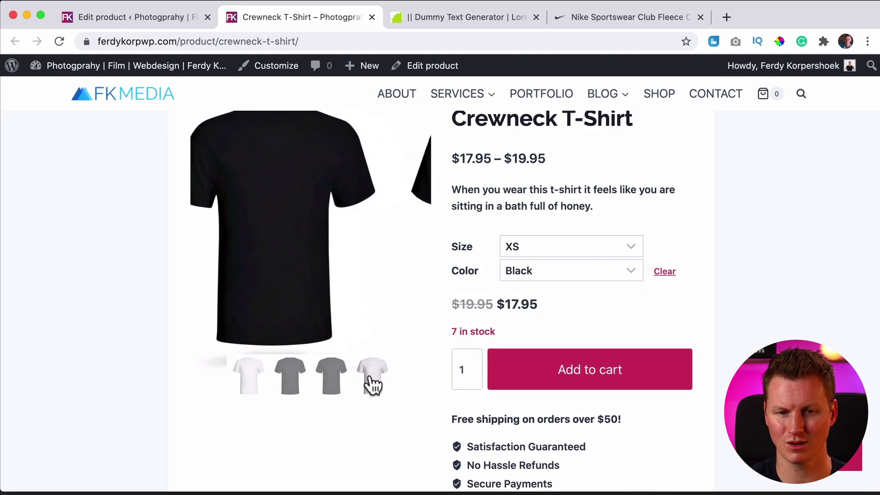
pyautogui.scroll(-3, 531, 216)
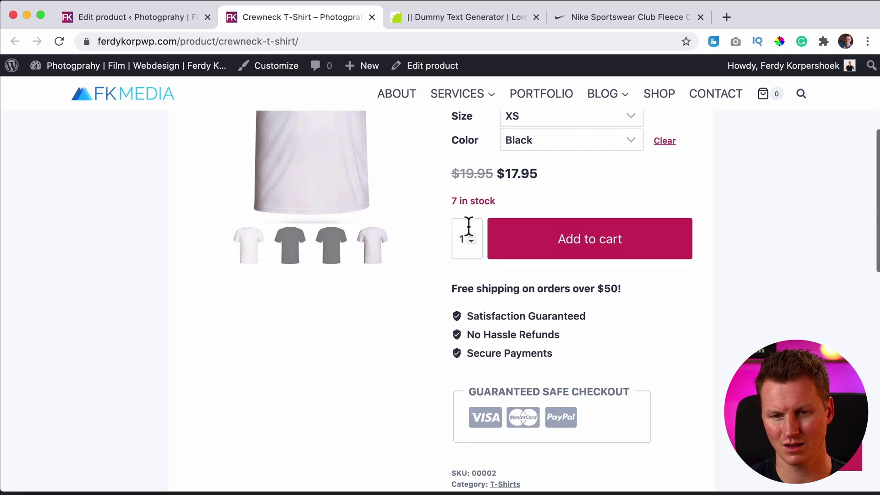
# - Set quantity 4, switch the size to M, and add the shirts to the cart
pyautogui.click(471, 235)
pyautogui.scroll(1, 478, 211)
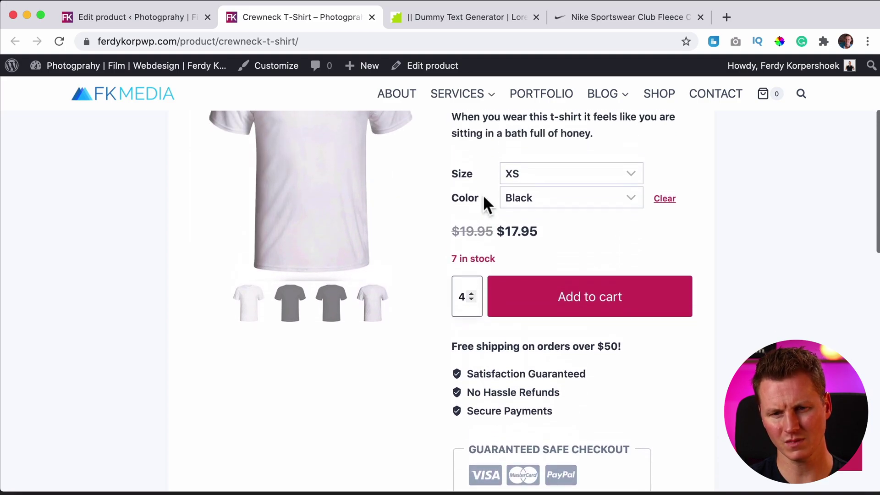
pyautogui.click(538, 182)
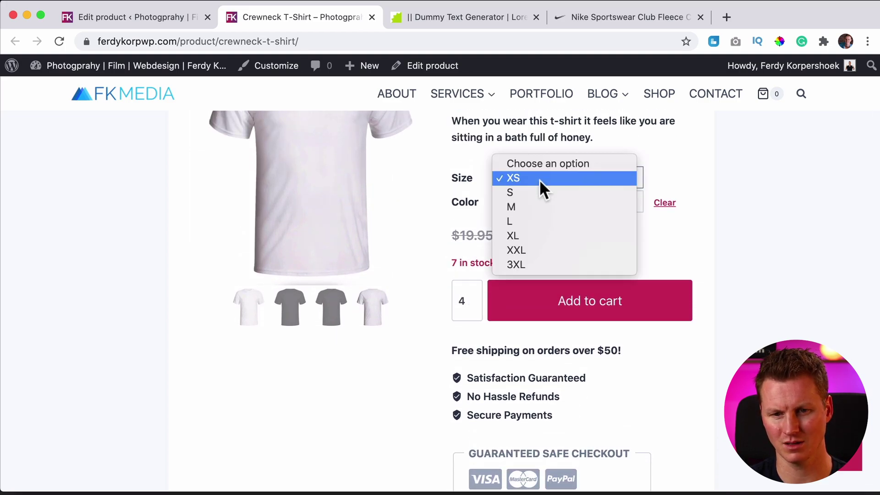
pyautogui.click(522, 207)
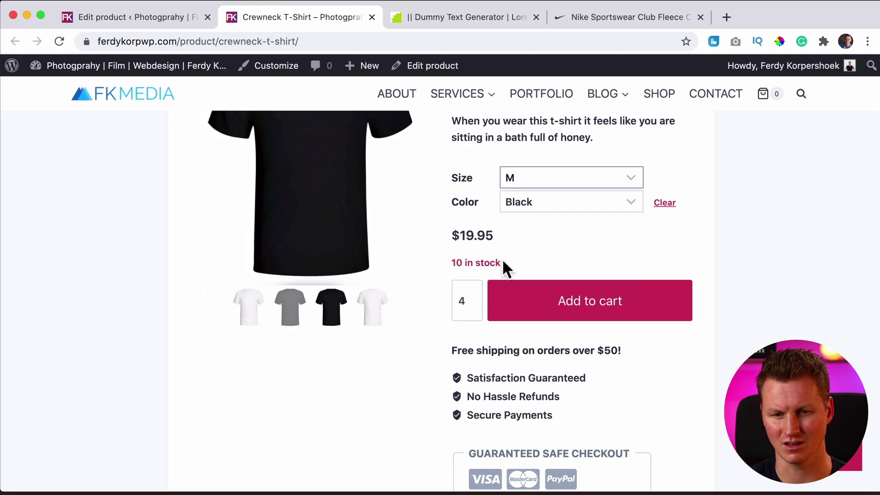
pyautogui.click(567, 305)
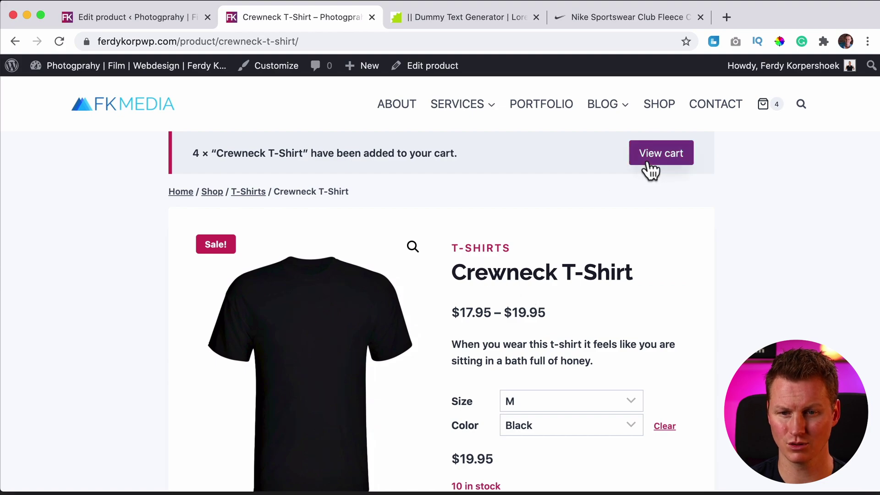
pyautogui.scroll(-14, 473, 257)
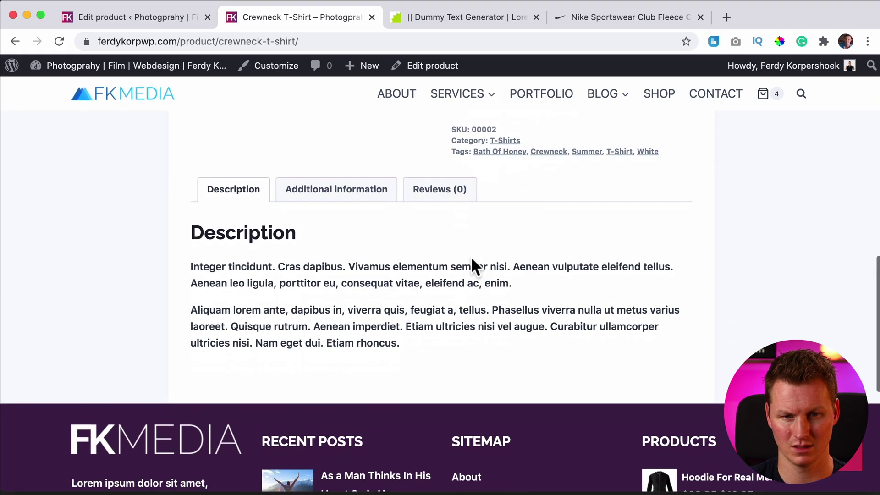
pyautogui.click(311, 197)
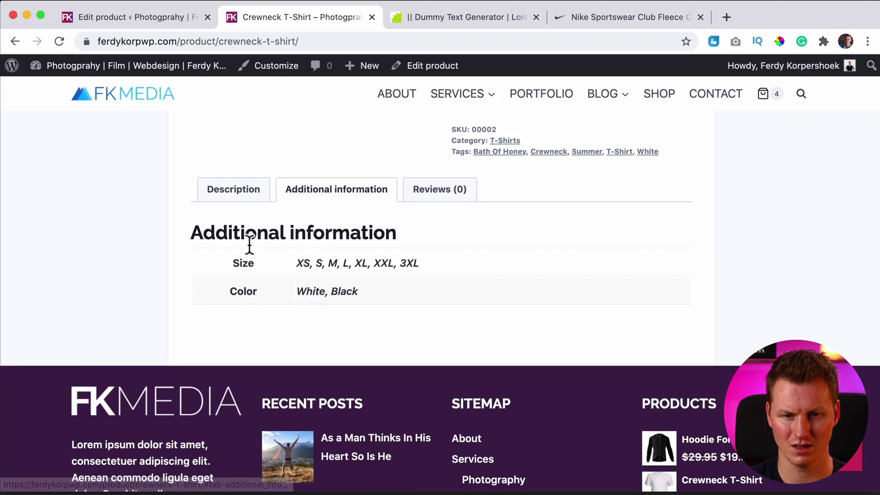
pyautogui.tripleClick(242, 257)
pyautogui.click(235, 291)
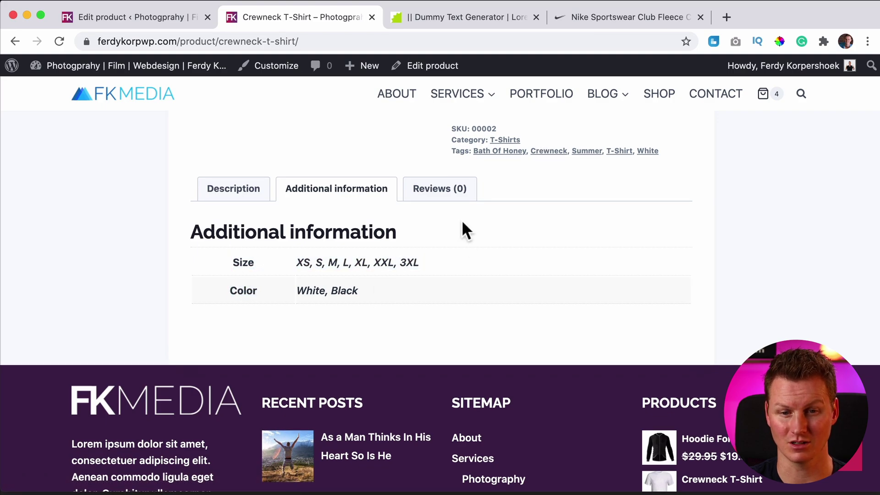
pyautogui.click(448, 190)
pyautogui.scroll(10, 530, 291)
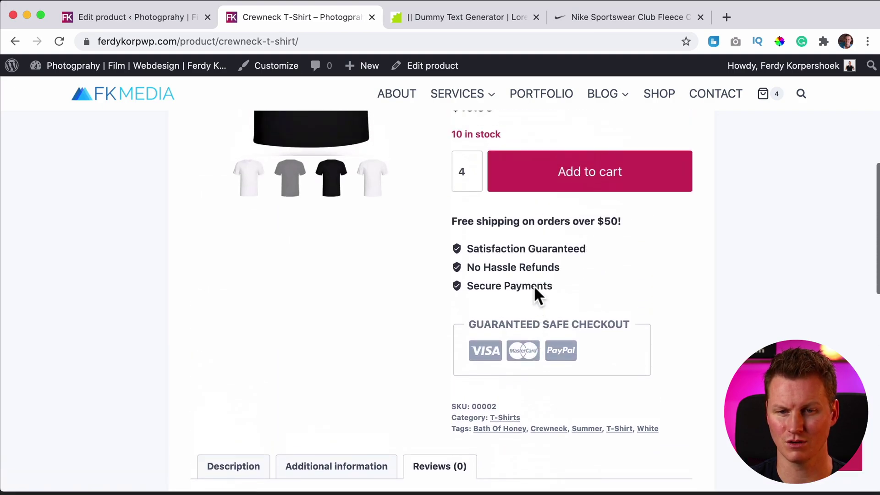
pyautogui.scroll(-10, 533, 282)
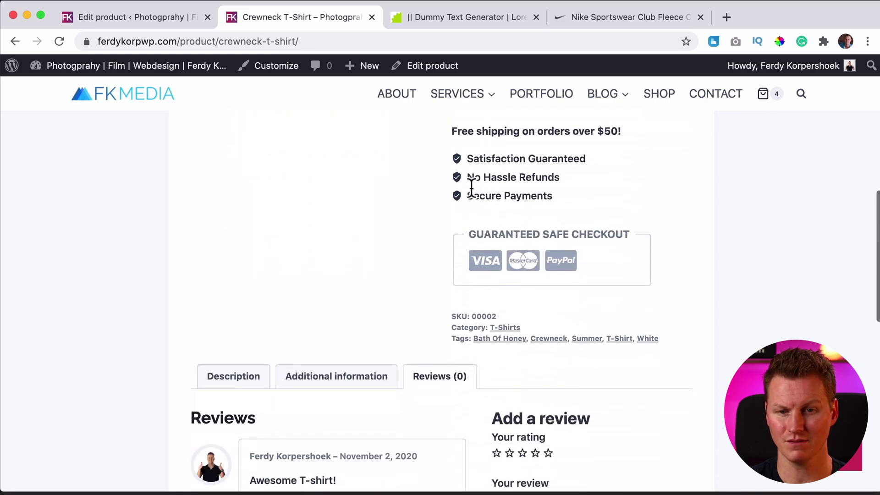
pyautogui.moveTo(465, 159); pyautogui.dragTo(640, 281)
pyautogui.click(673, 268)
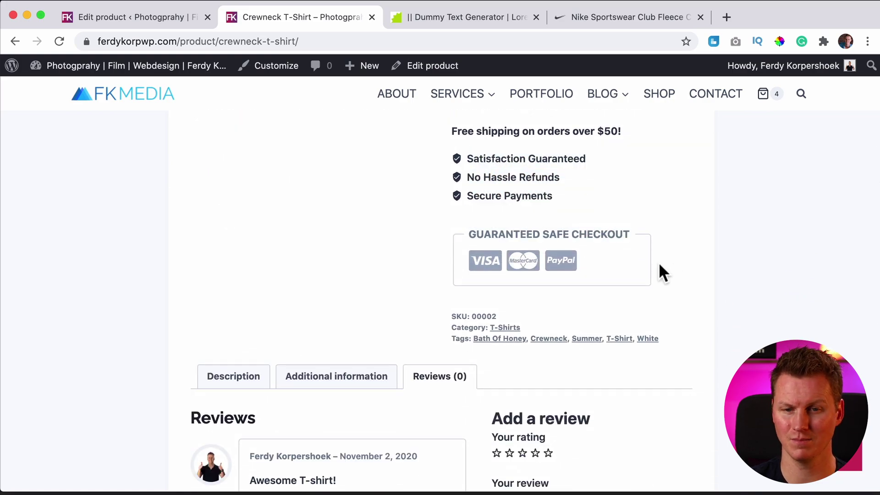
pyautogui.scroll(5, 657, 269)
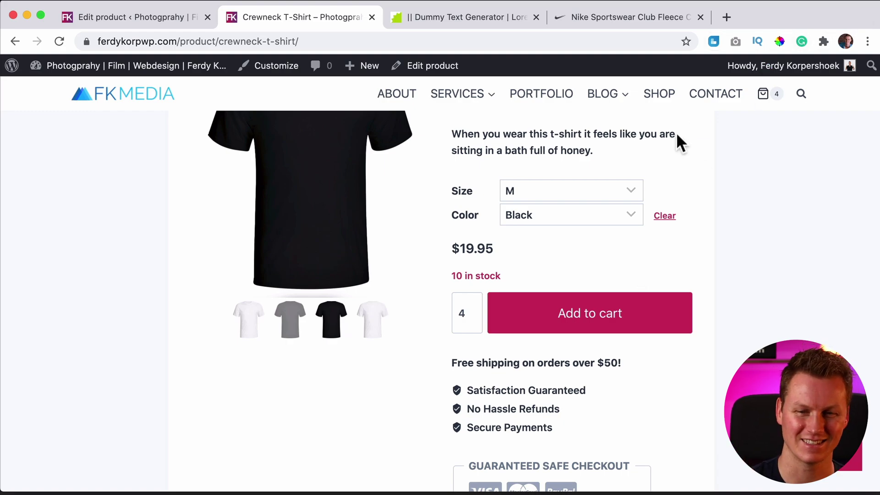
pyautogui.scroll(3, 607, 201)
pyautogui.scroll(-1, 591, 235)
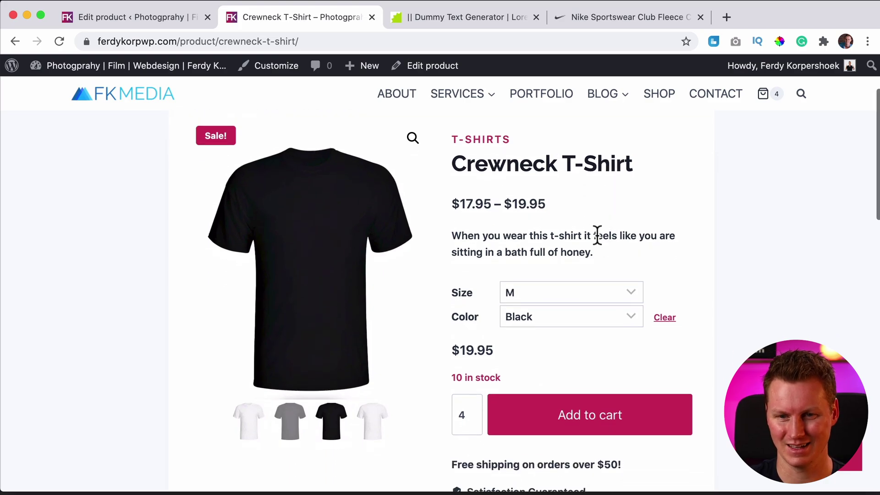
pyautogui.scroll(3, 593, 238)
pyautogui.scroll(-1, 591, 238)
pyautogui.scroll(1, 592, 240)
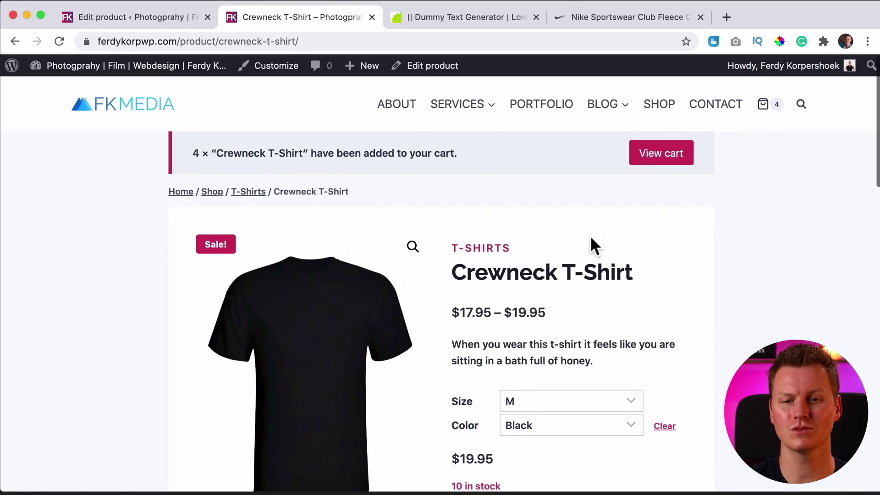
# - Open the cart page and check the Hoodie For Real Men cross-sell suggestion
pyautogui.click(655, 164)
pyautogui.click(765, 102)
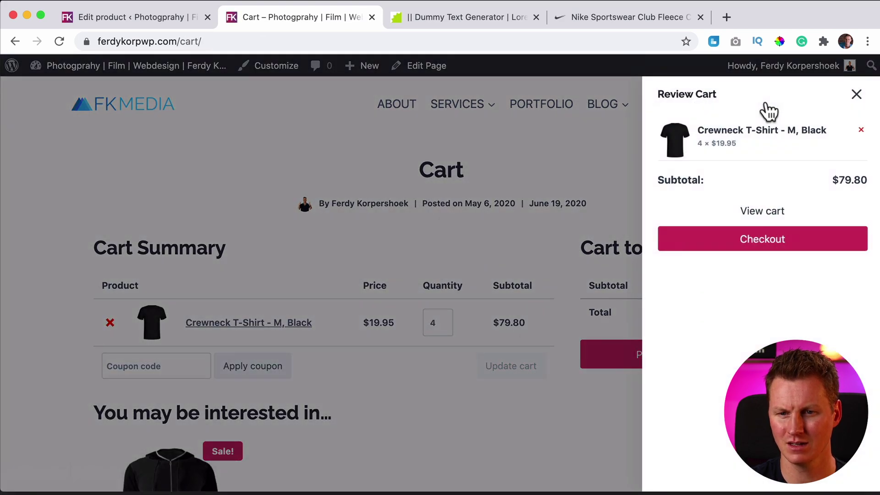
pyautogui.click(738, 212)
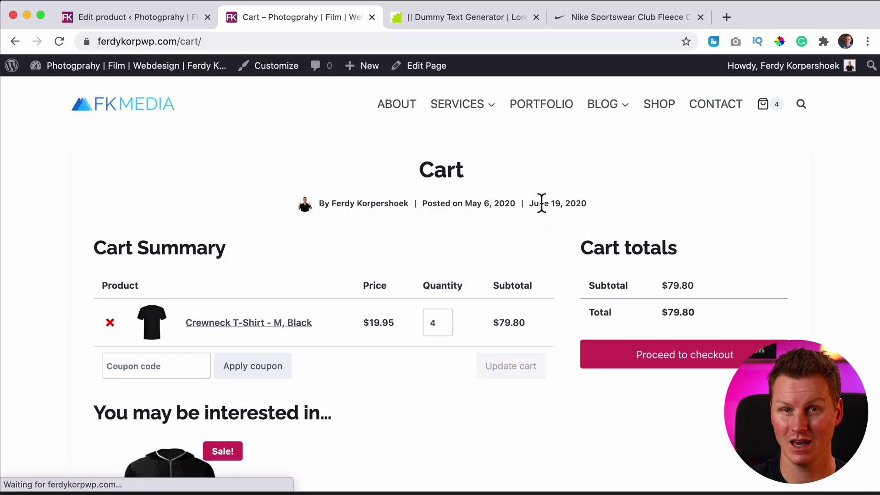
pyautogui.scroll(-5, 541, 203)
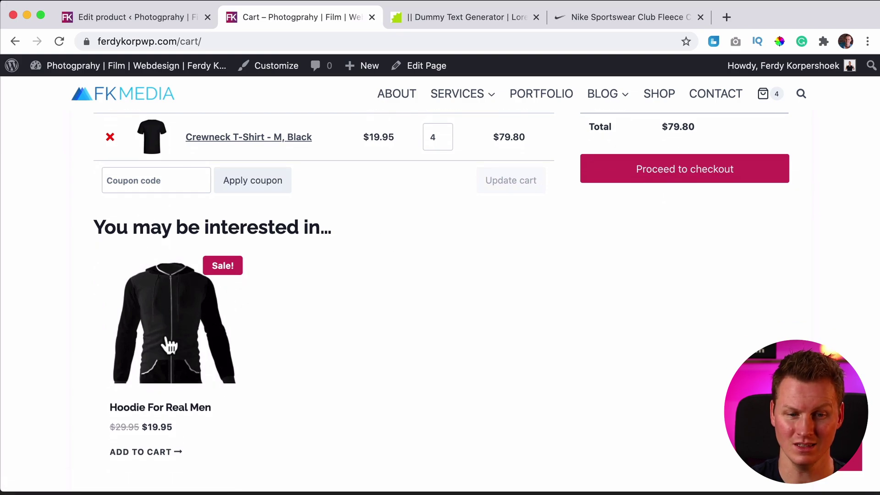
pyautogui.scroll(5, 389, 315)
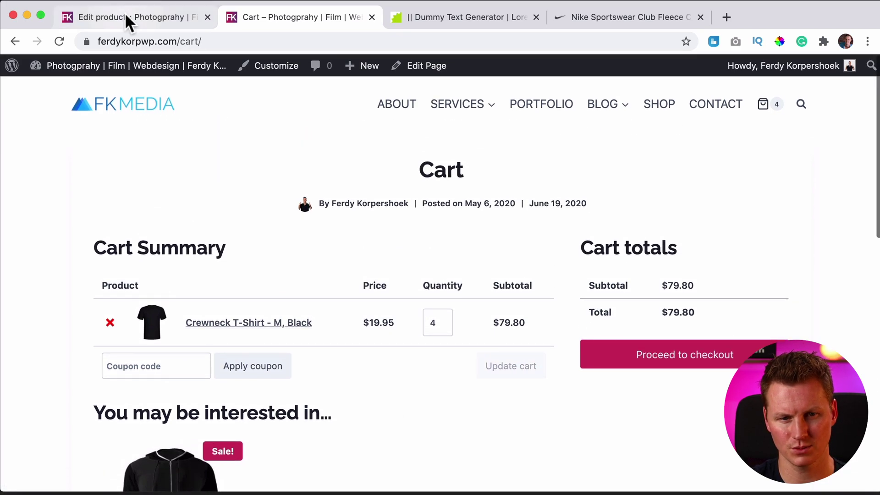
# - In Linked Products, search 'hoodie' and add Hoodie For Real Men as an upsell
pyautogui.click(124, 13)
pyautogui.scroll(-5, 188, 215)
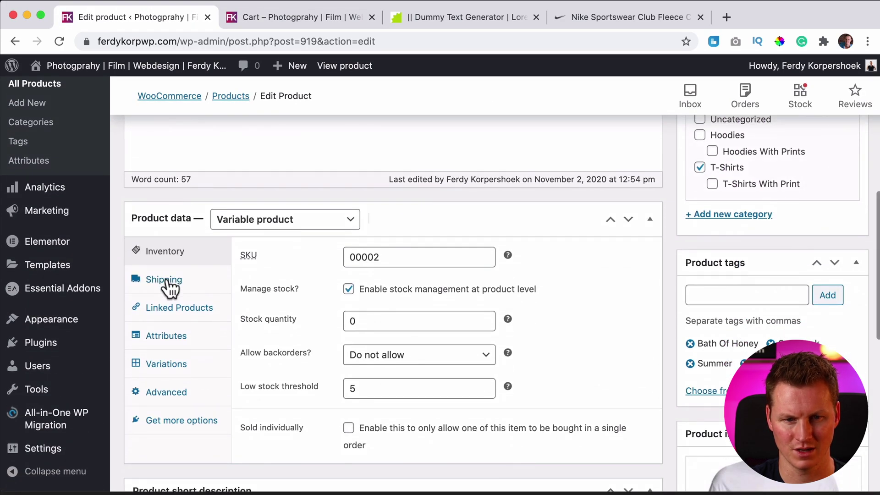
pyautogui.click(173, 314)
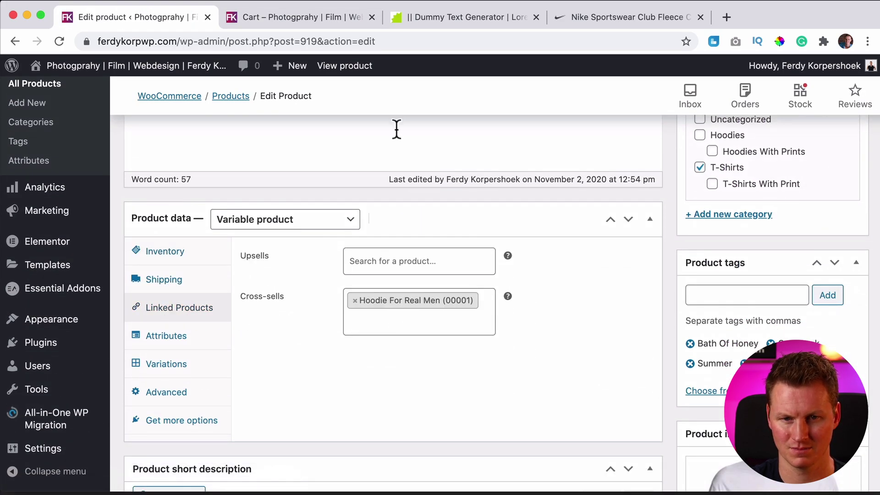
pyautogui.click(418, 268)
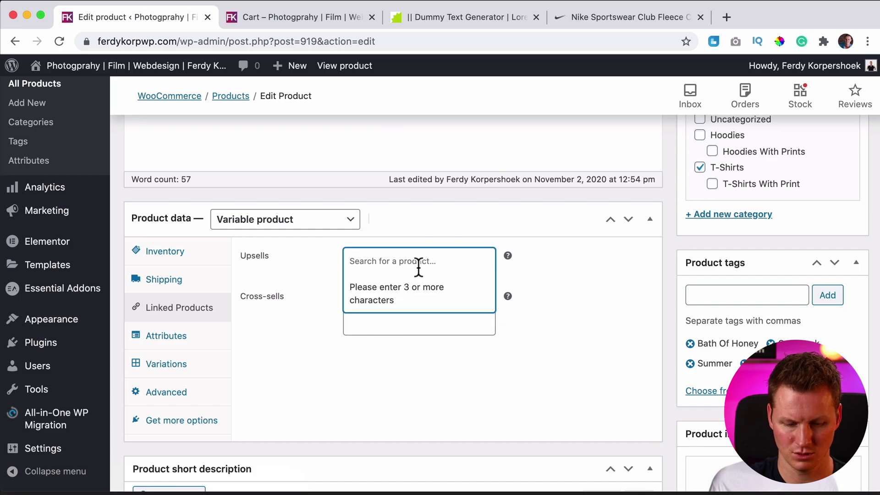
pyautogui.write('hoodie')
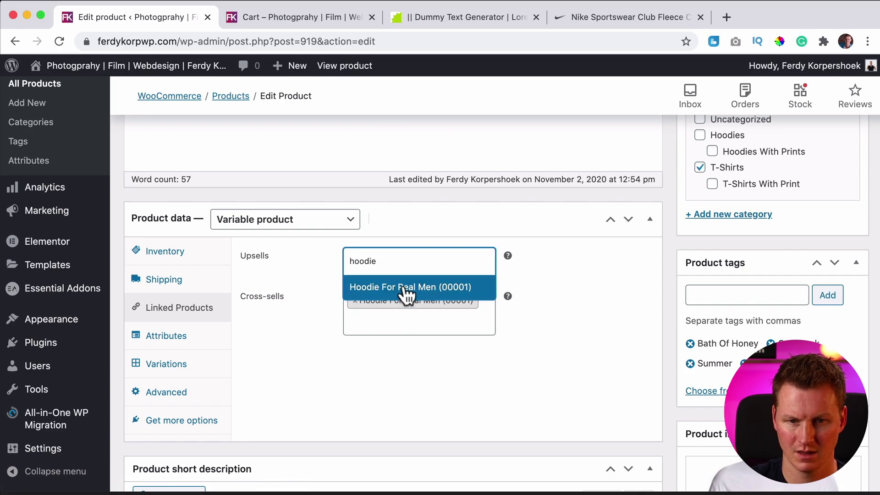
pyautogui.click(405, 288)
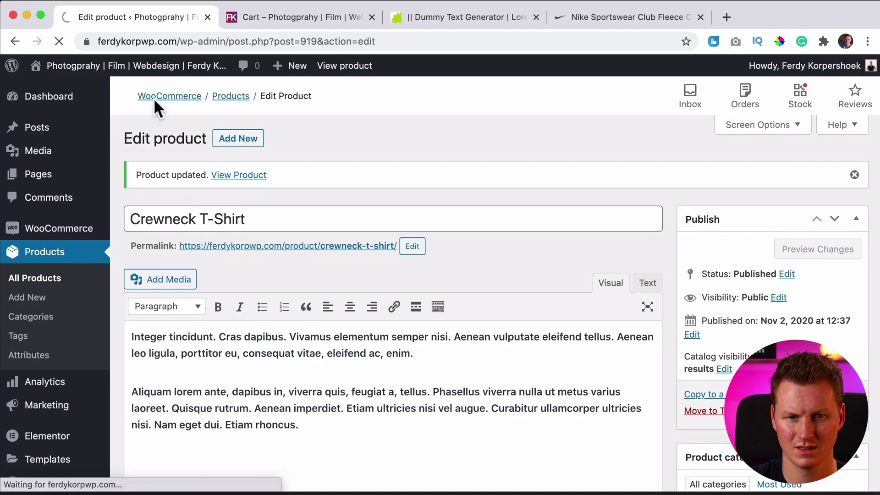
pyautogui.click(256, 18)
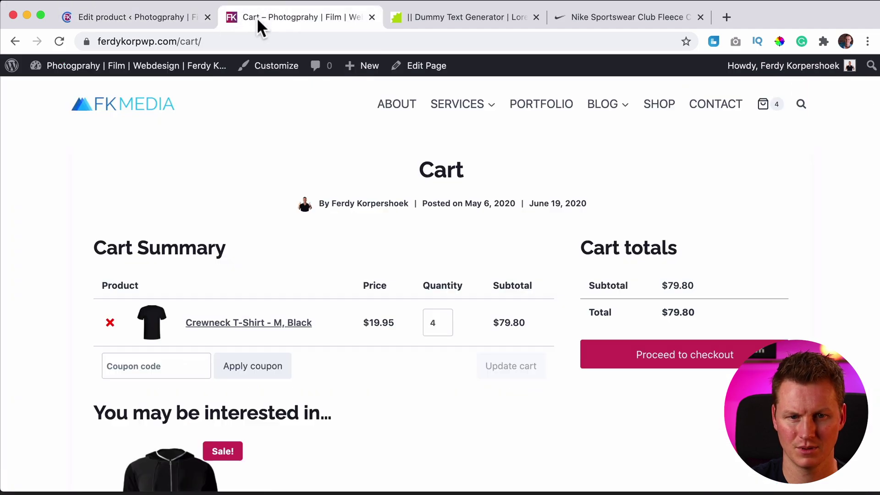
pyautogui.click(132, 109)
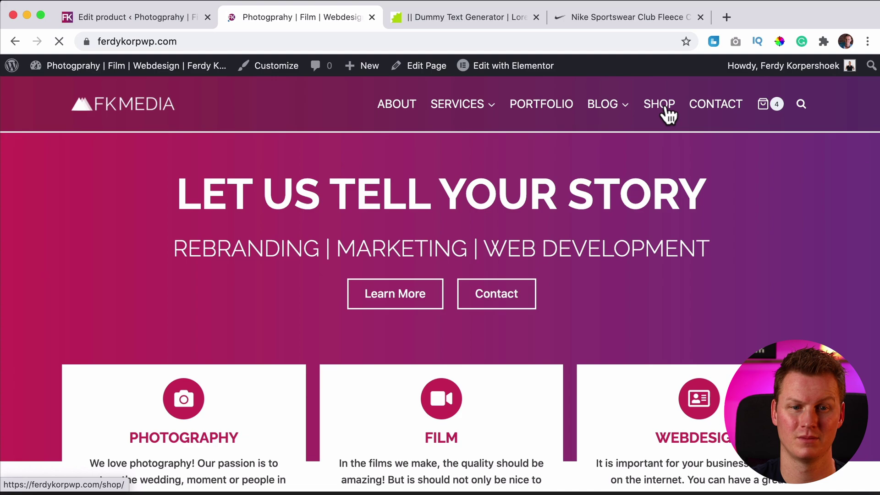
pyautogui.click(664, 109)
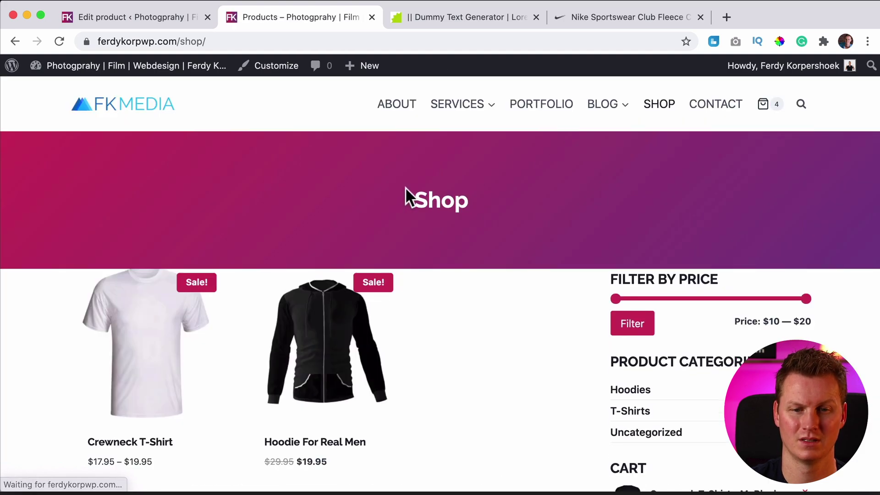
pyautogui.scroll(-3, 467, 233)
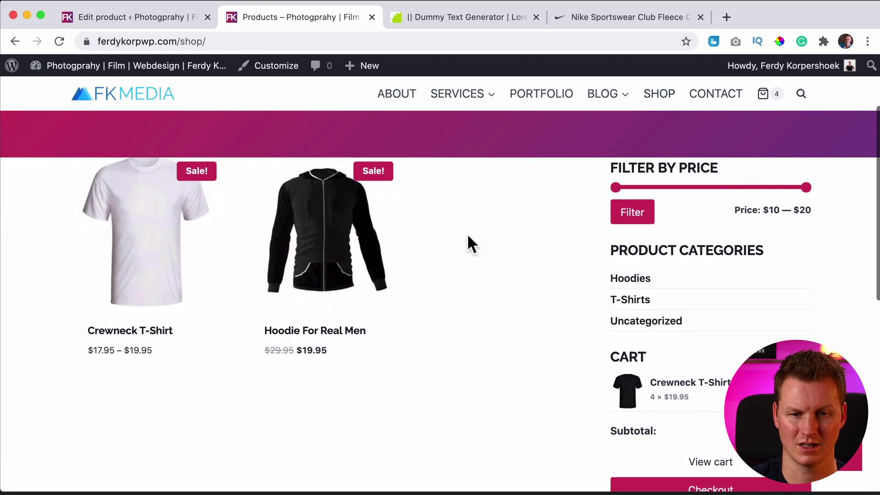
pyautogui.click(147, 240)
pyautogui.scroll(-10, 433, 233)
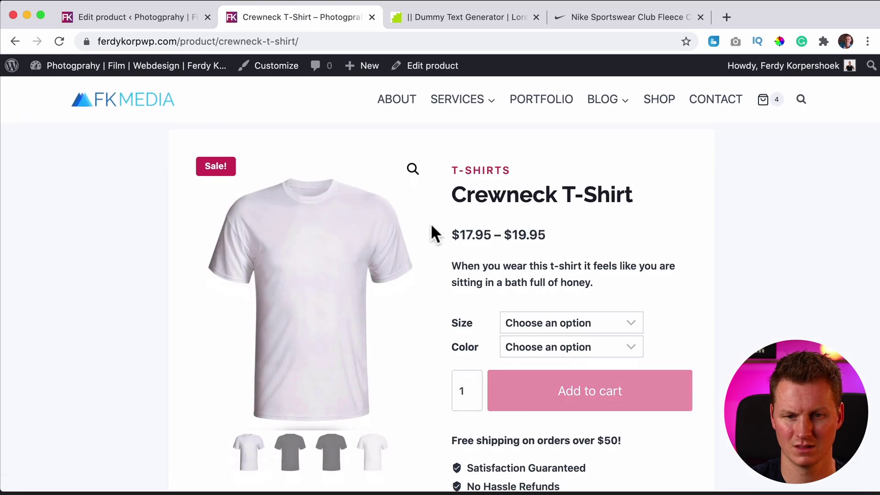
pyautogui.scroll(-4, 431, 224)
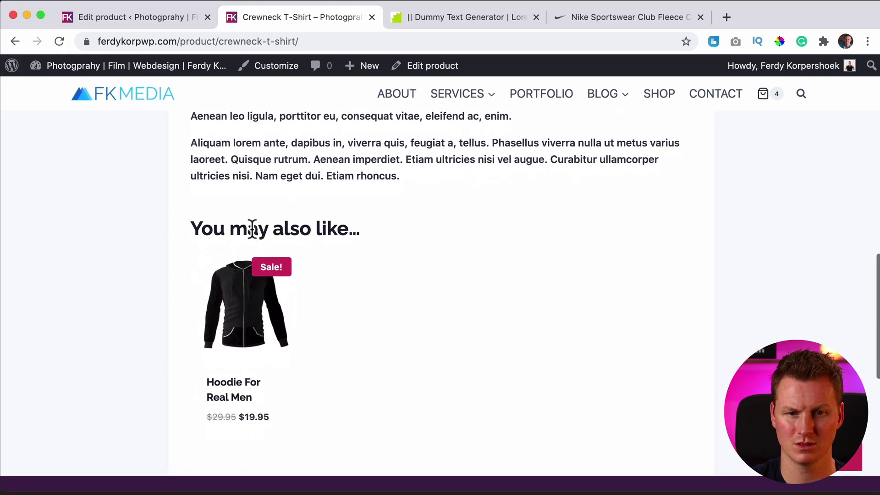
pyautogui.moveTo(224, 229); pyautogui.dragTo(296, 230)
pyautogui.click(298, 228)
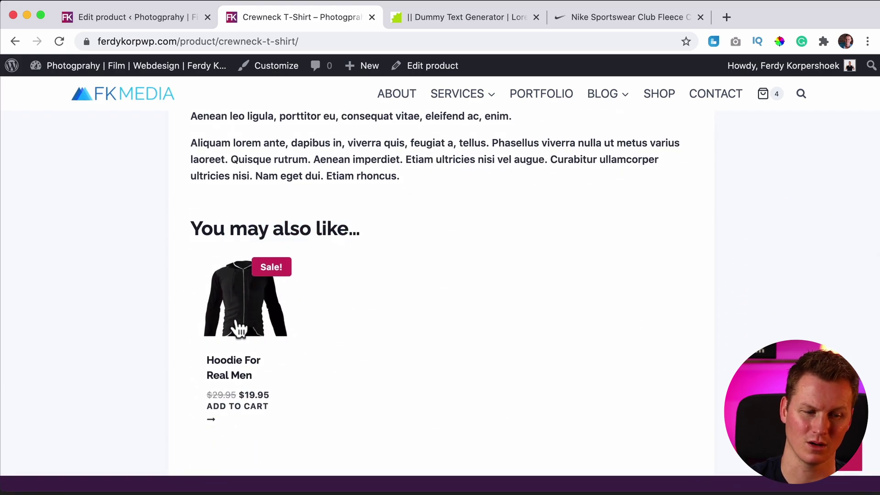
pyautogui.scroll(1, 352, 316)
pyautogui.scroll(15, 352, 316)
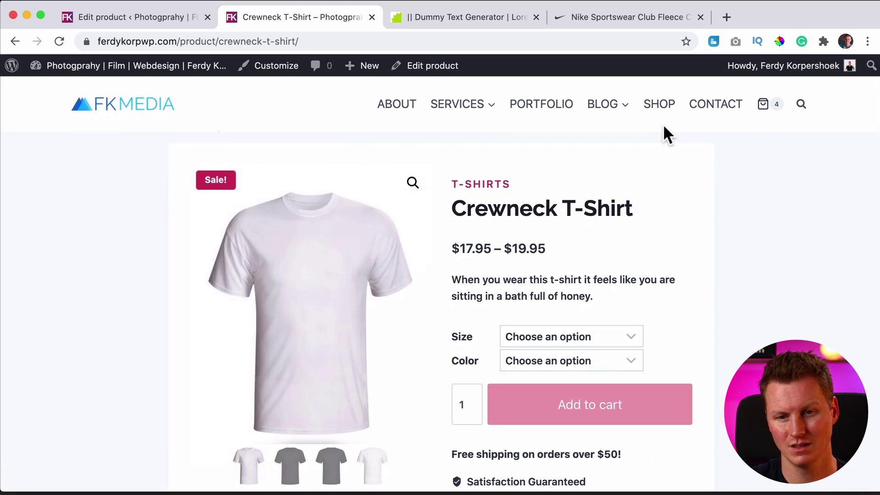
pyautogui.click(771, 115)
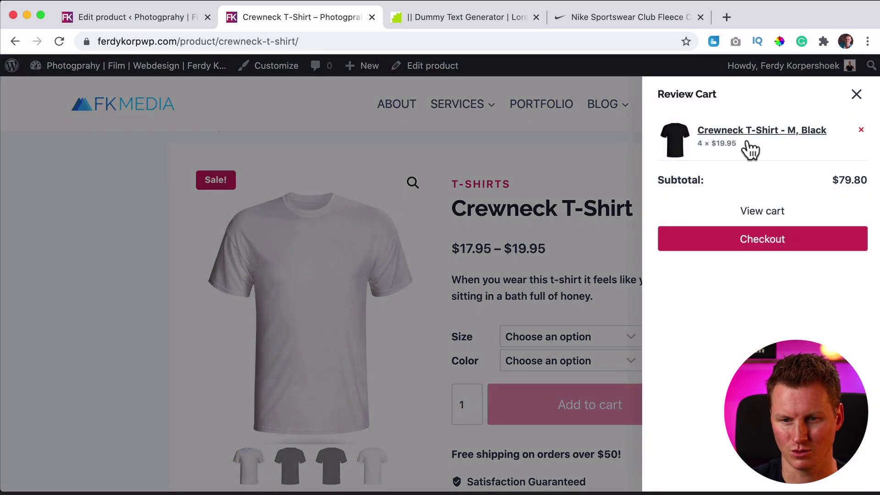
pyautogui.click(764, 215)
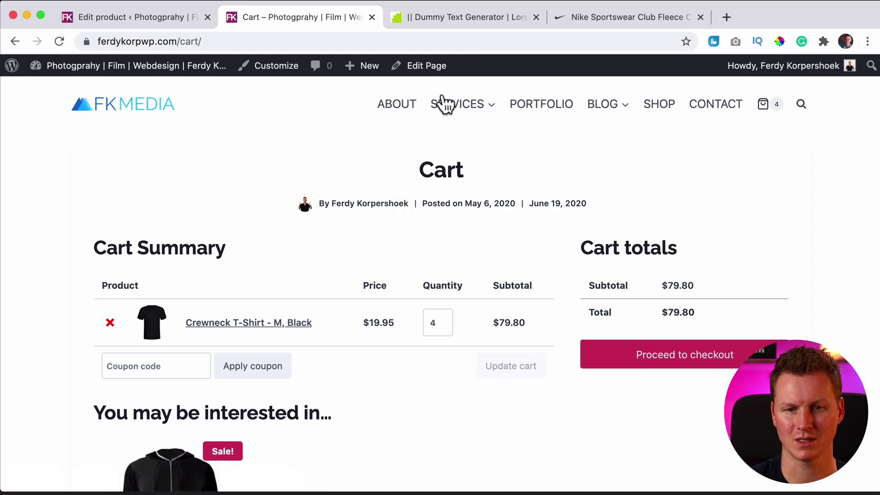
# - Load ferdykorp.com in the Nike tab and open the WooCommerce Tutorial article
pyautogui.click(641, 14)
pyautogui.click(561, 42)
pyautogui.write('ferdykorp.com')
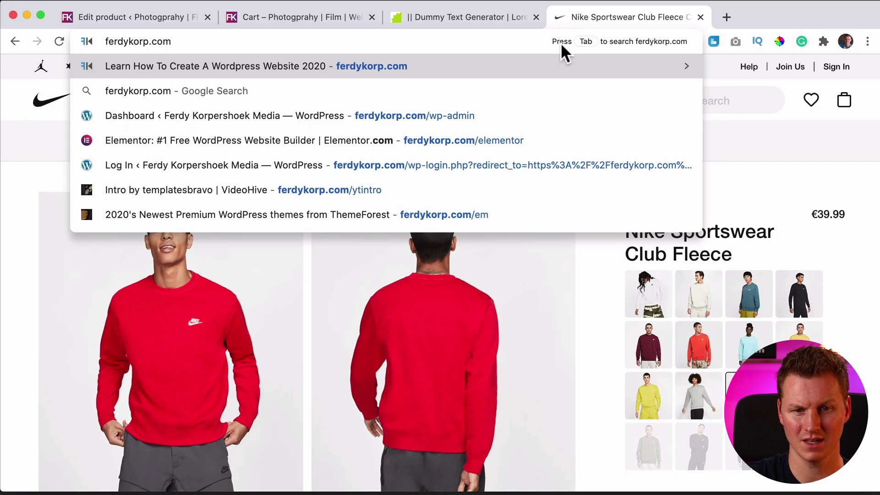
pyautogui.press('Return')
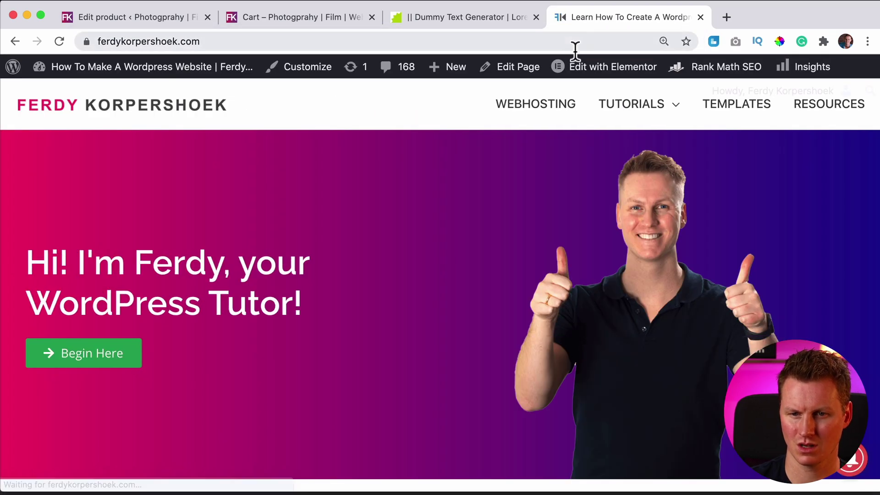
pyautogui.moveTo(641, 110)
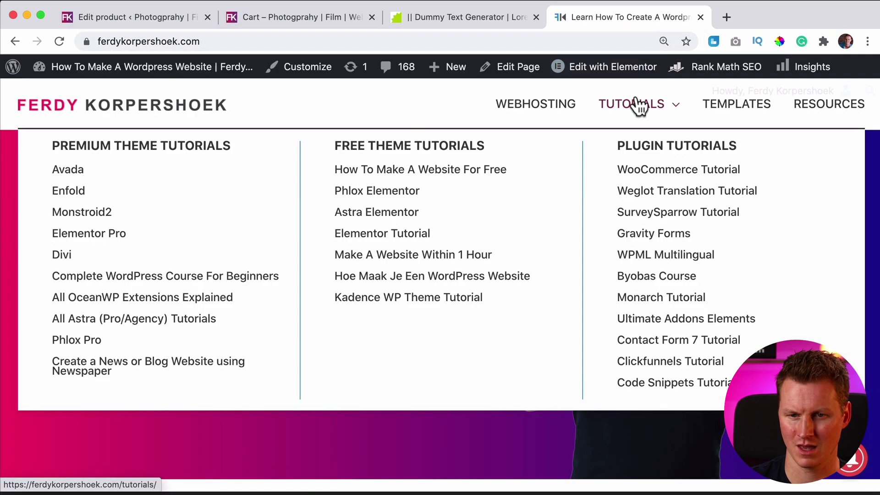
pyautogui.click(678, 179)
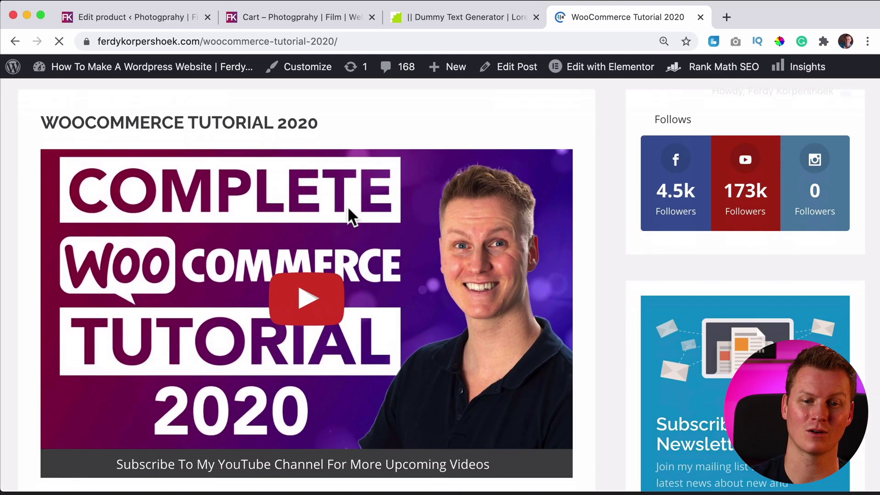
# - Play, then pause the embedded tutorial video and dismiss its suggestions overlay
pyautogui.scroll(-2, 344, 209)
pyautogui.click(324, 229)
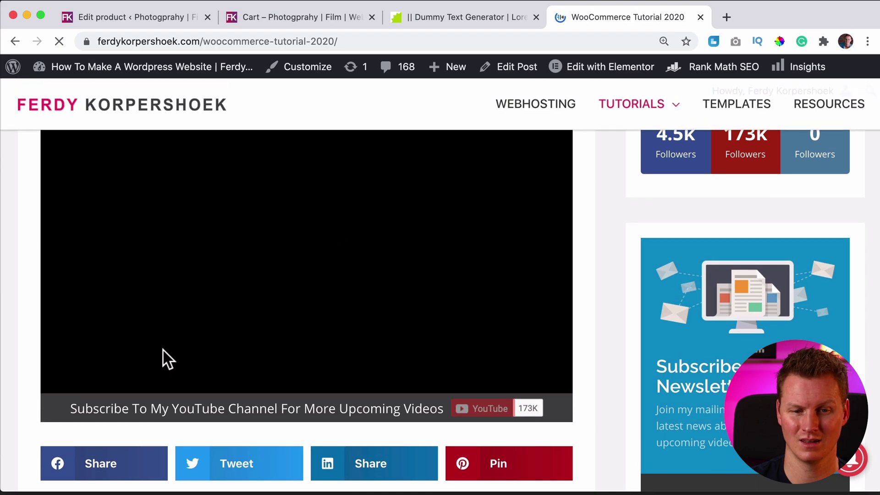
pyautogui.click(67, 379)
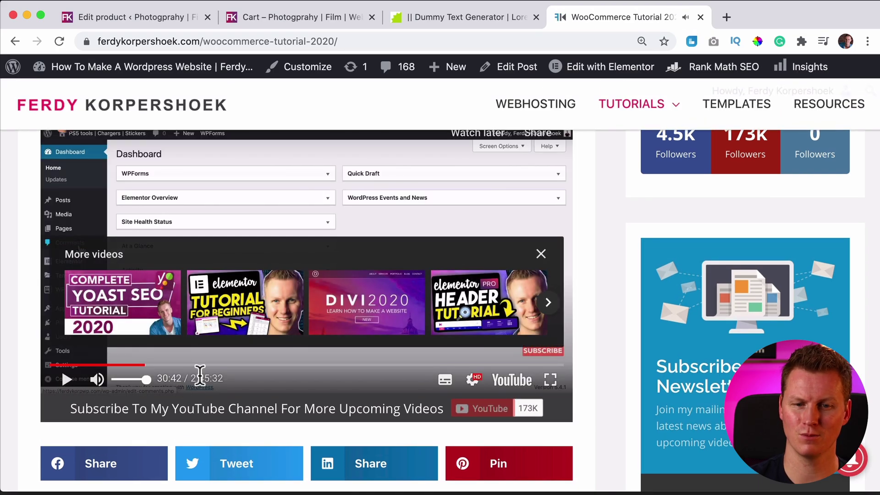
pyautogui.click(542, 255)
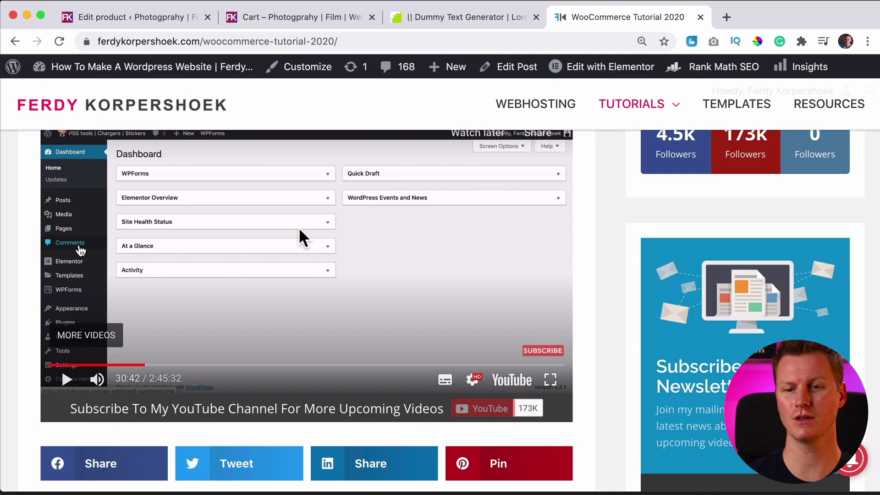
pyautogui.scroll(3, 302, 237)
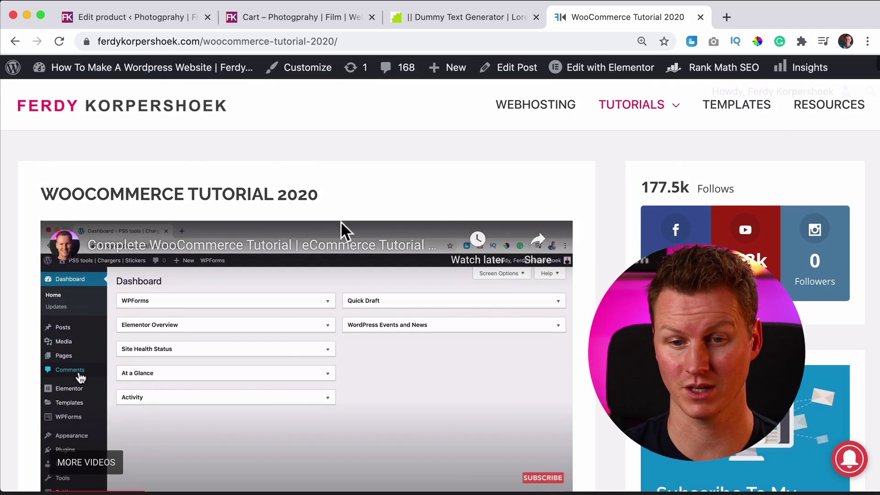